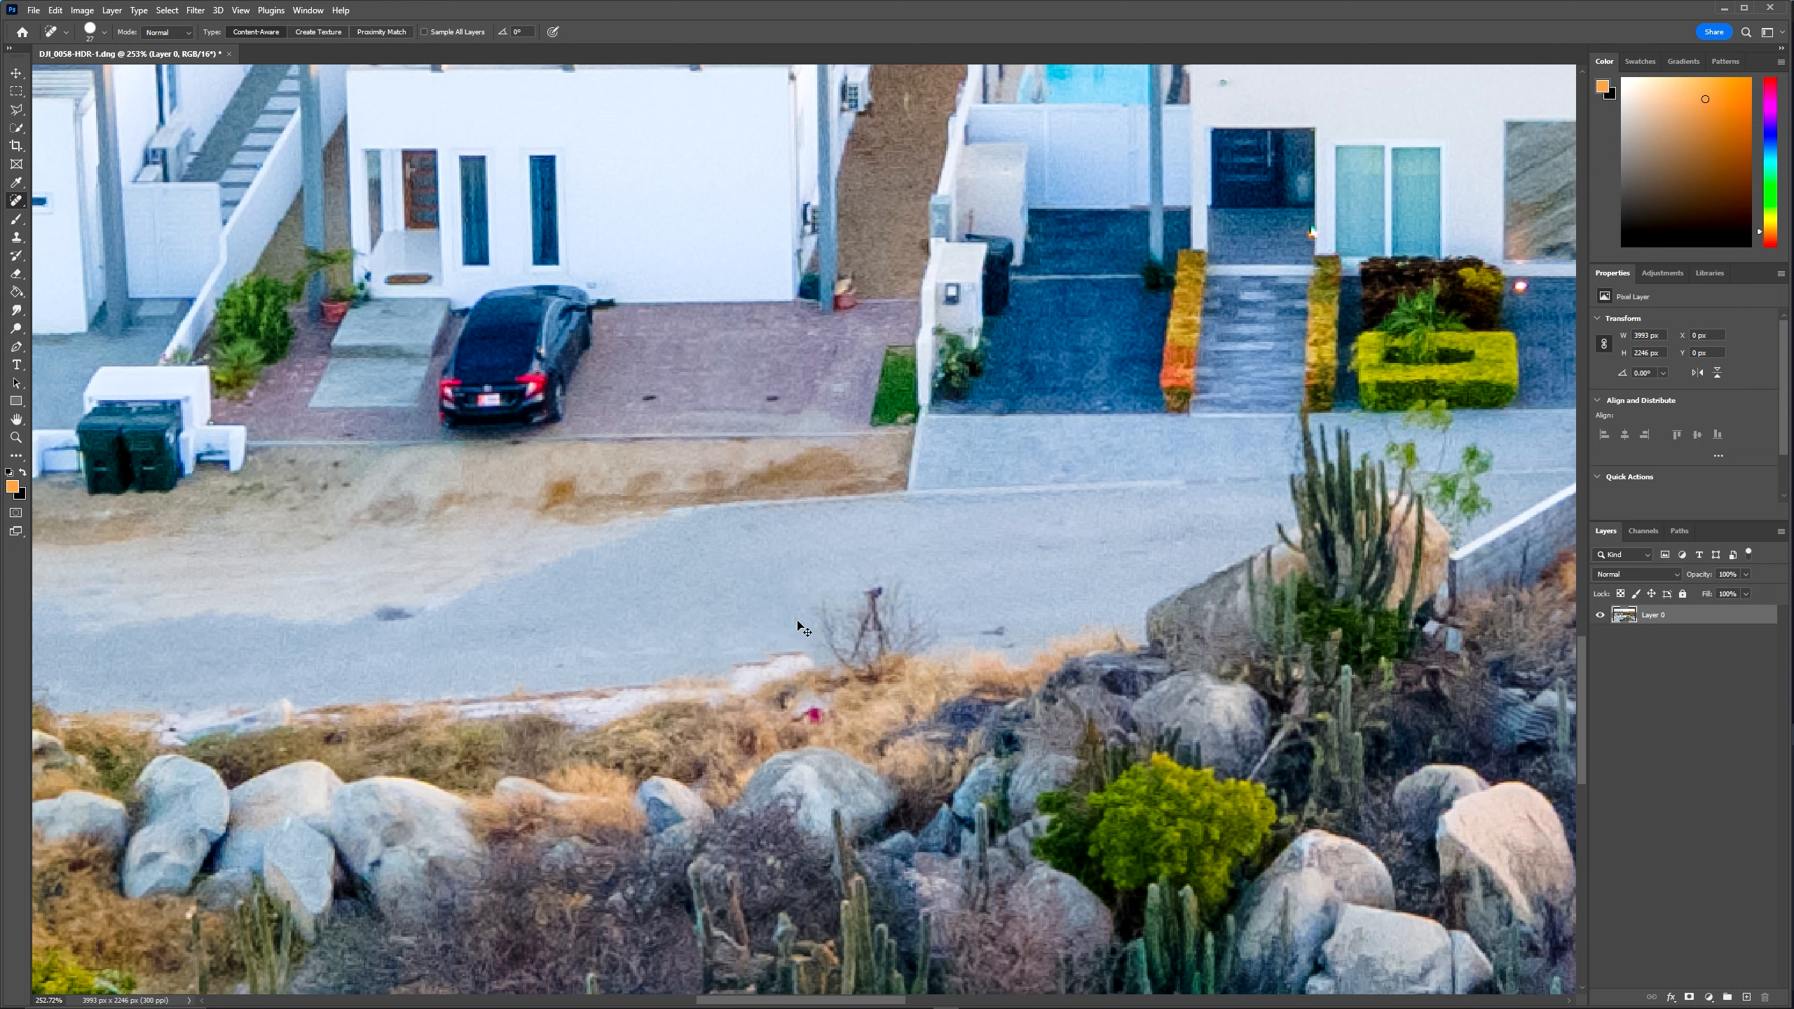
# Undo the last healing and erase the two people and the pink object by the roadside with the Remove Tool.
pyautogui.hotkey('ctrl', 'z')
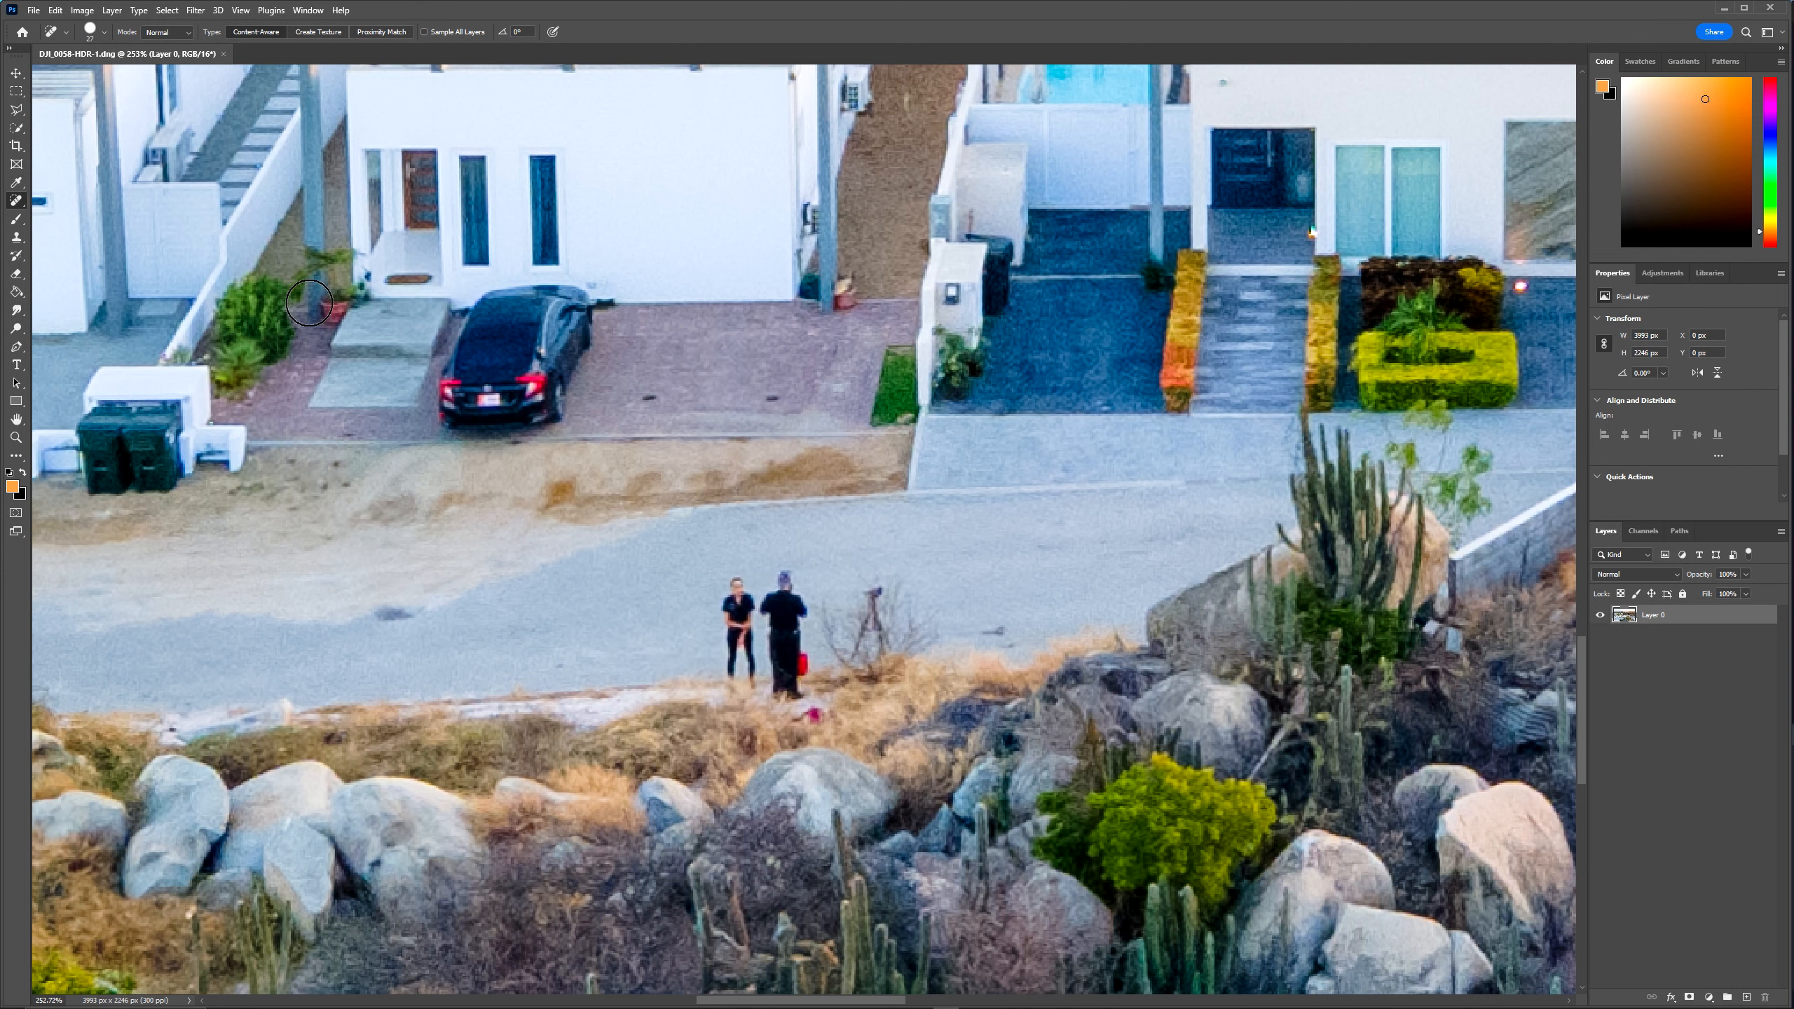
pyautogui.rightClick(19, 206)
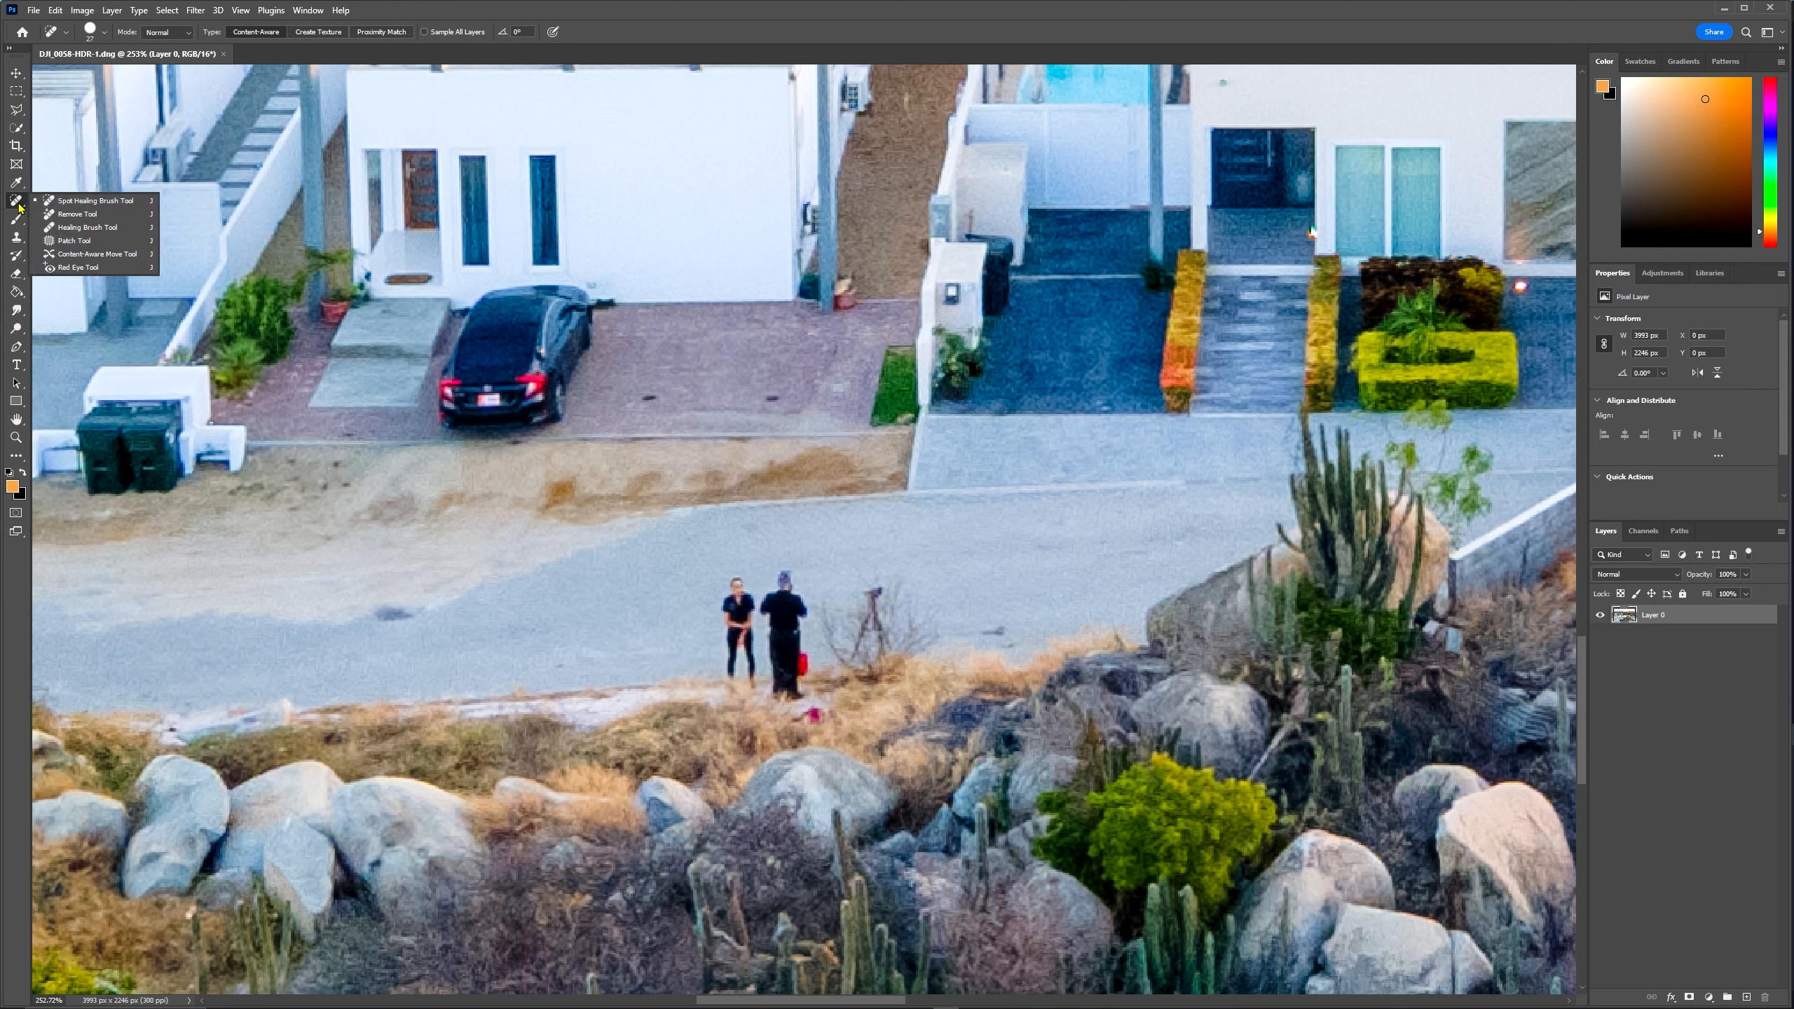
pyautogui.click(77, 214)
pyautogui.moveTo(739, 573)
pyautogui.mouseDown()
pyautogui.moveTo(737, 666)
pyautogui.moveTo(766, 692)
pyautogui.moveTo(791, 686)
pyautogui.moveTo(778, 604)
pyautogui.mouseUp()
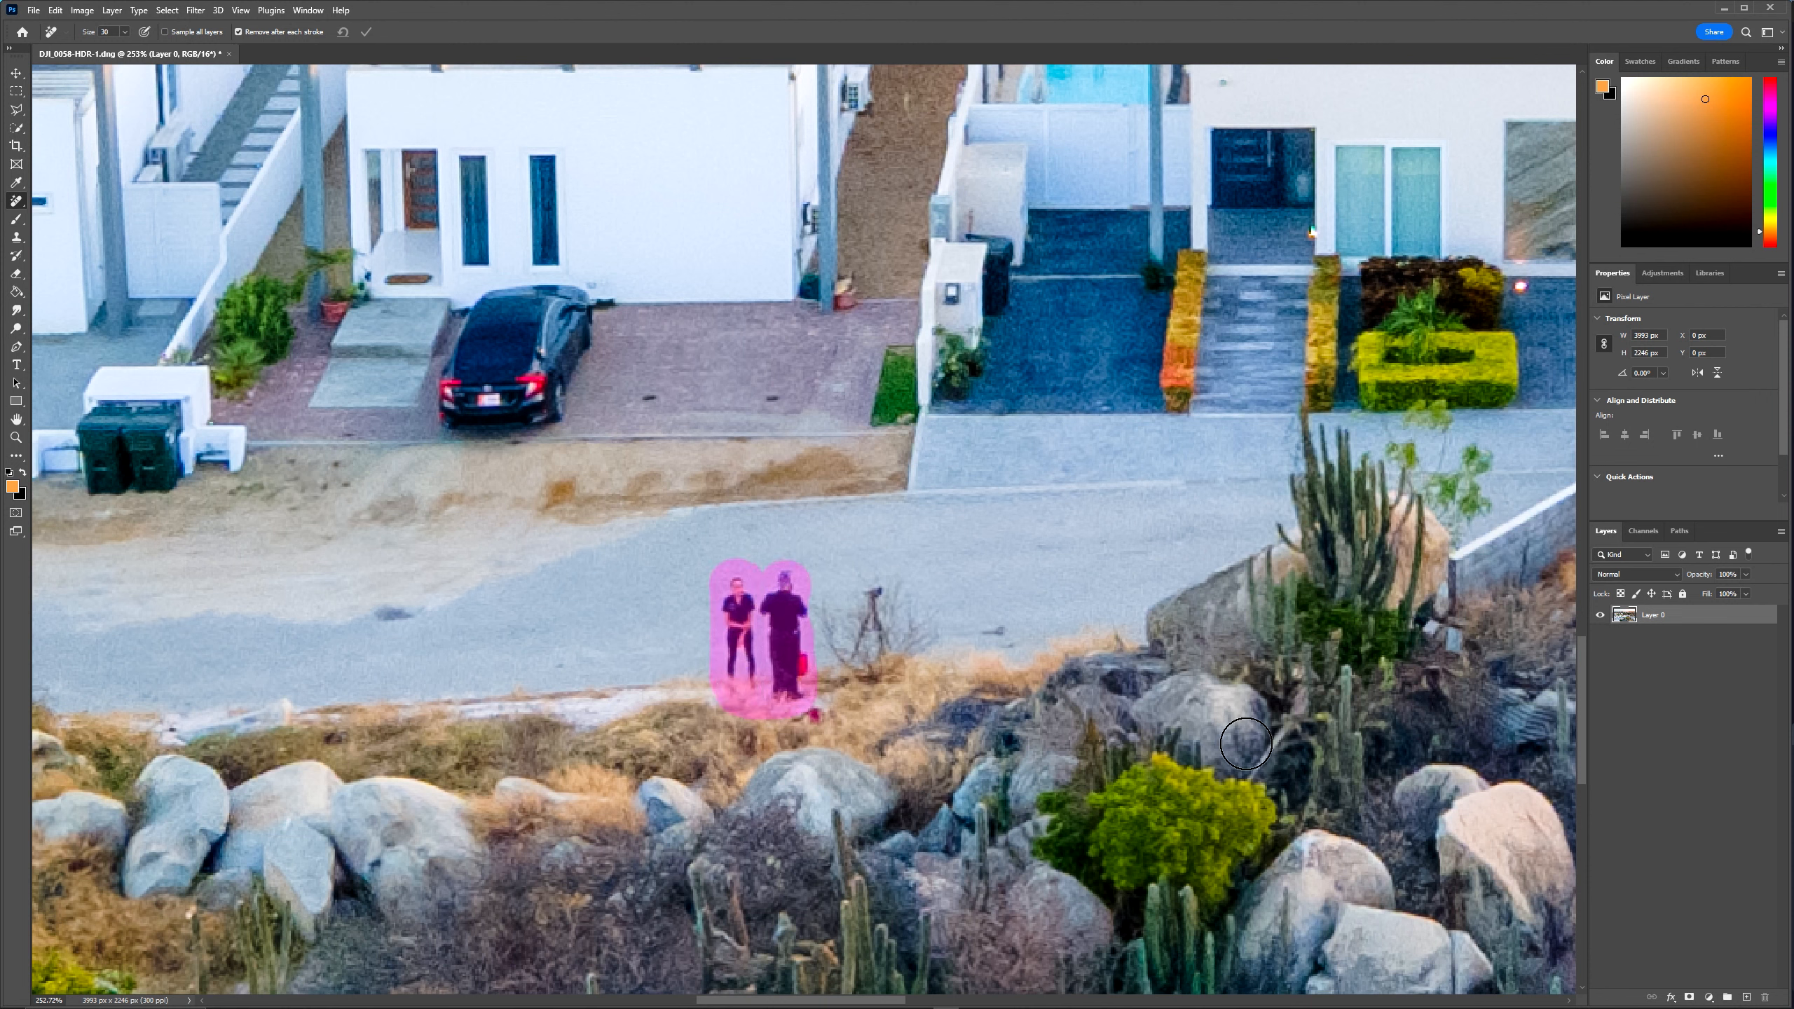
pyautogui.keyDown('alt'); pyautogui.moveTo(802, 698); pyautogui.dragTo(818, 717); pyautogui.keyUp('alt')
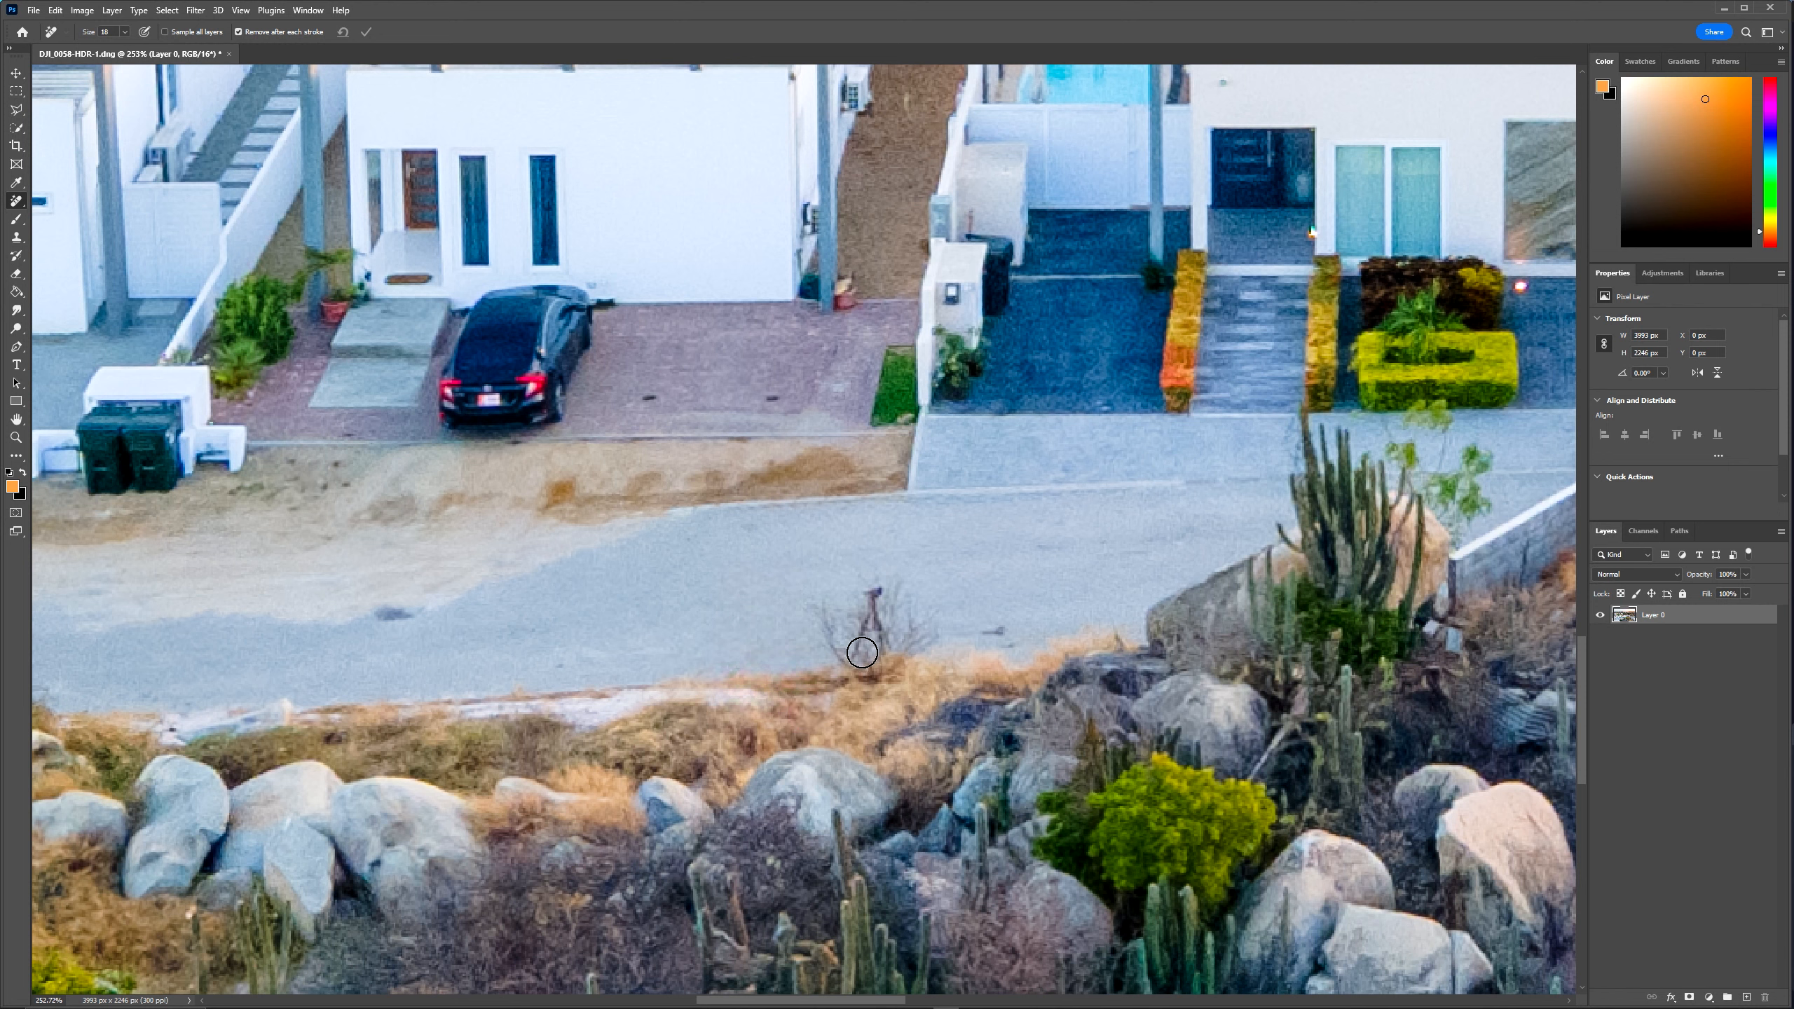
# Remove the dark trunk and upright twigs from the bare roadside bush, reducing the brush size to 12.
pyautogui.moveTo(862, 652)
pyautogui.mouseDown()
pyautogui.moveTo(877, 590)
pyautogui.moveTo(887, 663)
pyautogui.mouseUp()
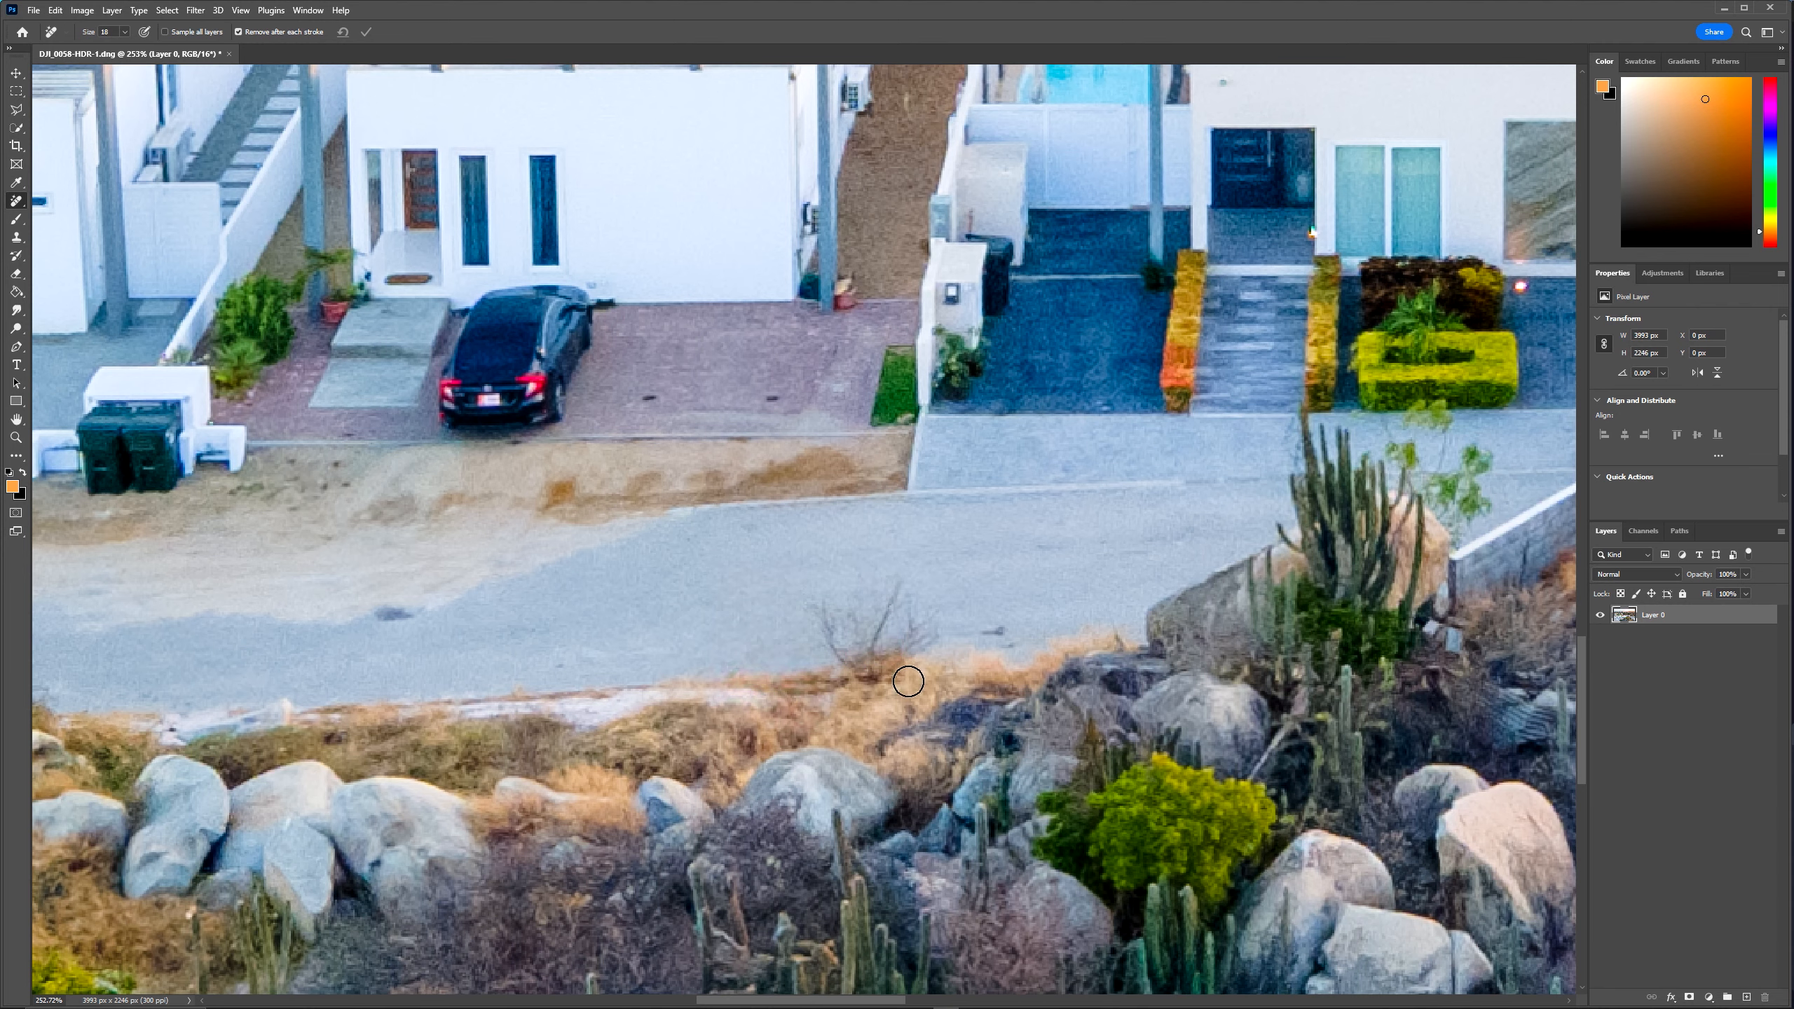
pyautogui.scroll(2, 909, 681)
pyautogui.keyDown('alt'); pyautogui.rightClick(874, 596); pyautogui.keyUp('alt')
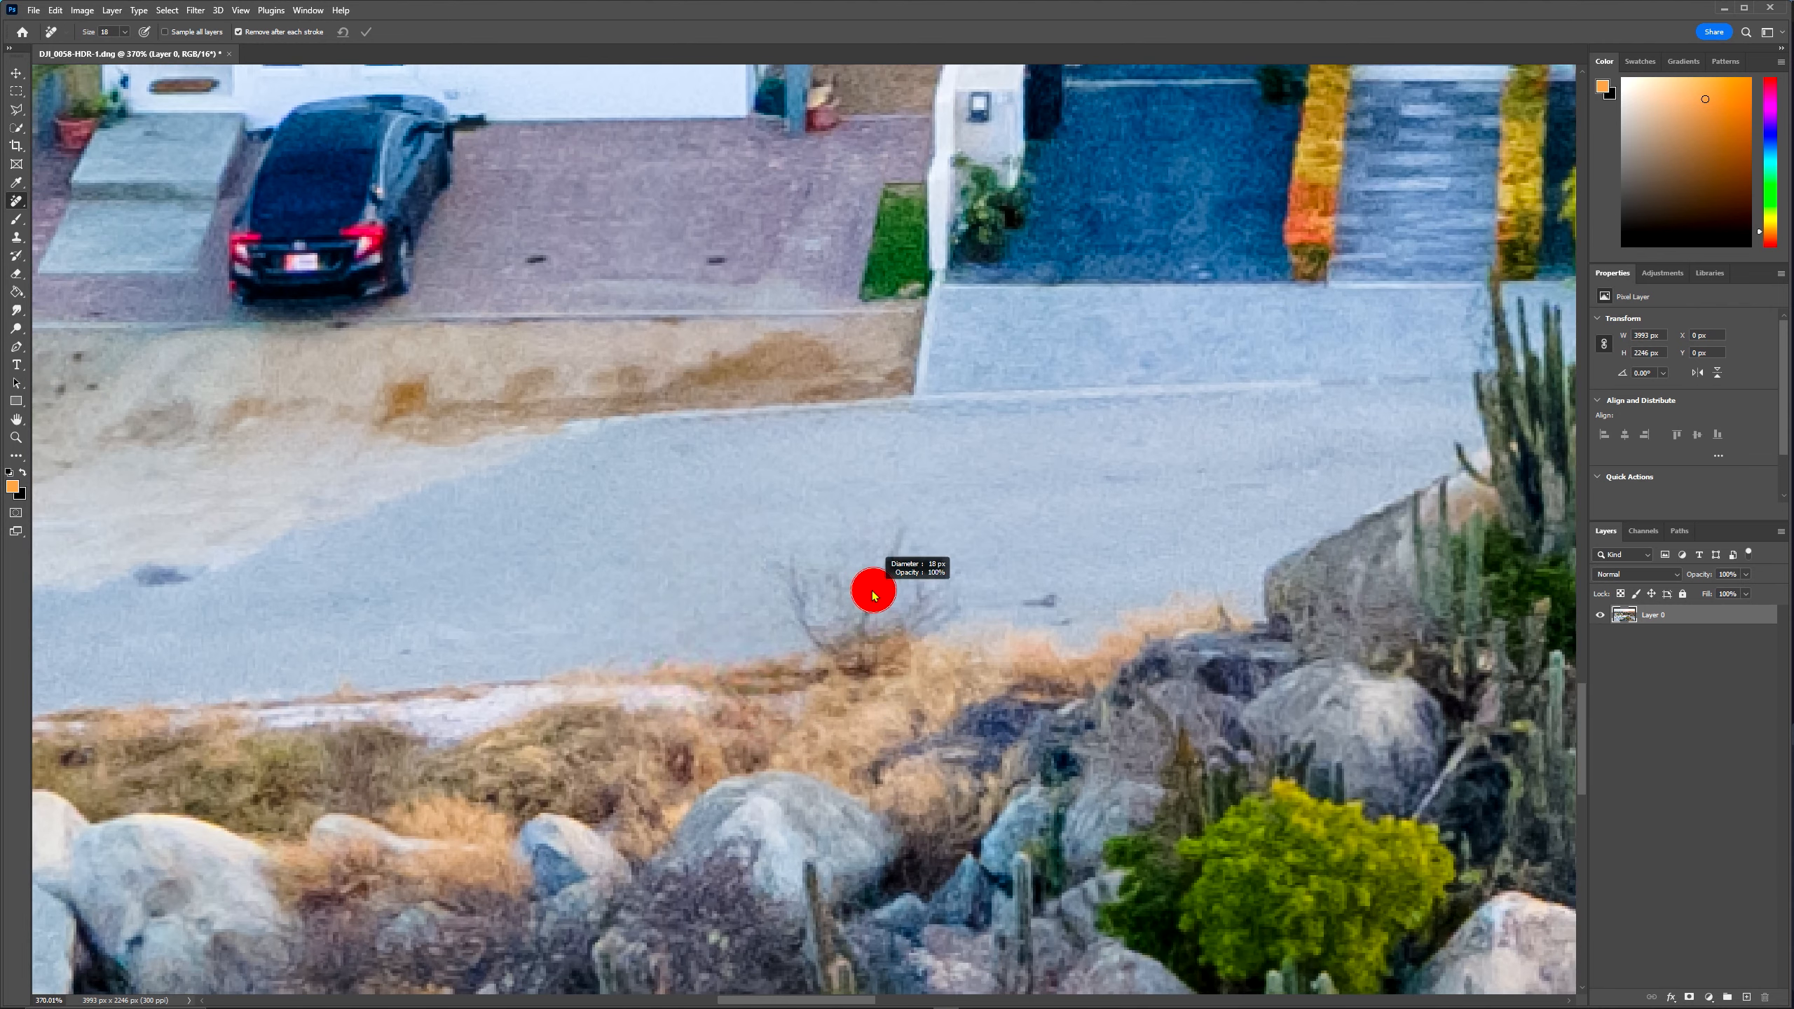
pyautogui.moveTo(863, 620); pyautogui.dragTo(898, 545)
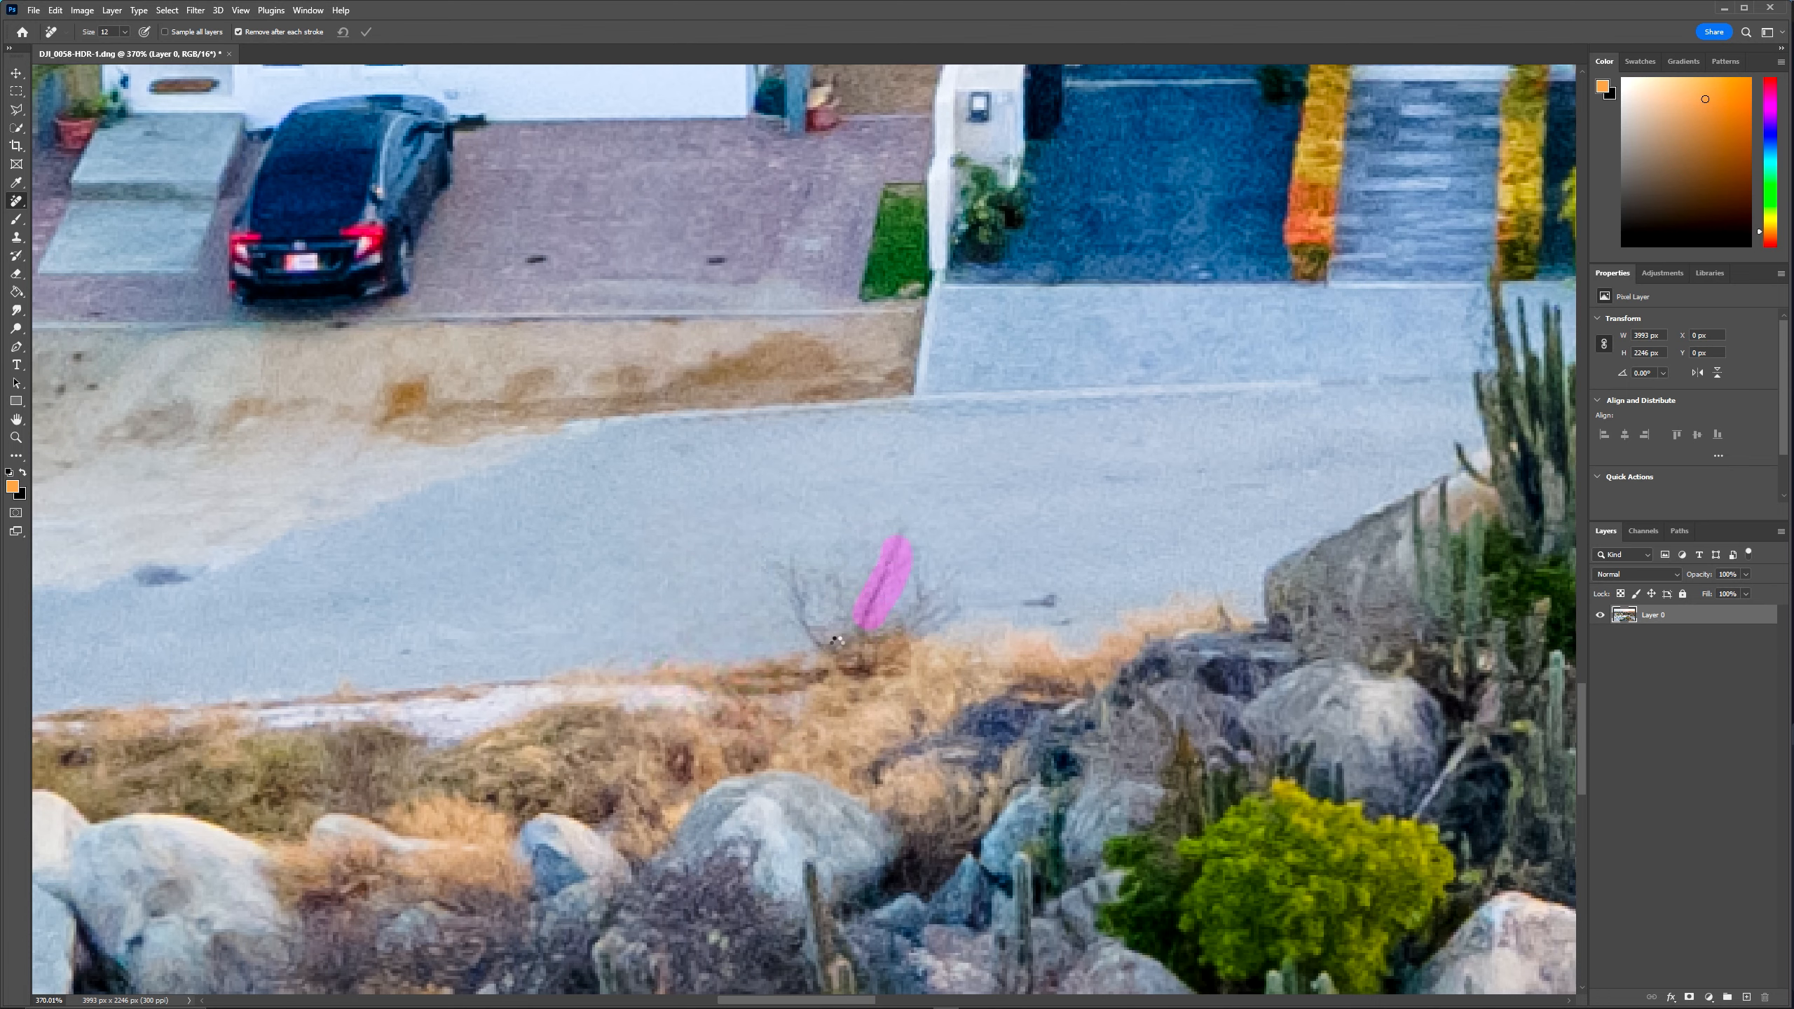
# Remove the black car parked along the near side of the road using a larger Remove Tool brush.
pyautogui.scroll(-2, 876, 720)
pyautogui.scroll(-1, 752, 688)
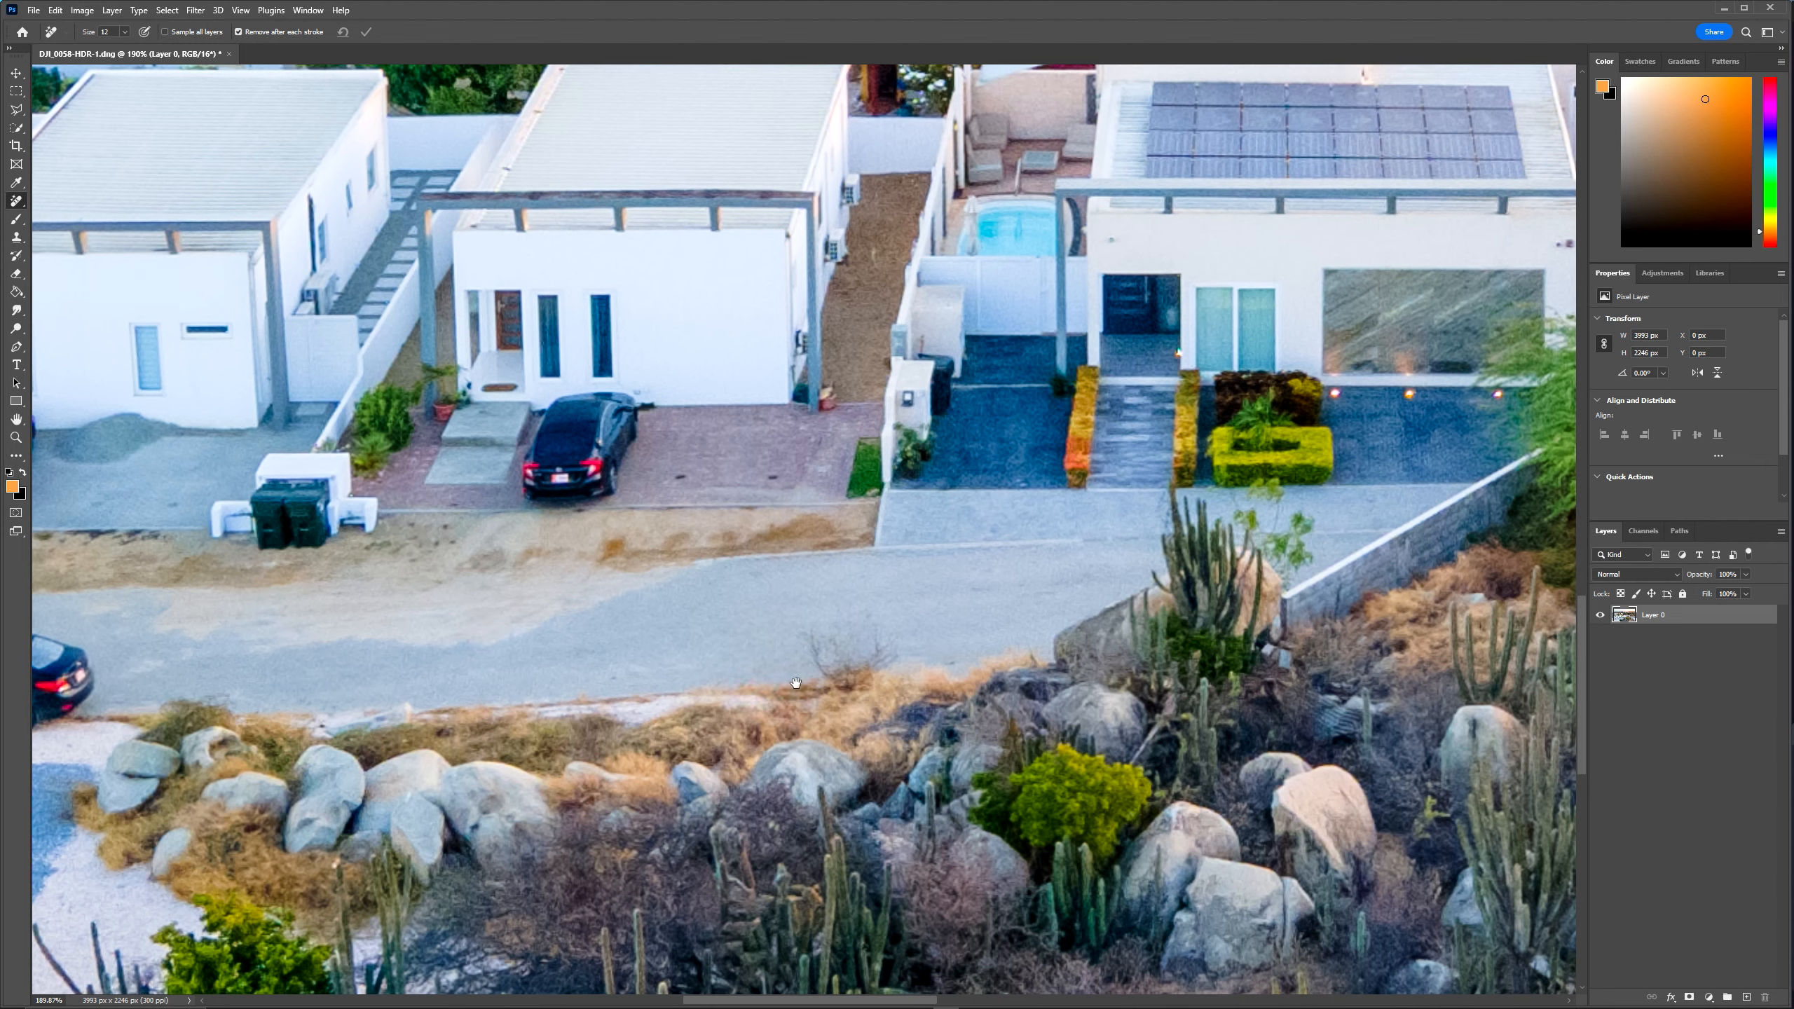
pyautogui.moveTo(956, 500); pyautogui.dragTo(1185, 597)
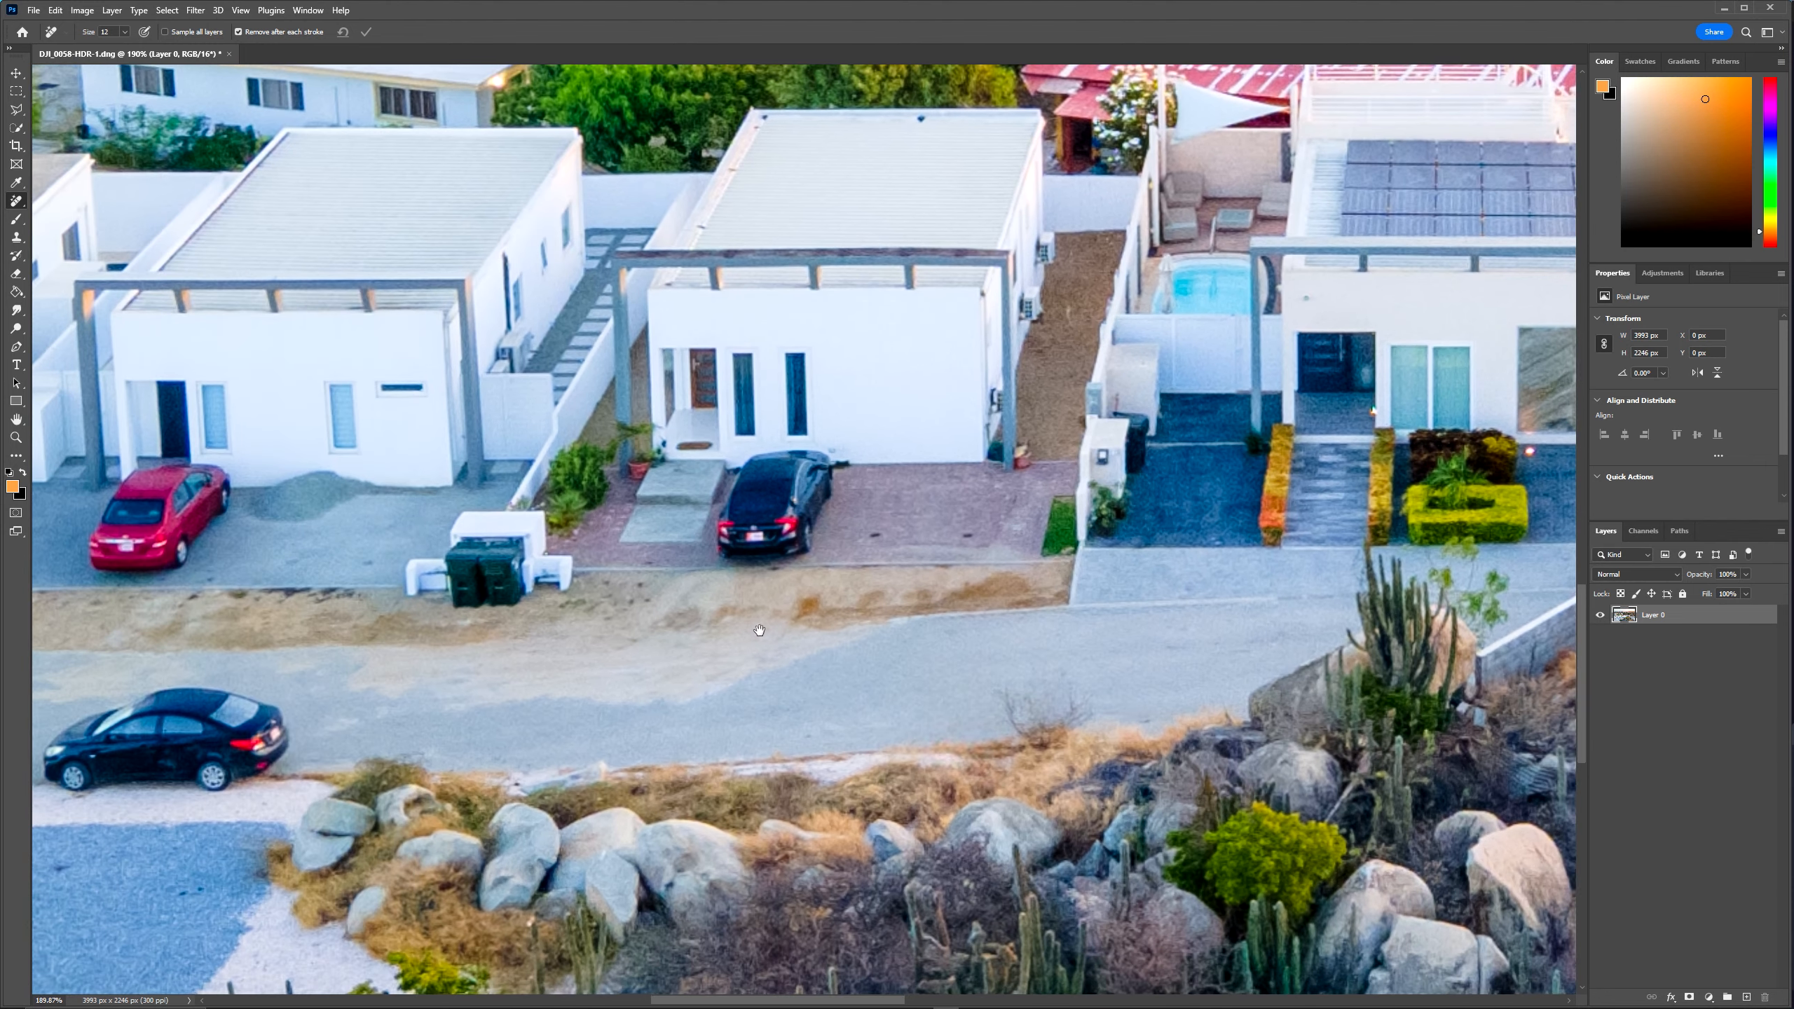
pyautogui.moveTo(694, 677); pyautogui.dragTo(752, 677)
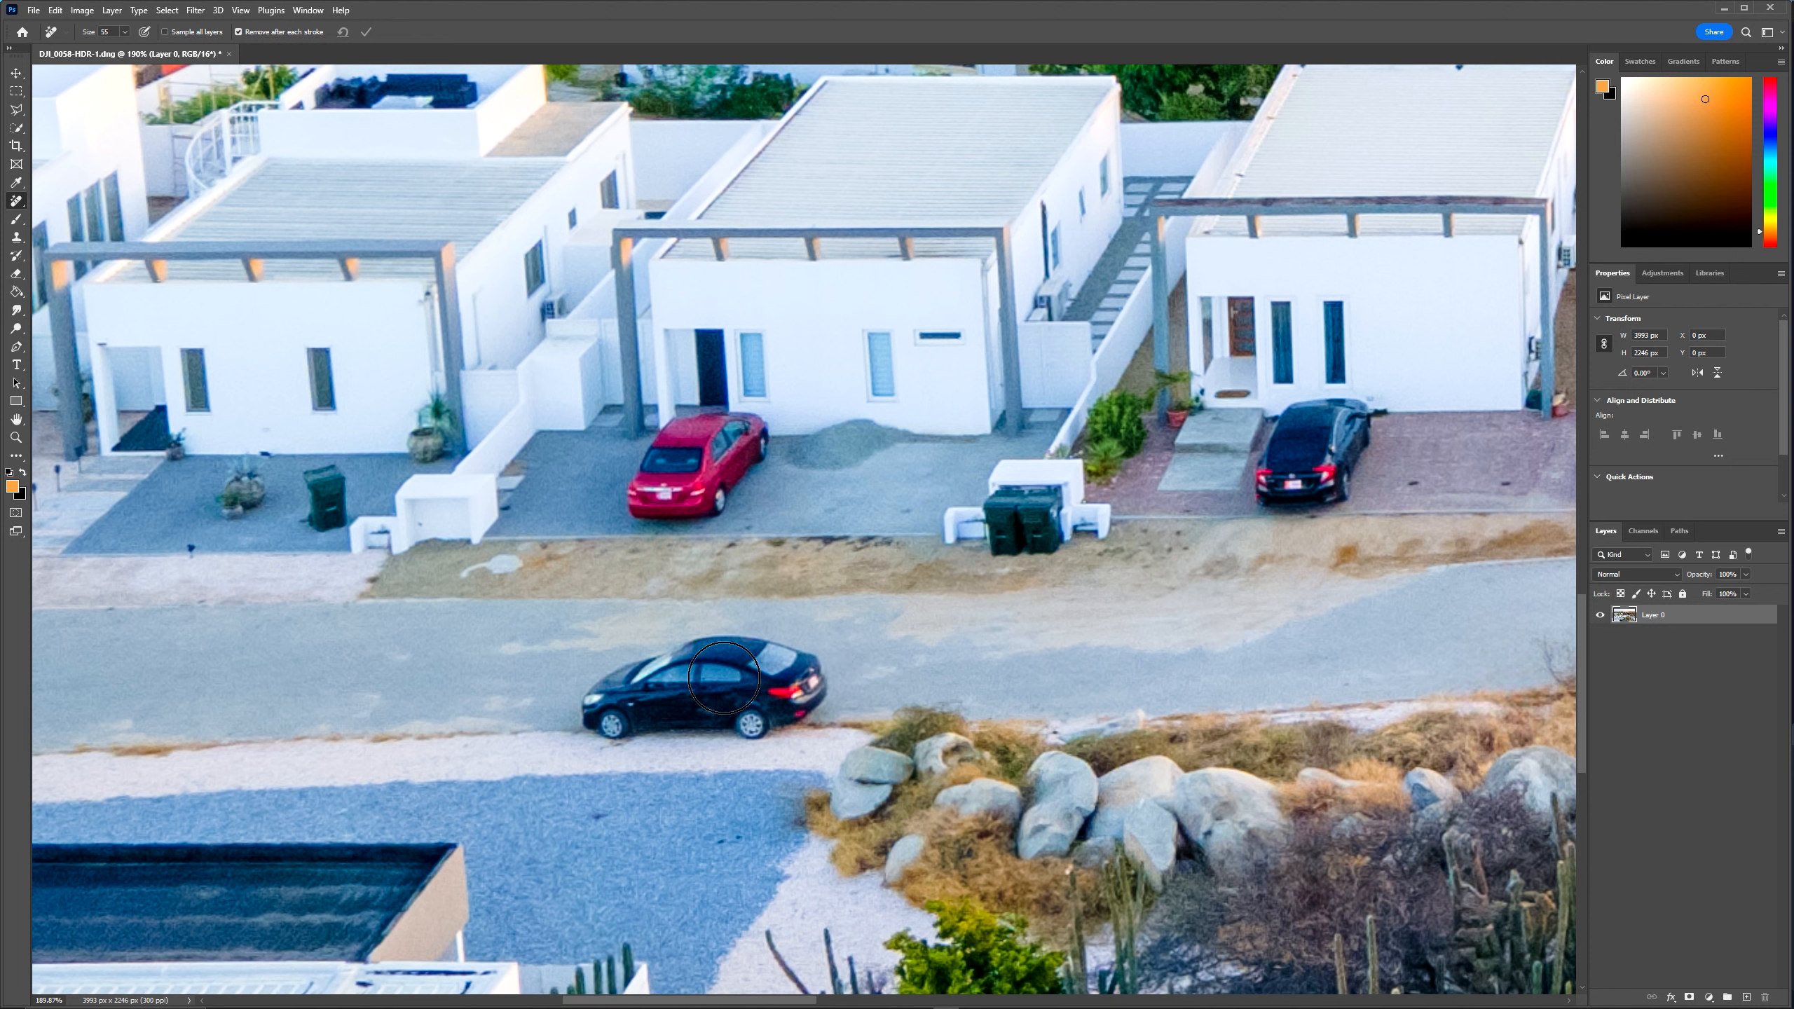
pyautogui.moveTo(616, 694)
pyautogui.mouseDown()
pyautogui.moveTo(619, 712)
pyautogui.moveTo(777, 716)
pyautogui.moveTo(797, 673)
pyautogui.moveTo(707, 645)
pyautogui.moveTo(636, 654)
pyautogui.moveTo(705, 683)
pyautogui.moveTo(689, 687)
pyautogui.moveTo(736, 685)
pyautogui.mouseUp()
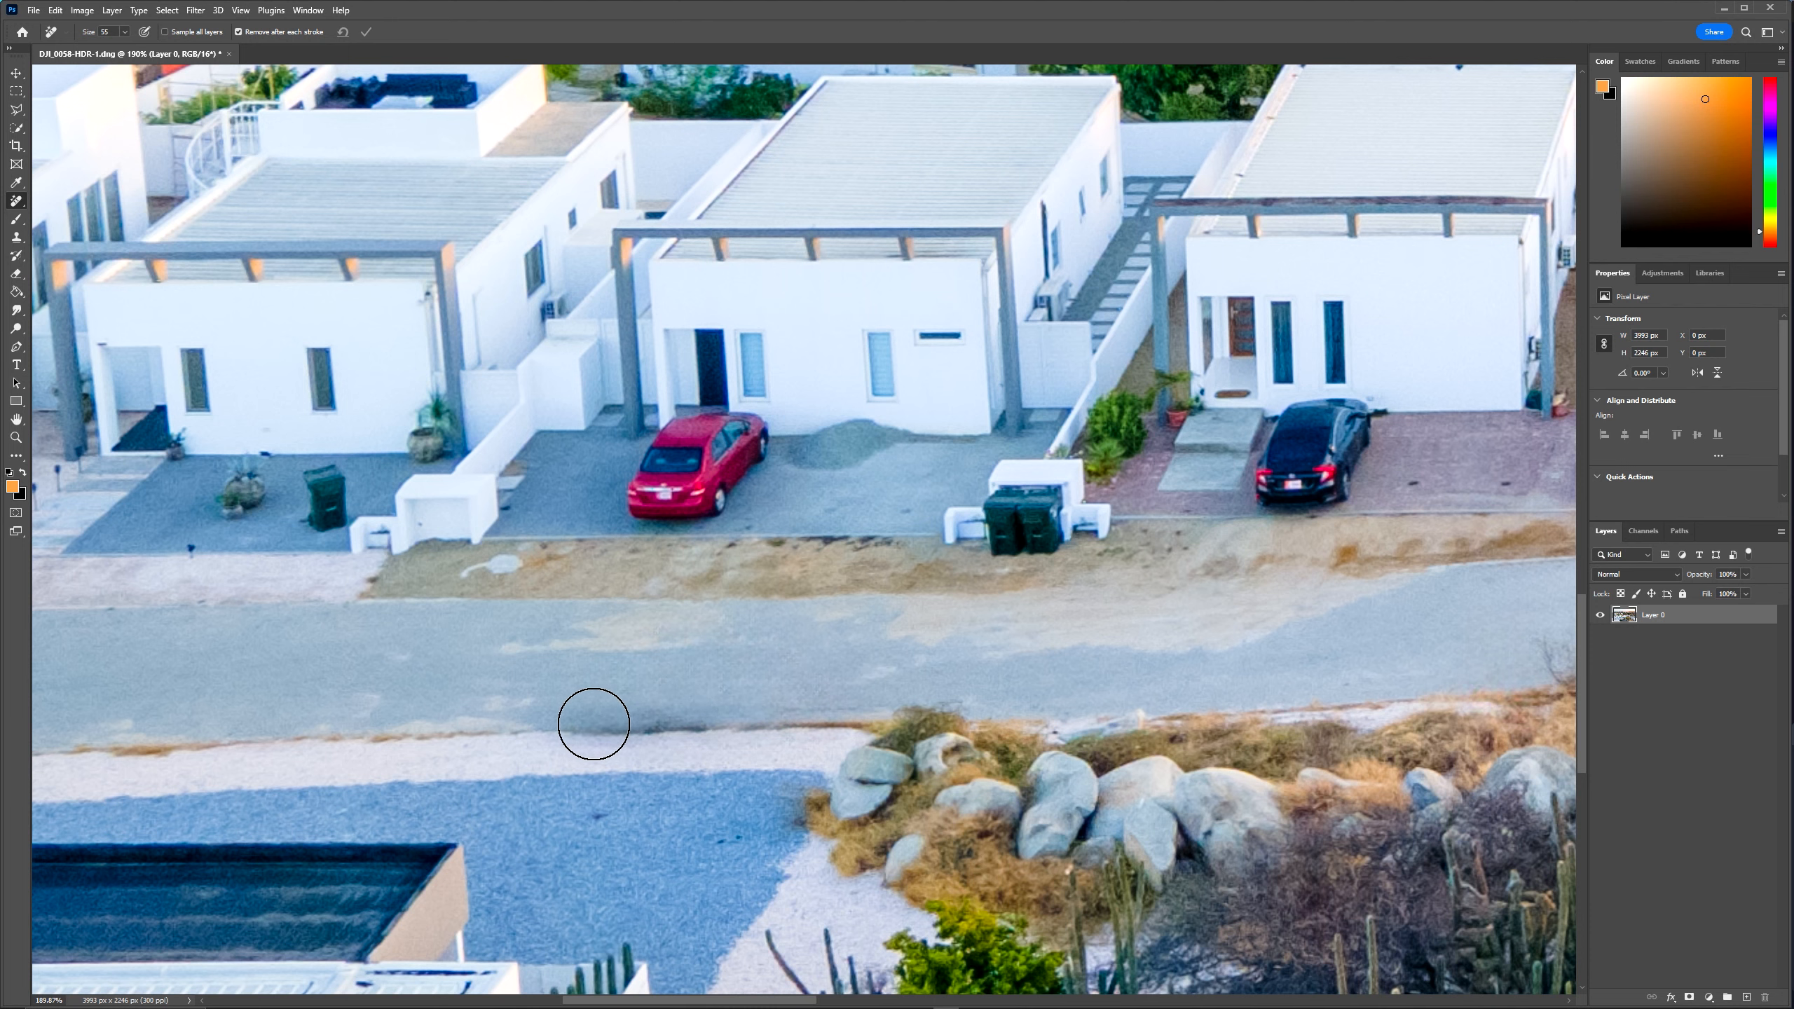
# Clean up the road edge where the black car stood, using the Remove Tool at brush size 25.
pyautogui.moveTo(672, 721)
pyautogui.mouseDown()
pyautogui.moveTo(595, 730)
pyautogui.moveTo(743, 729)
pyautogui.mouseUp()
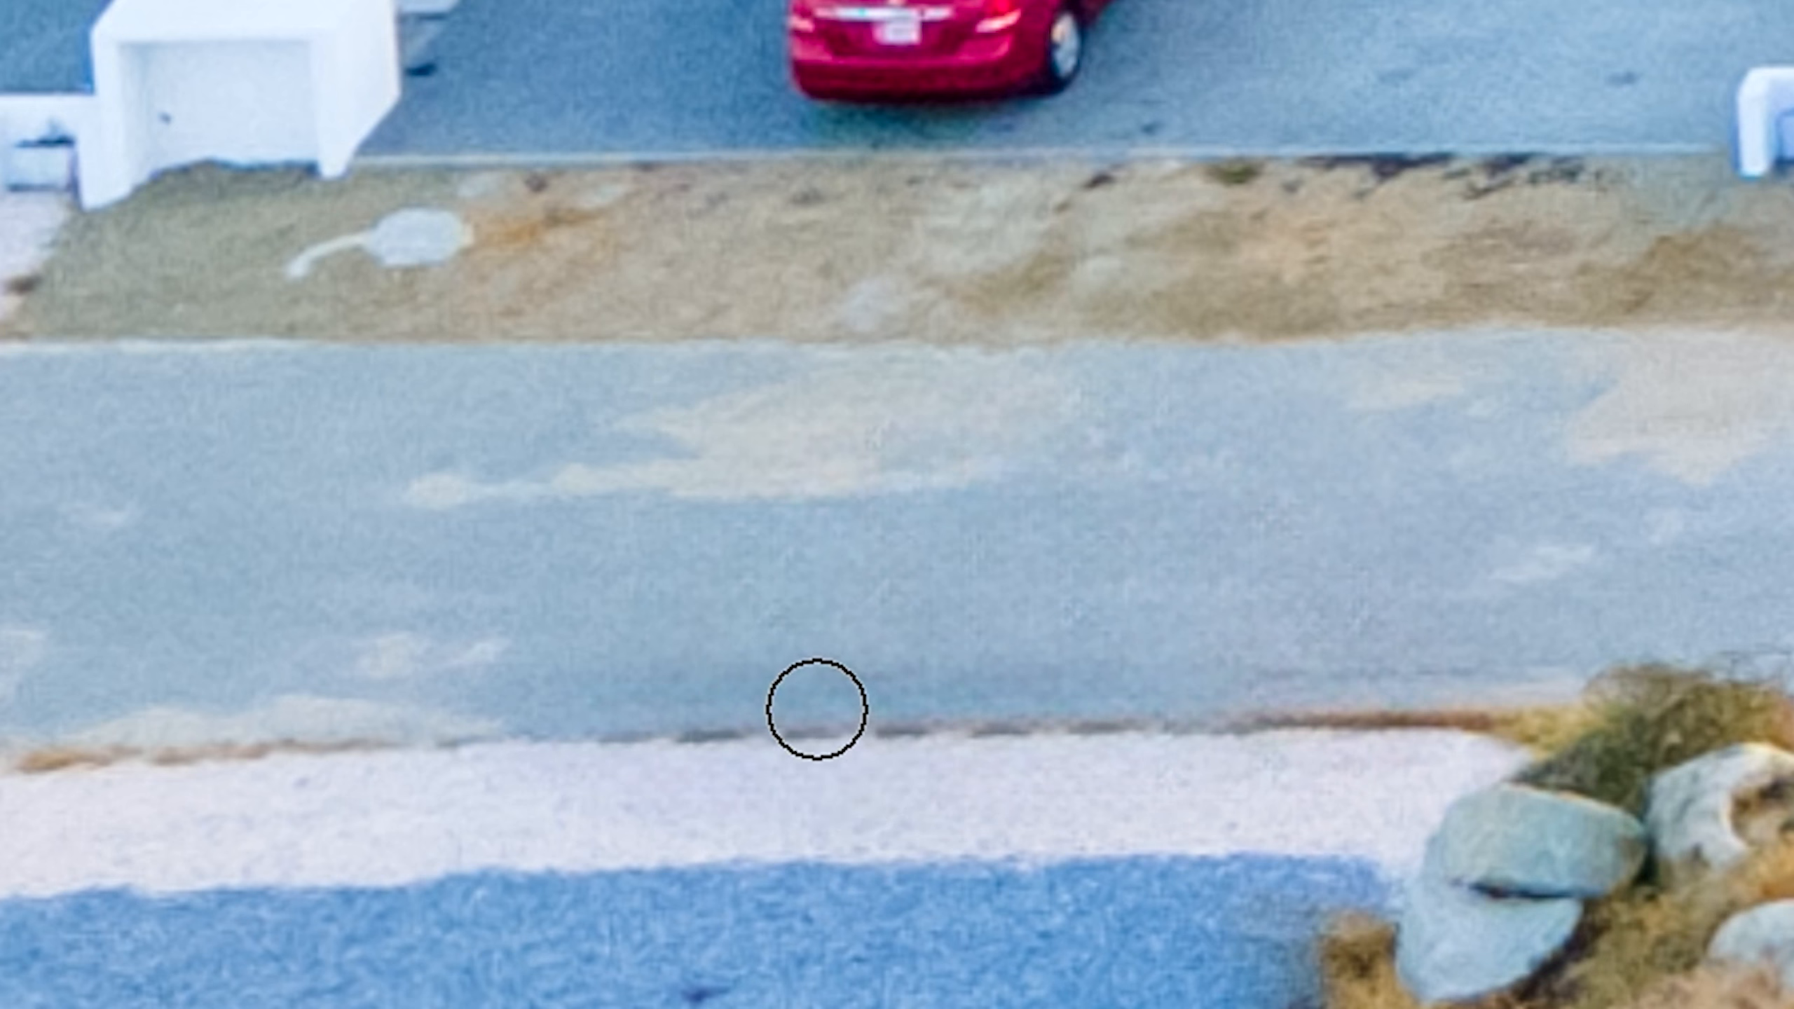
pyautogui.press('space')
pyautogui.moveTo(581, 727); pyautogui.dragTo(721, 722)
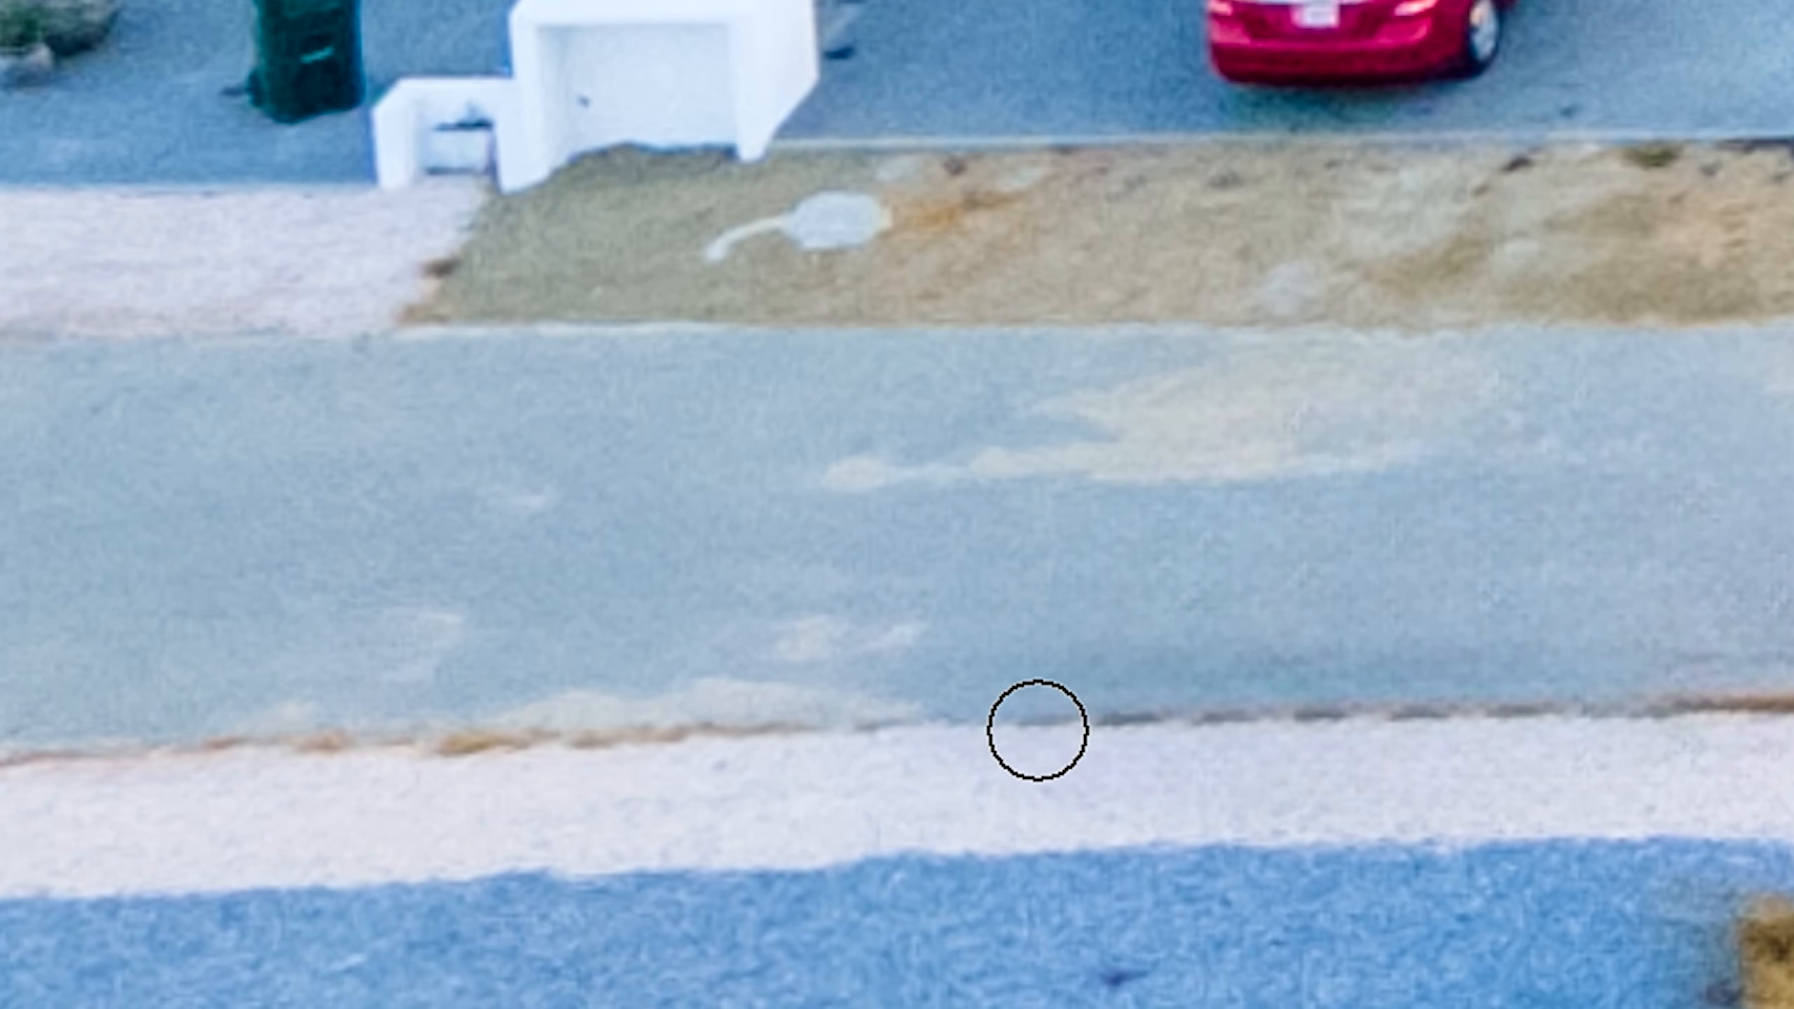
pyautogui.moveTo(1046, 721); pyautogui.dragTo(1551, 717)
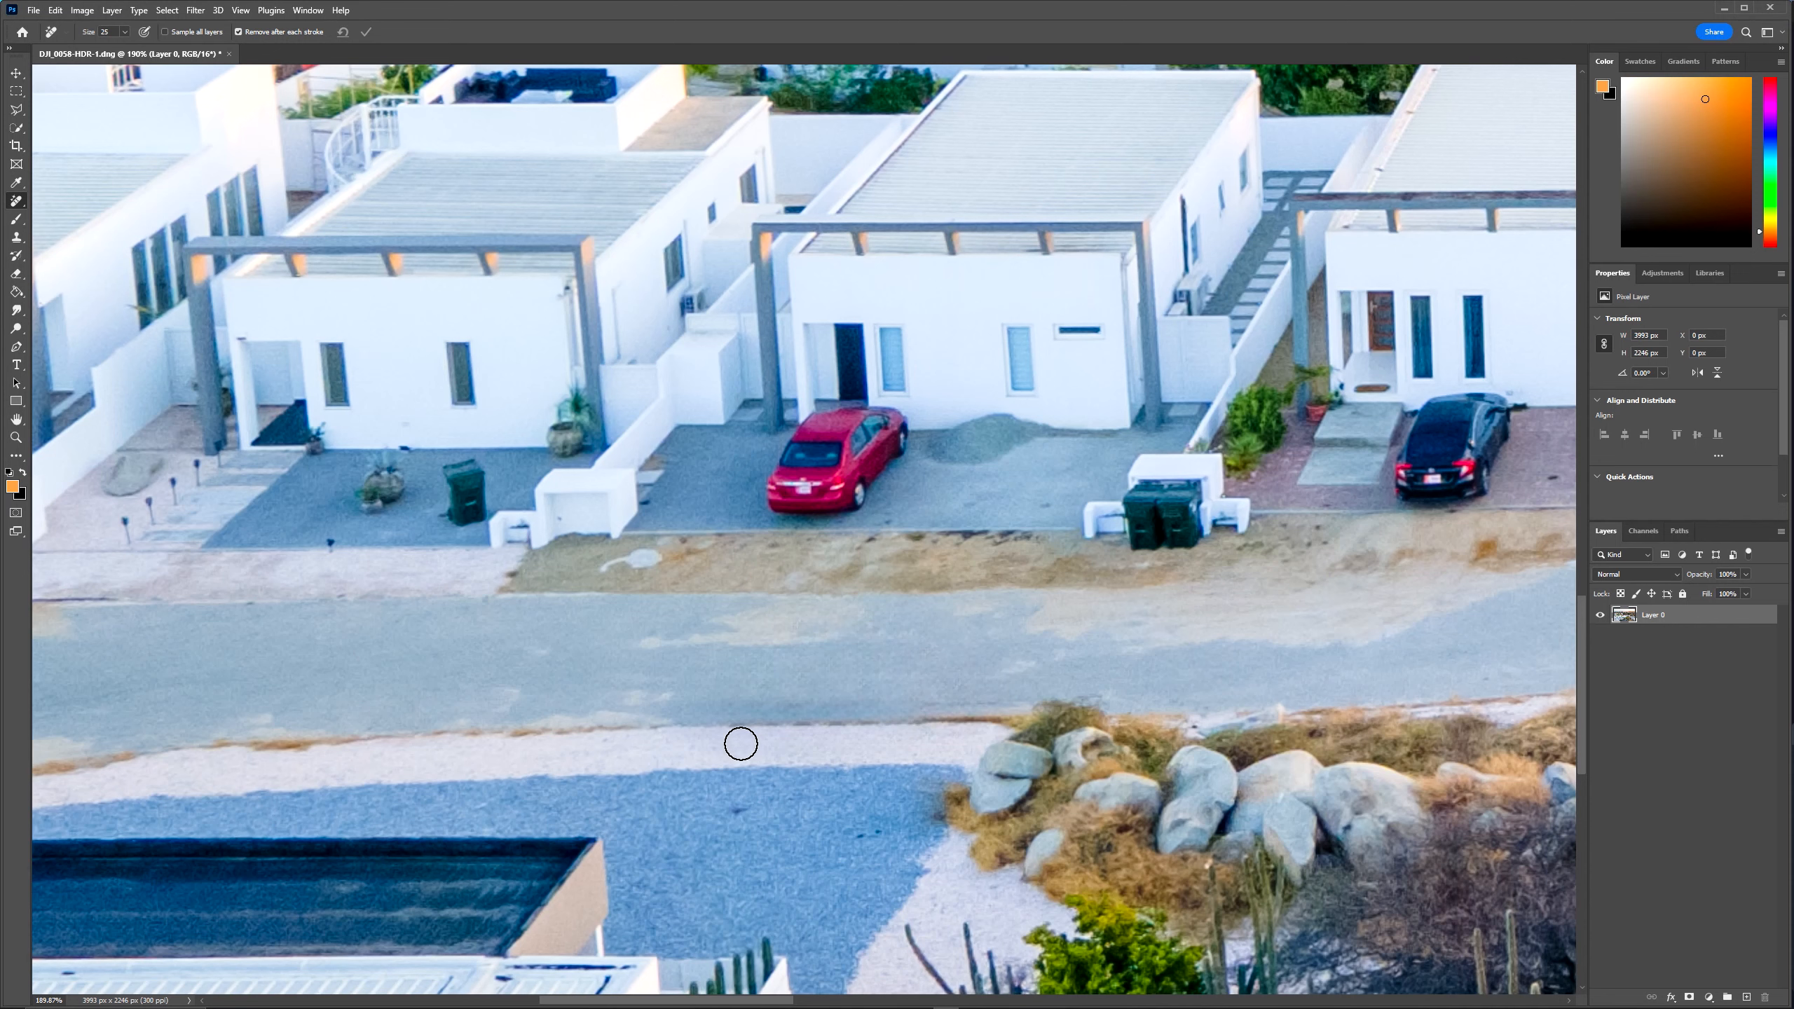
pyautogui.moveTo(732, 726); pyautogui.dragTo(876, 725)
# Examine the retouched road up close and across the whole aerial photo.
pyautogui.scroll(-10, 886, 685)
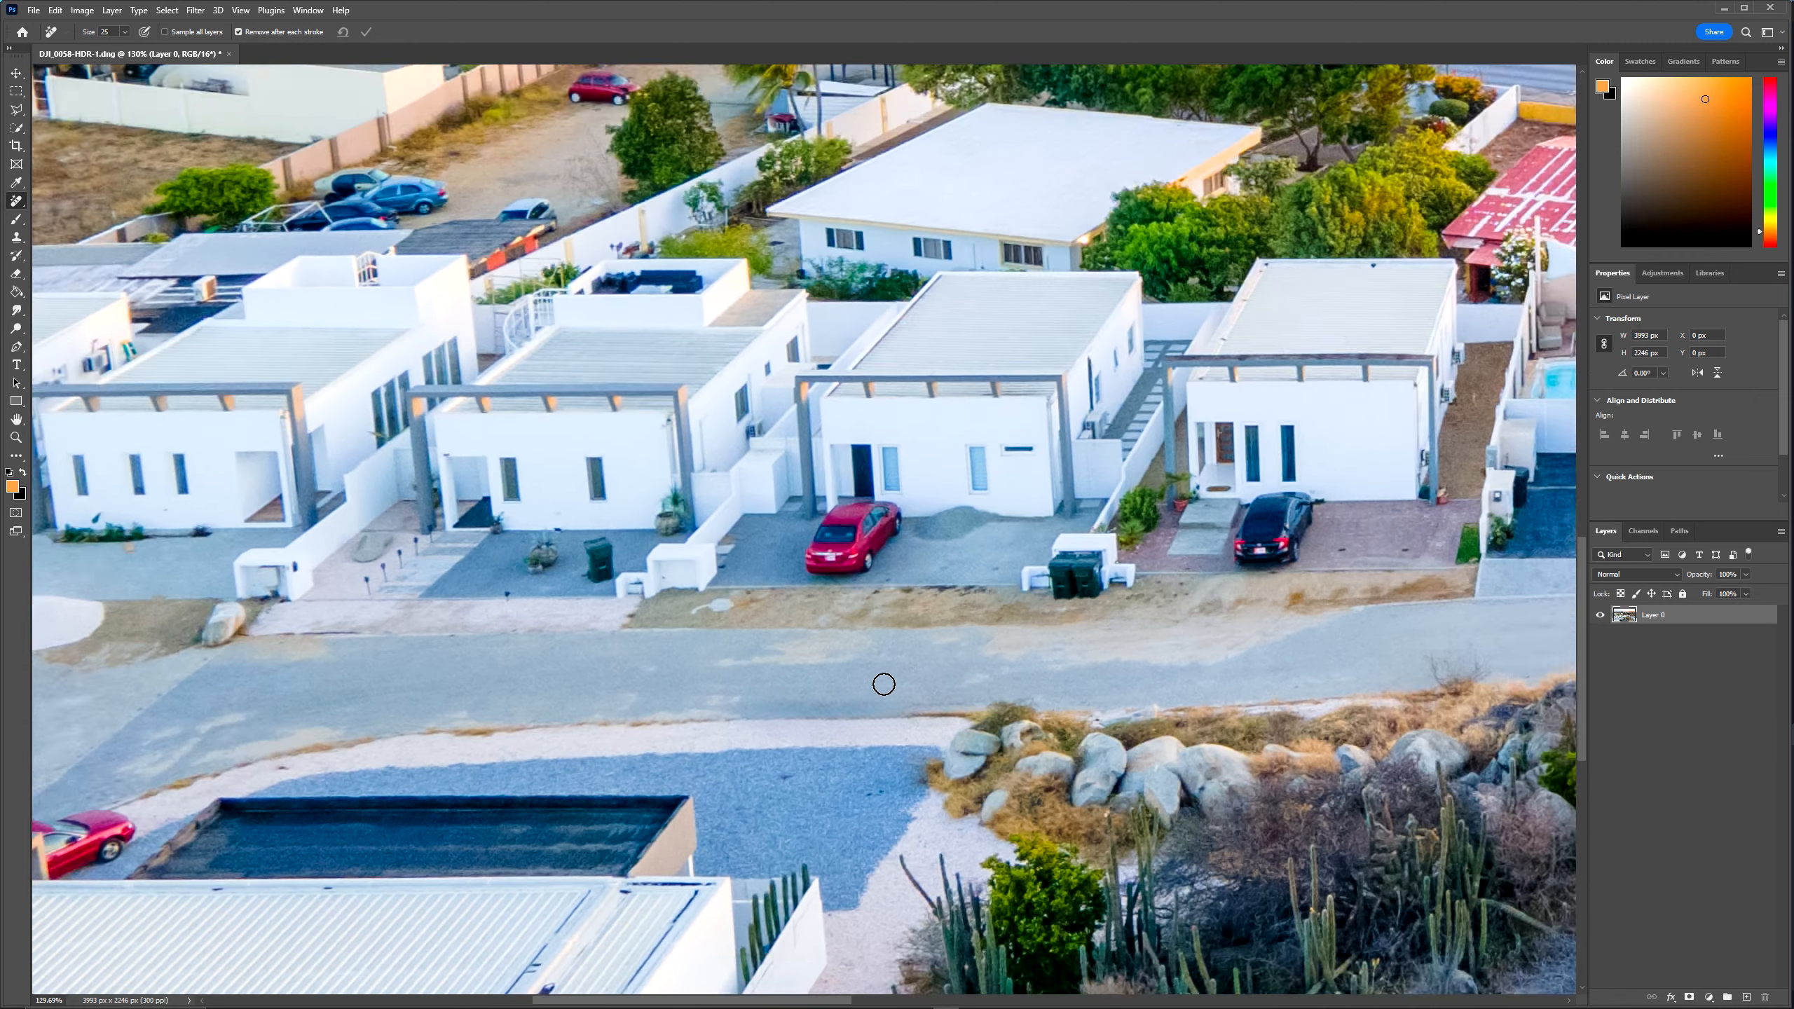
pyautogui.press('space')
pyautogui.moveTo(1237, 534)
pyautogui.mouseDown()
pyautogui.moveTo(923, 621)
pyautogui.moveTo(887, 602)
pyautogui.mouseUp()
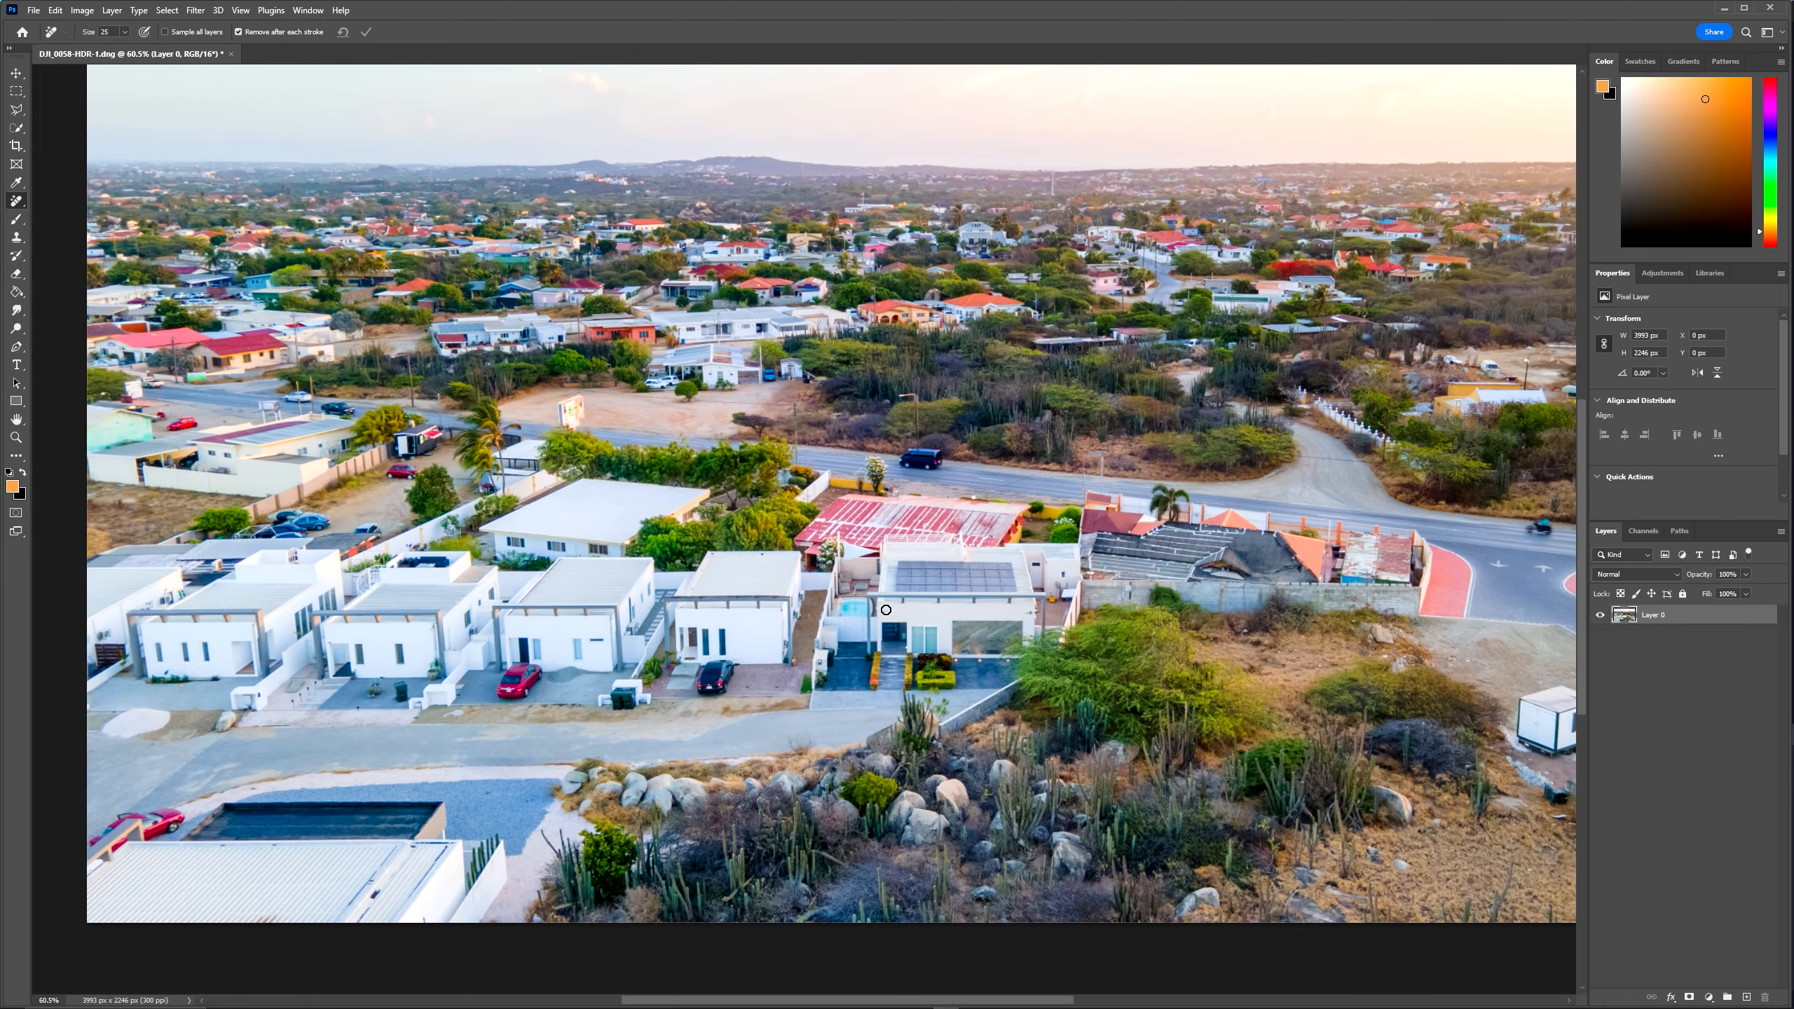
pyautogui.scroll(-2, 595, 734)
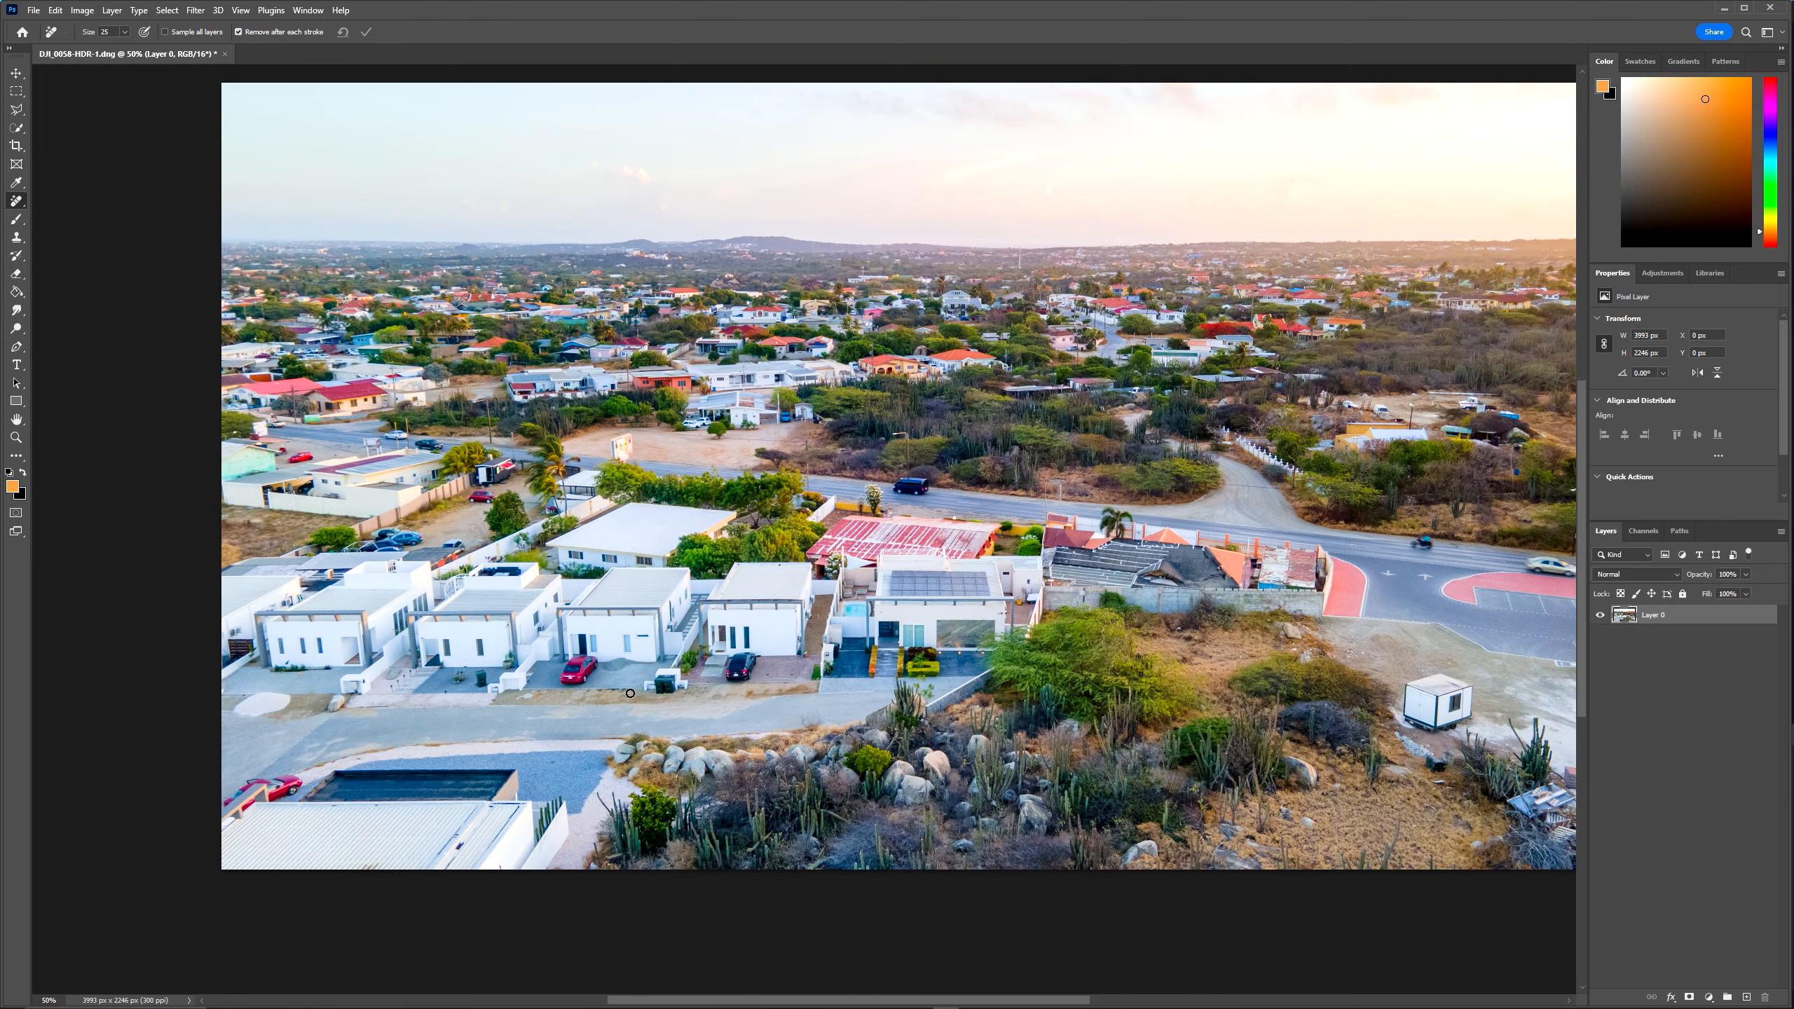
pyautogui.scroll(10, 555, 771)
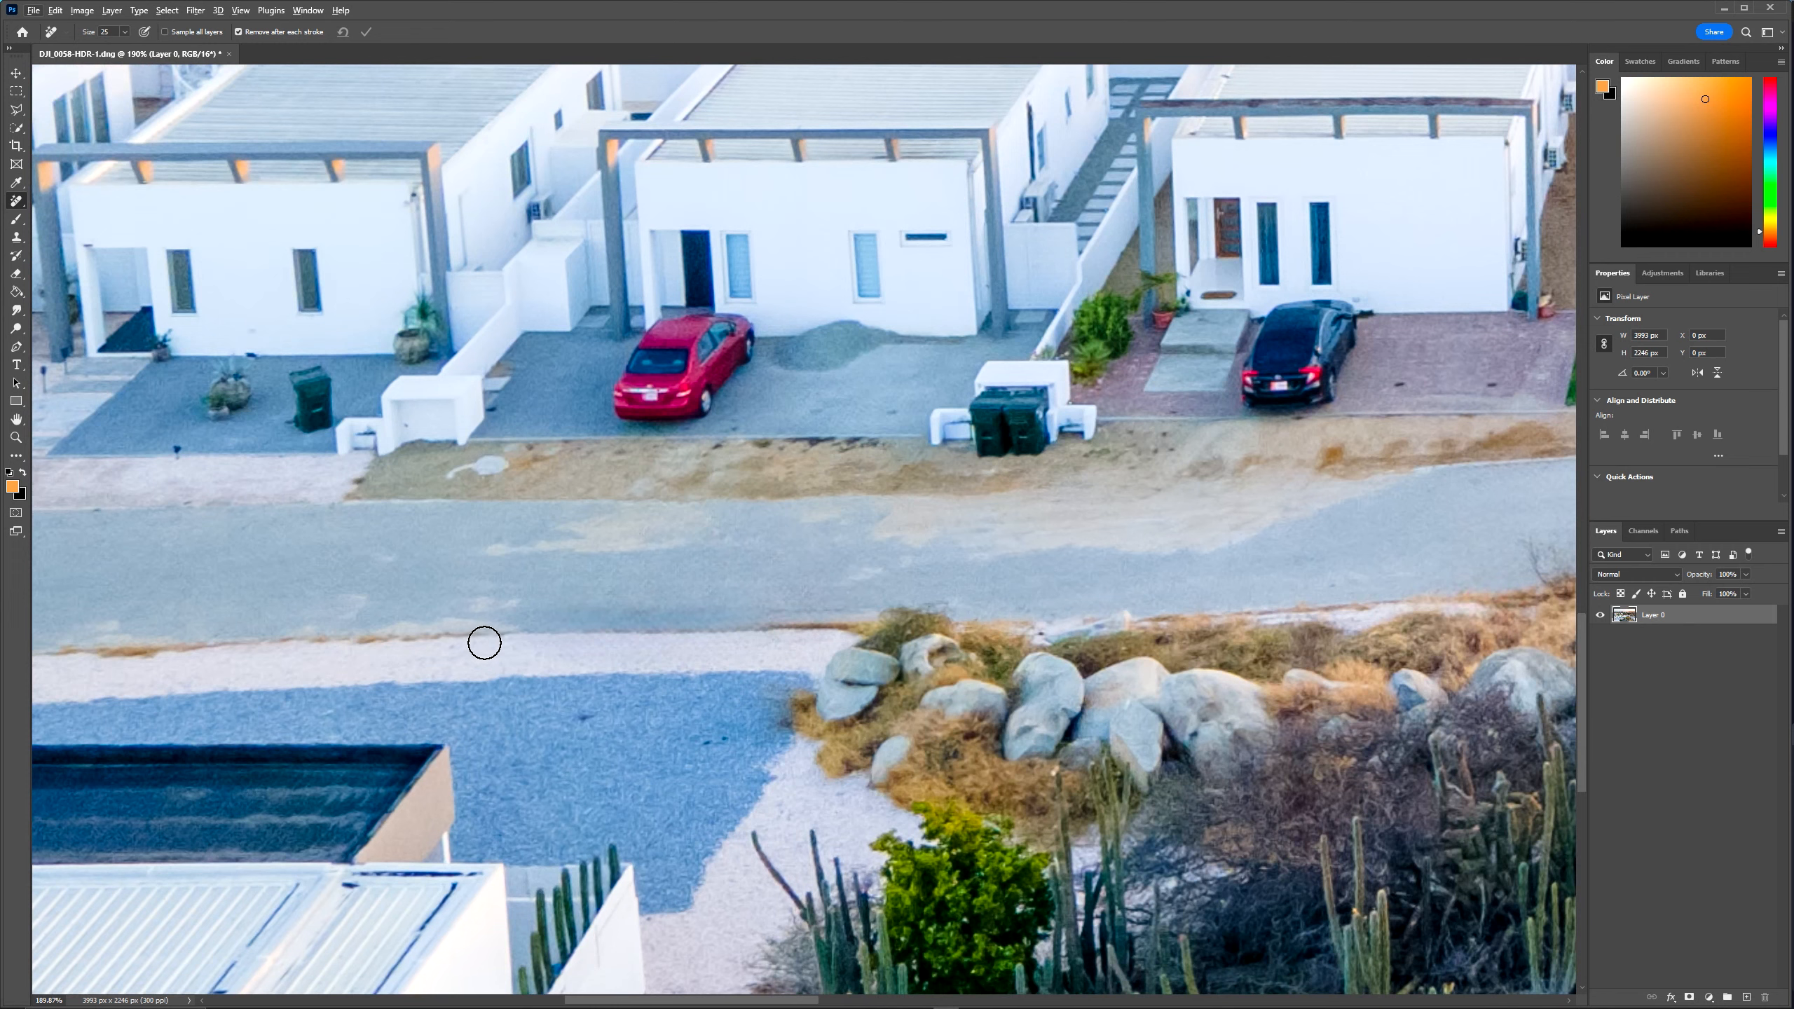
pyautogui.scroll(1, 484, 643)
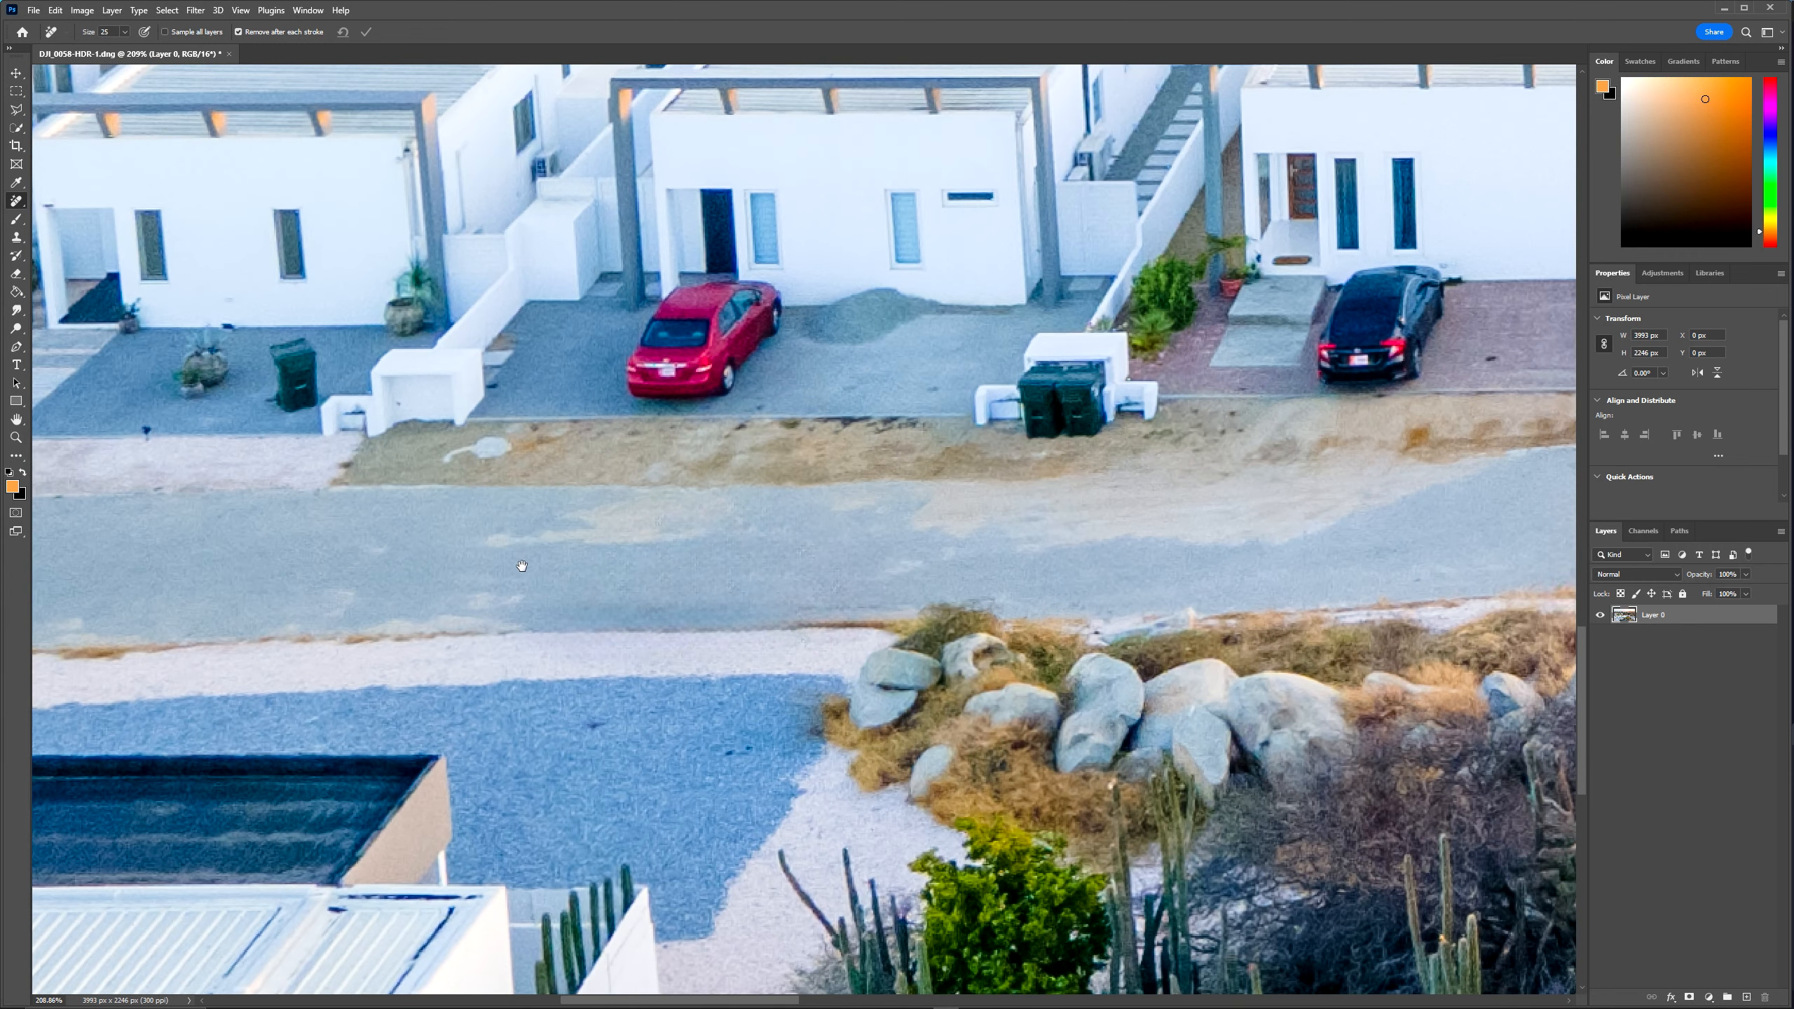
pyautogui.moveTo(522, 565); pyautogui.dragTo(713, 584)
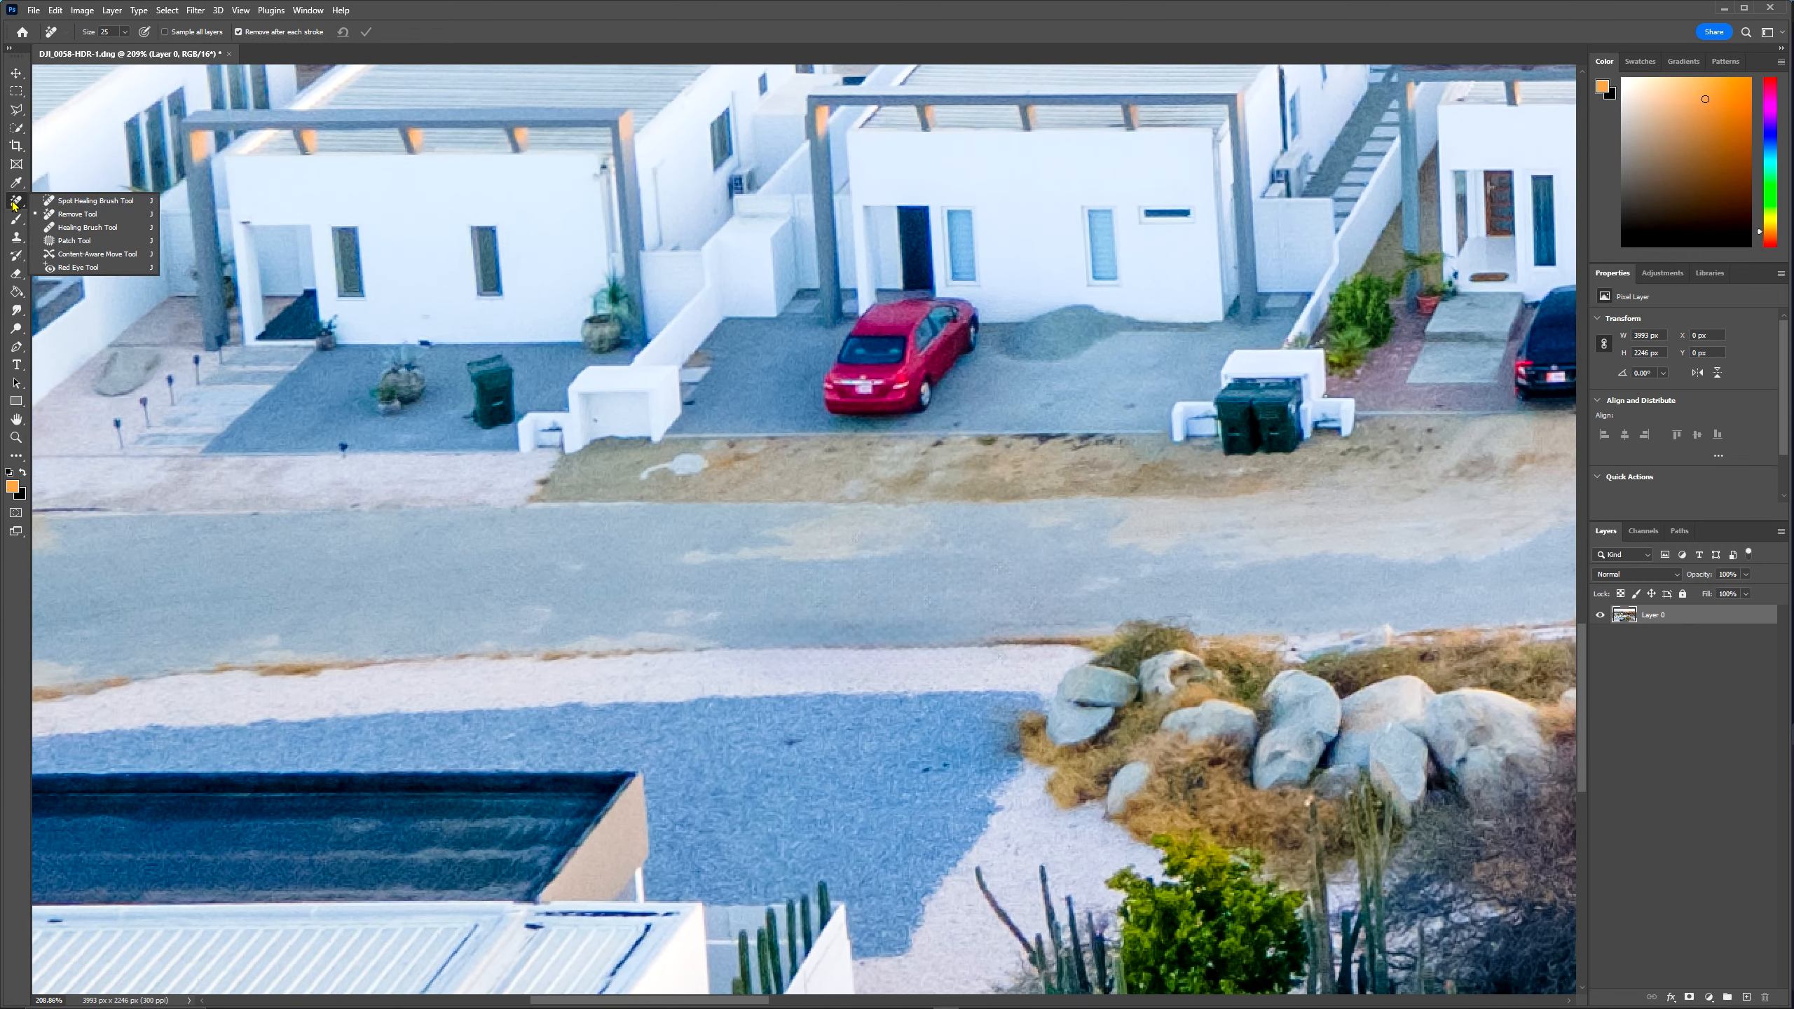
pyautogui.click(17, 237)
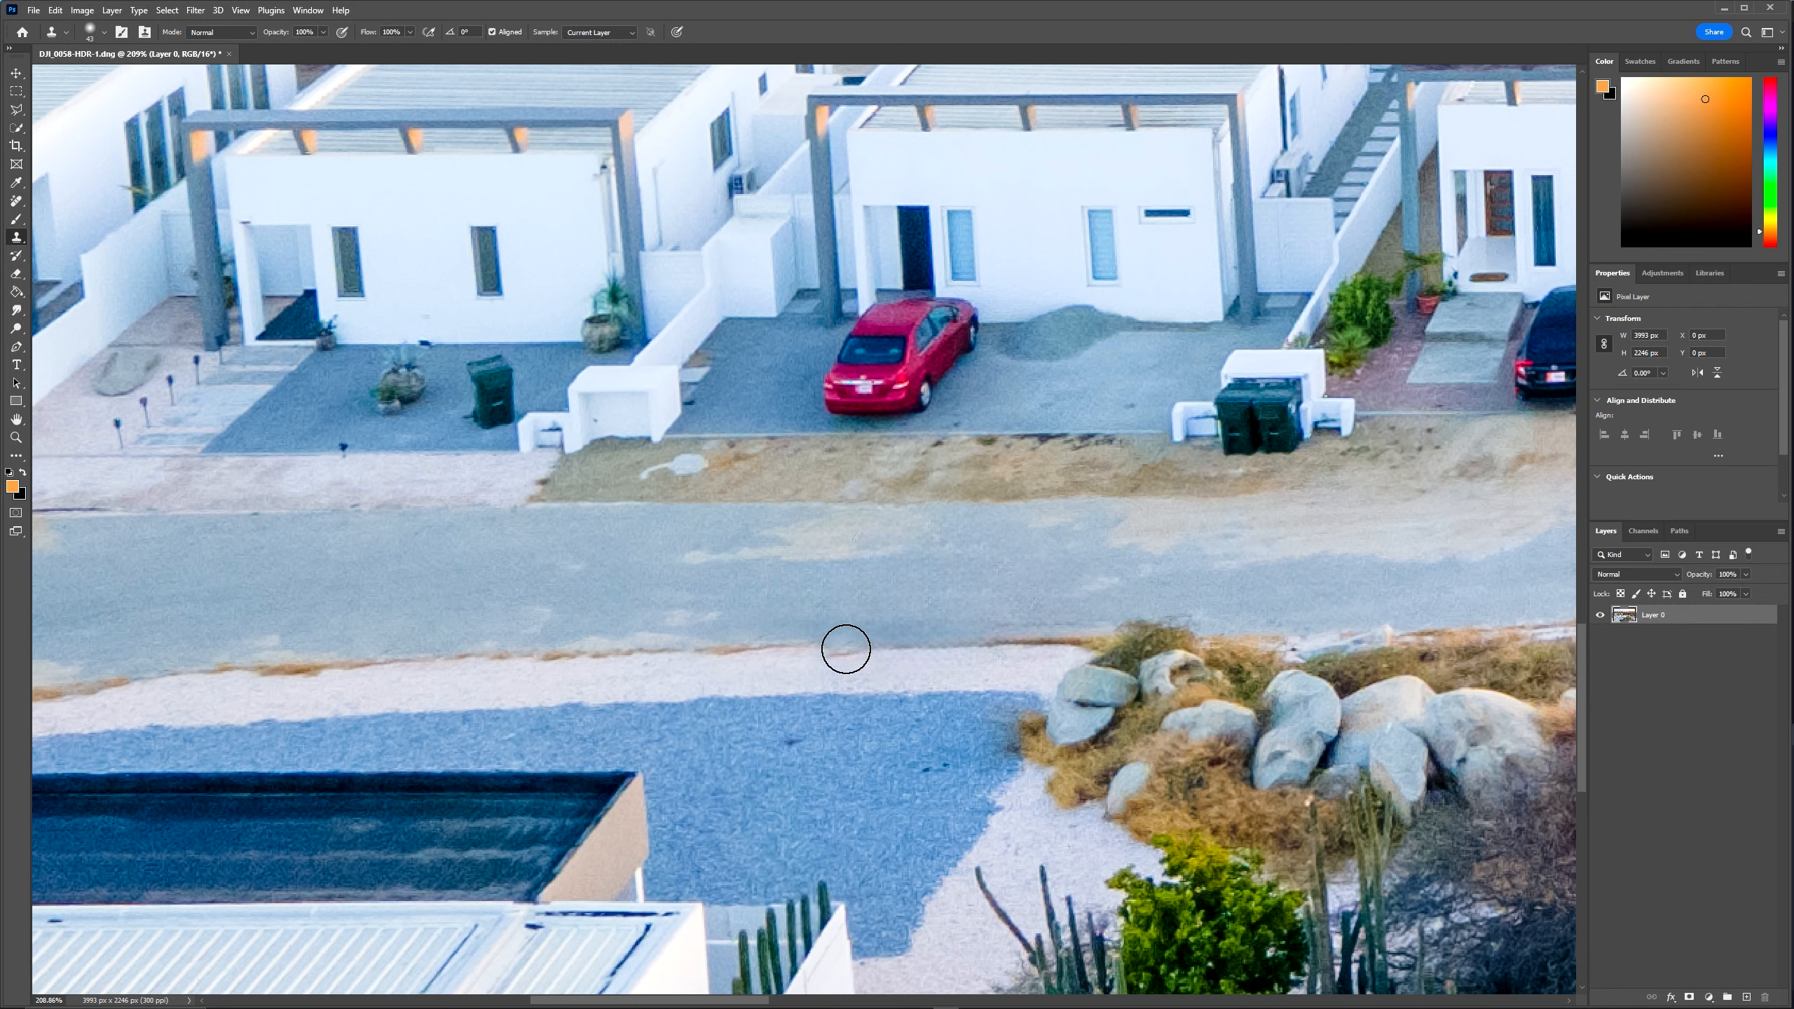
pyautogui.scroll(-5, 1139, 587)
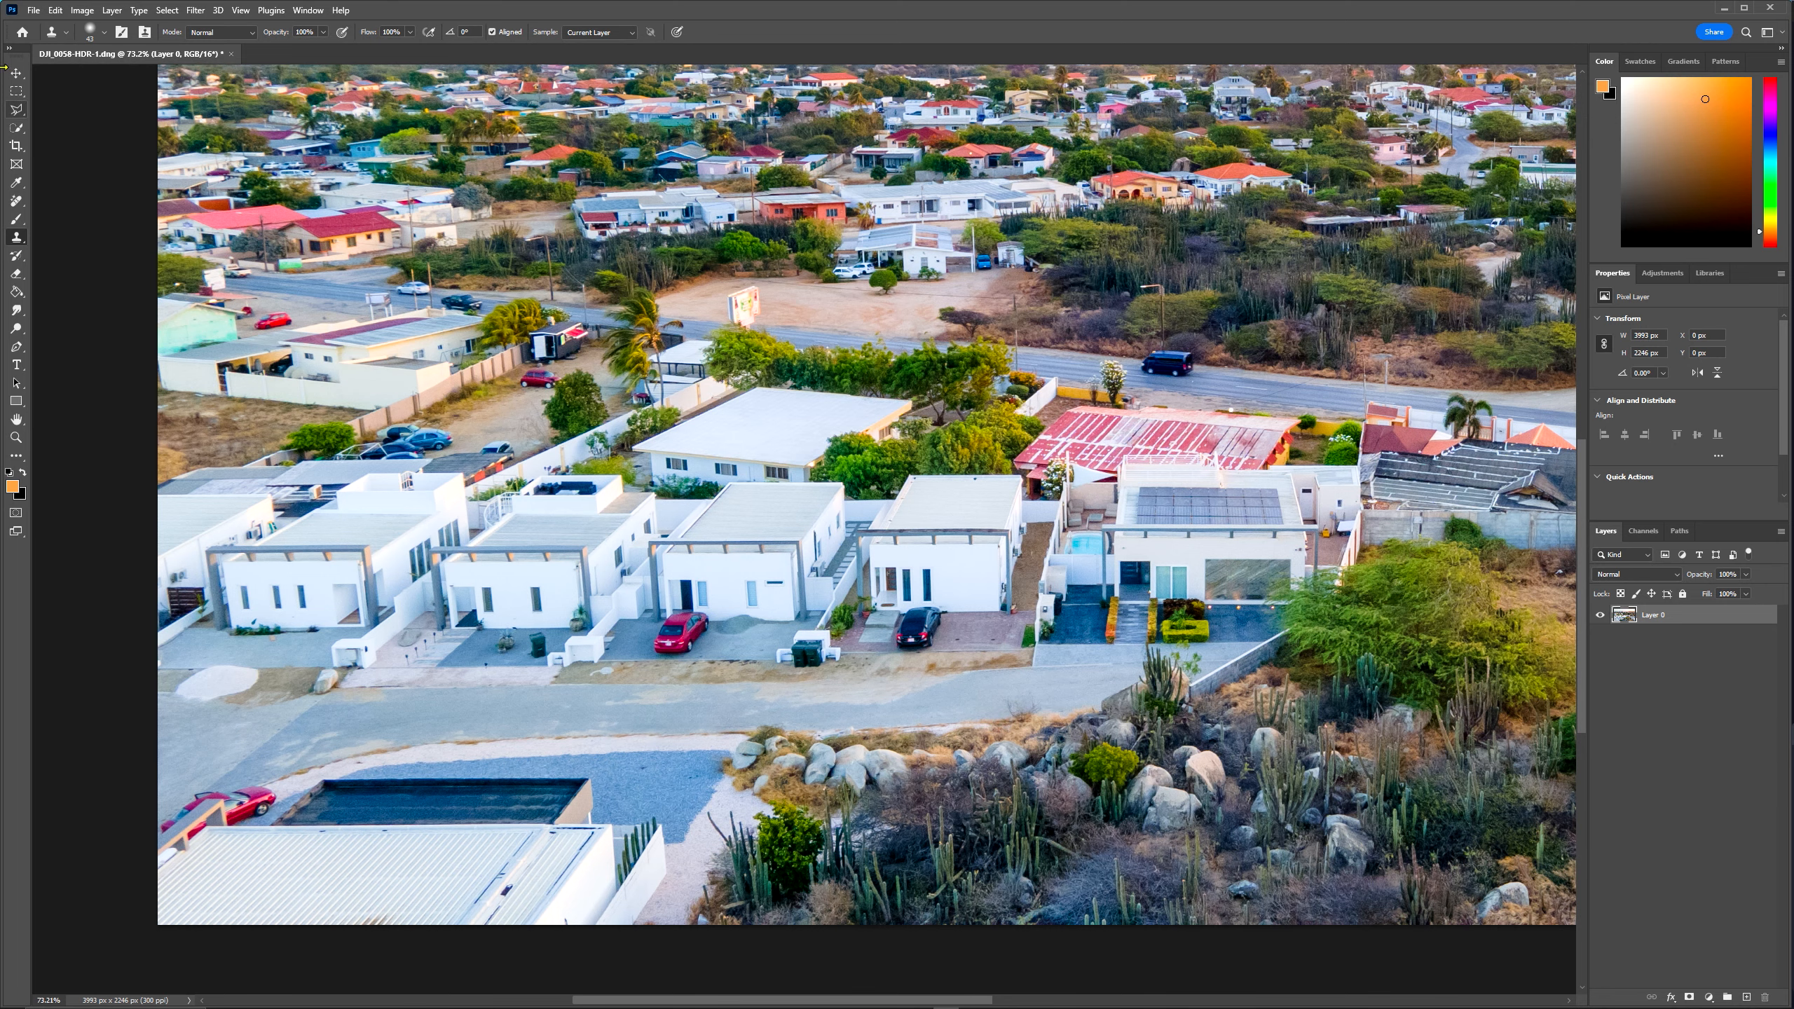
pyautogui.press('v')
pyautogui.scroll(-4, 889, 559)
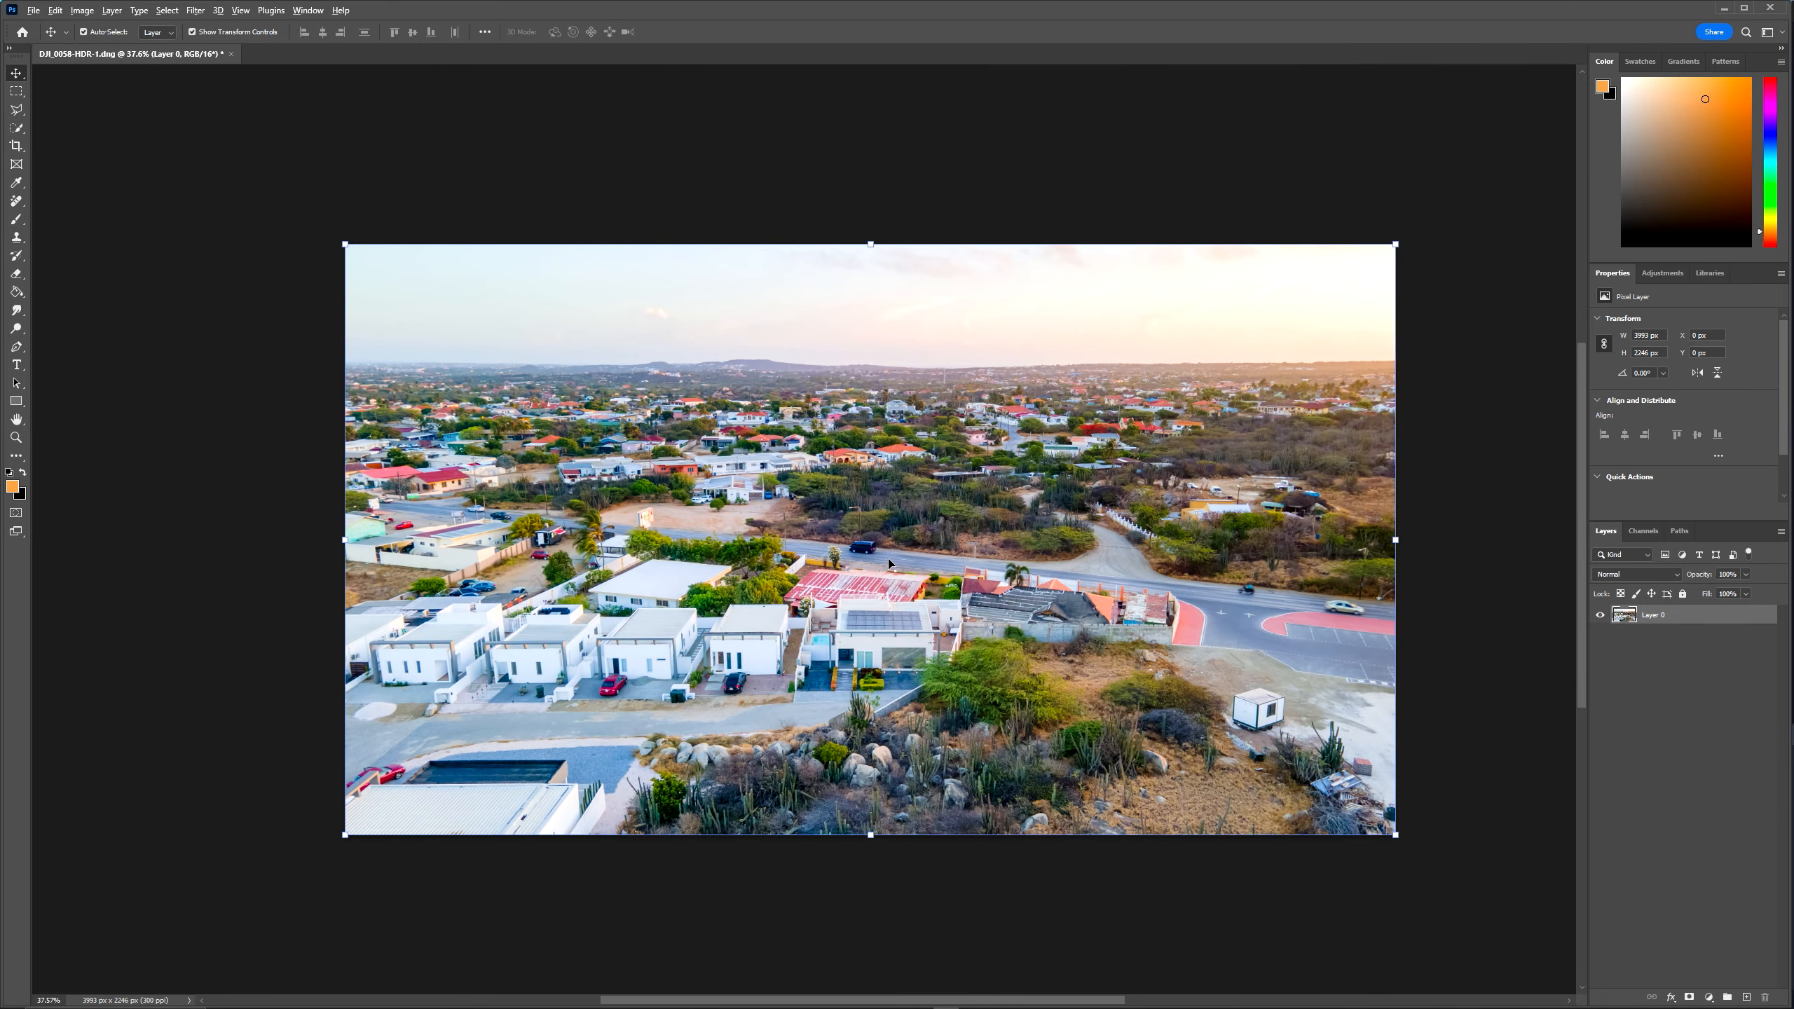
pyautogui.scroll(2, 889, 564)
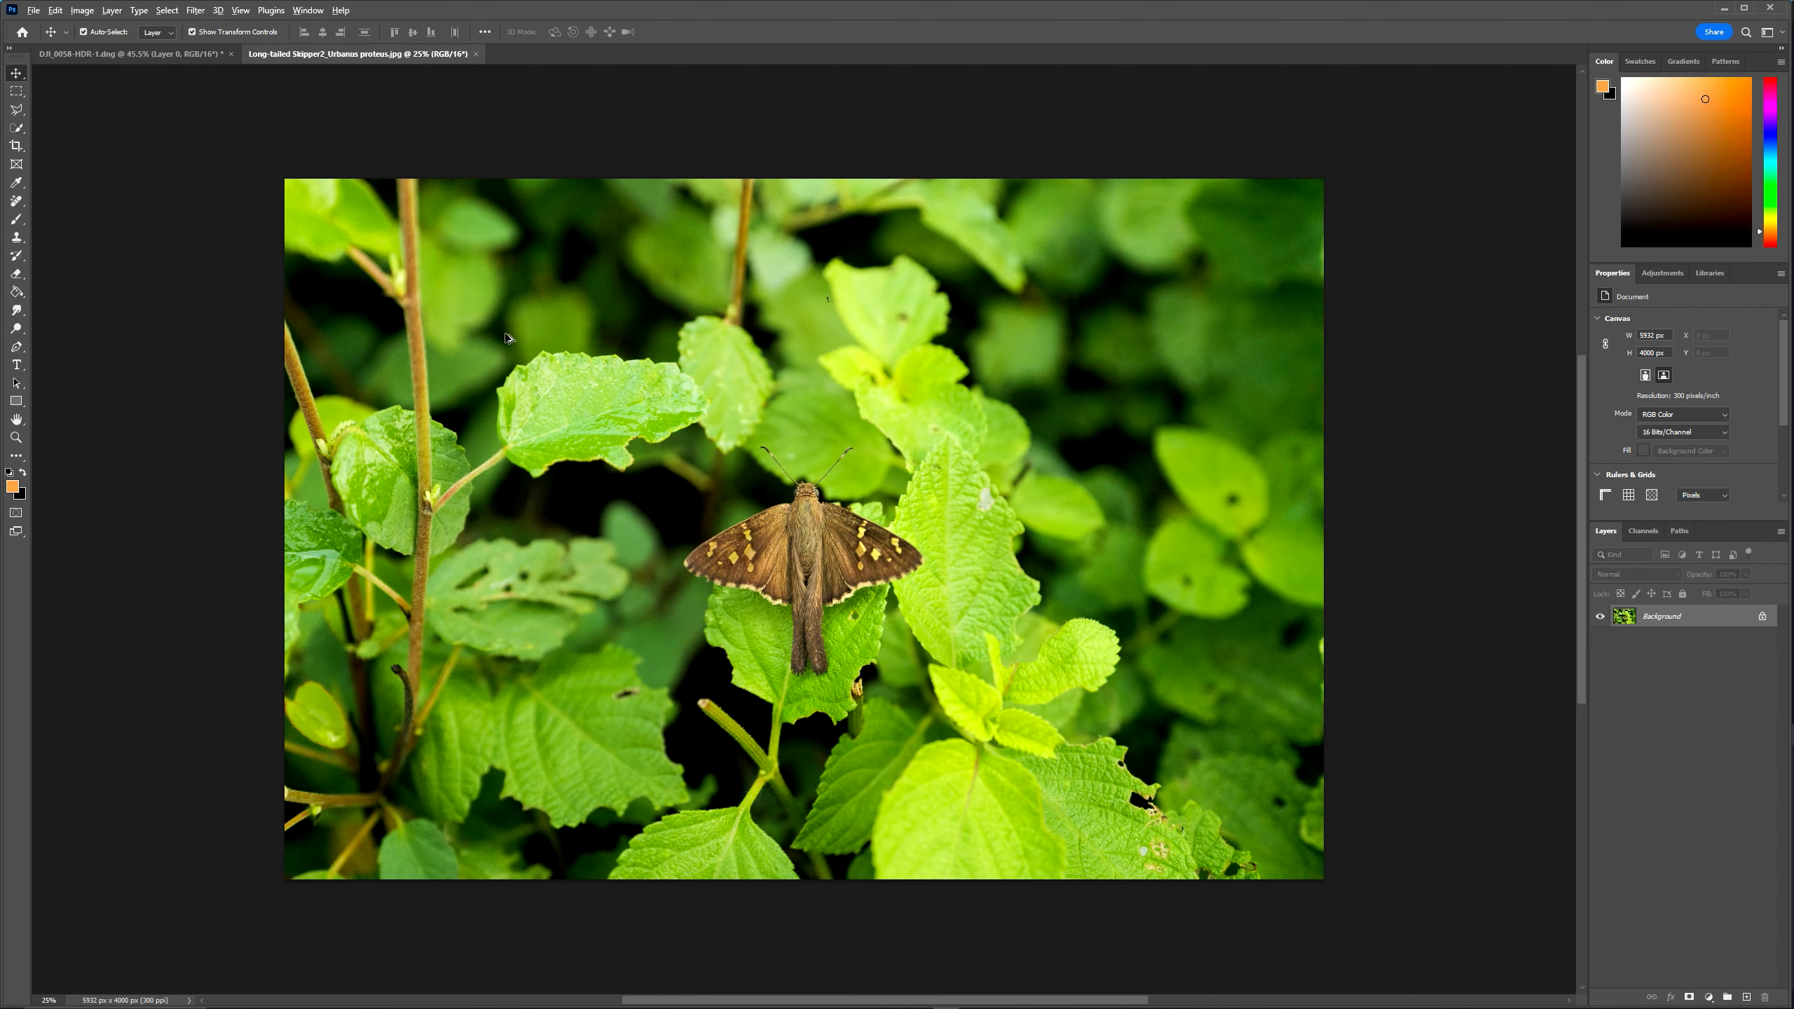
# In the butterfly photo, try to remove the whole butterfly and its antennae with the Remove Tool at brush size 207.
pyautogui.scroll(3, 794, 417)
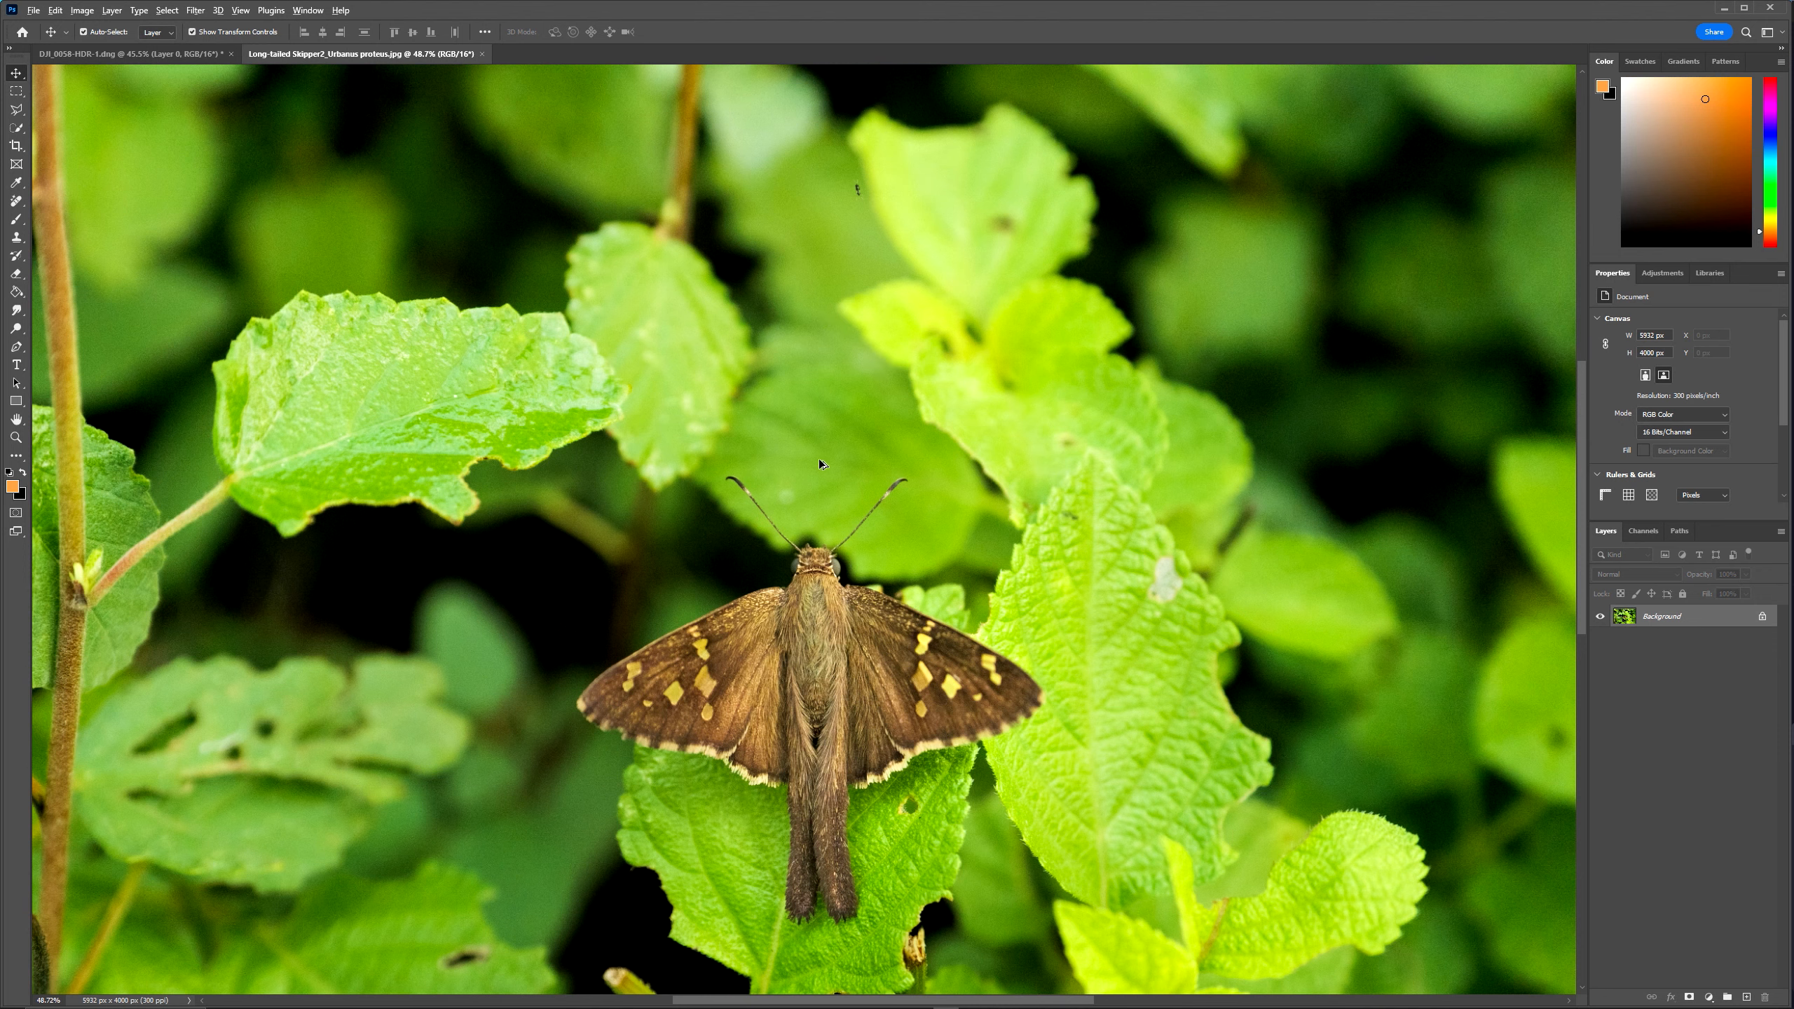
pyautogui.scroll(2, 802, 568)
pyautogui.scroll(-2, 919, 489)
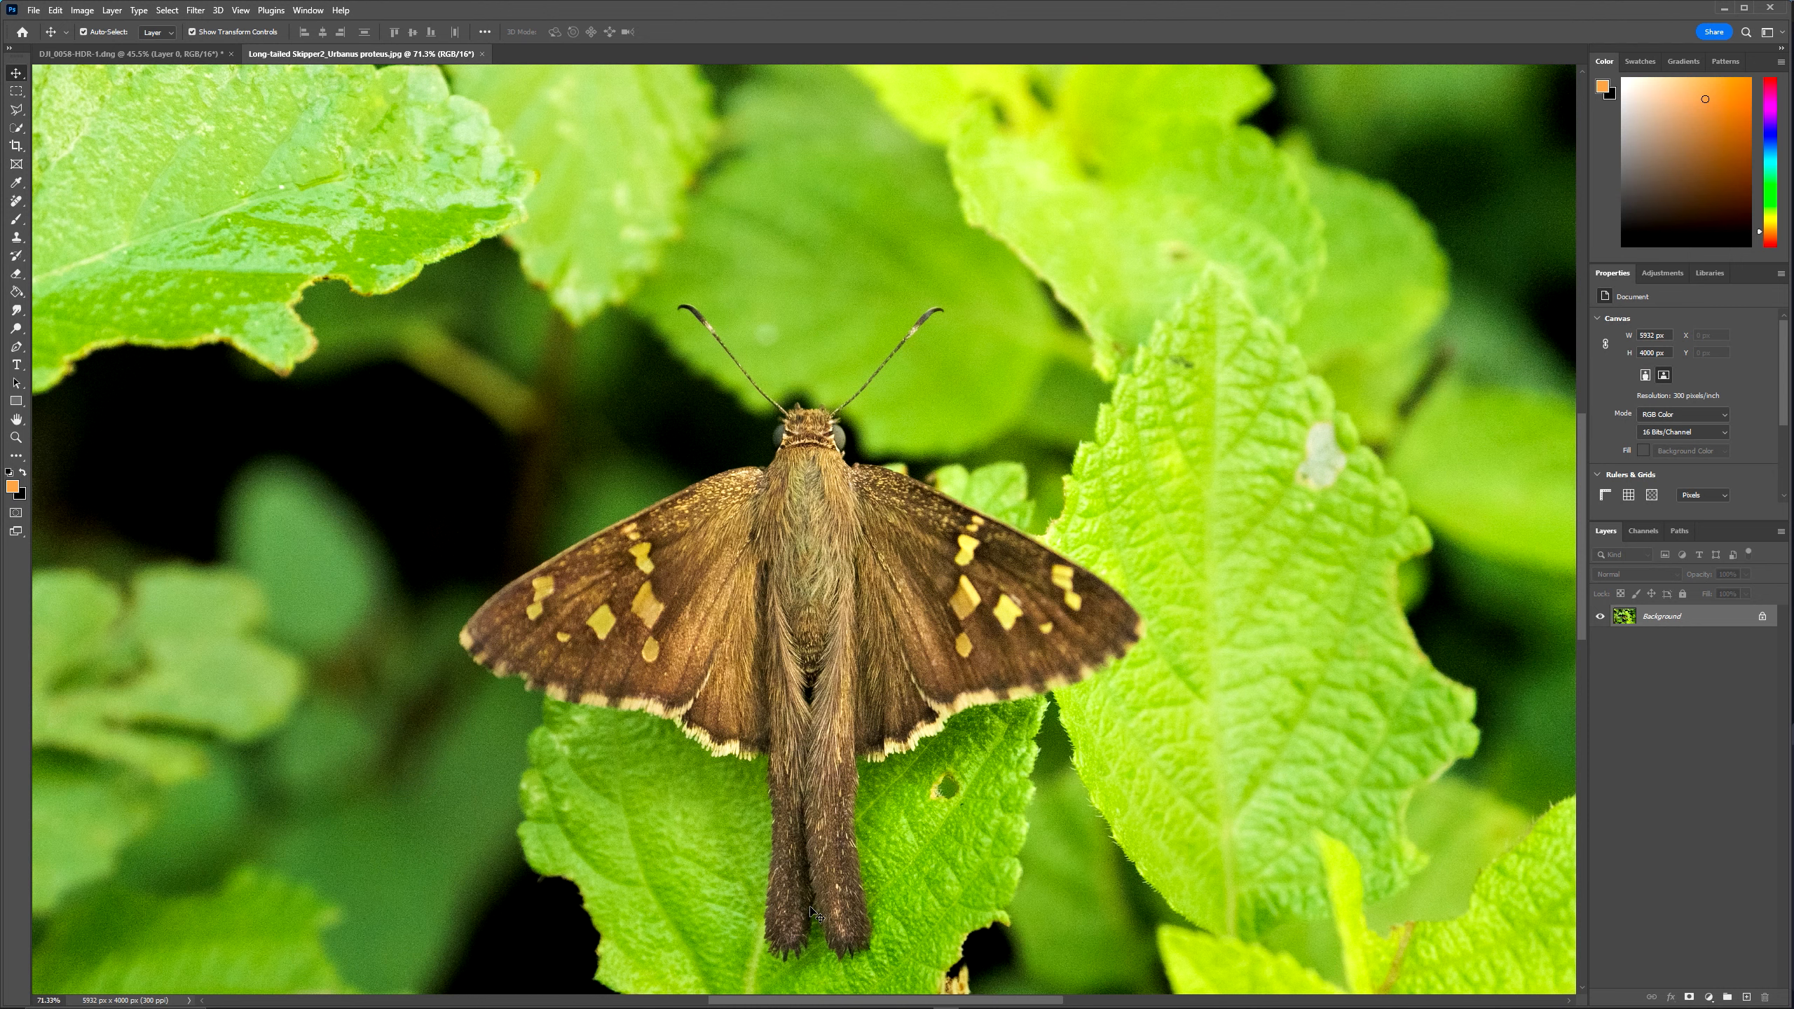
pyautogui.scroll(-1, 816, 706)
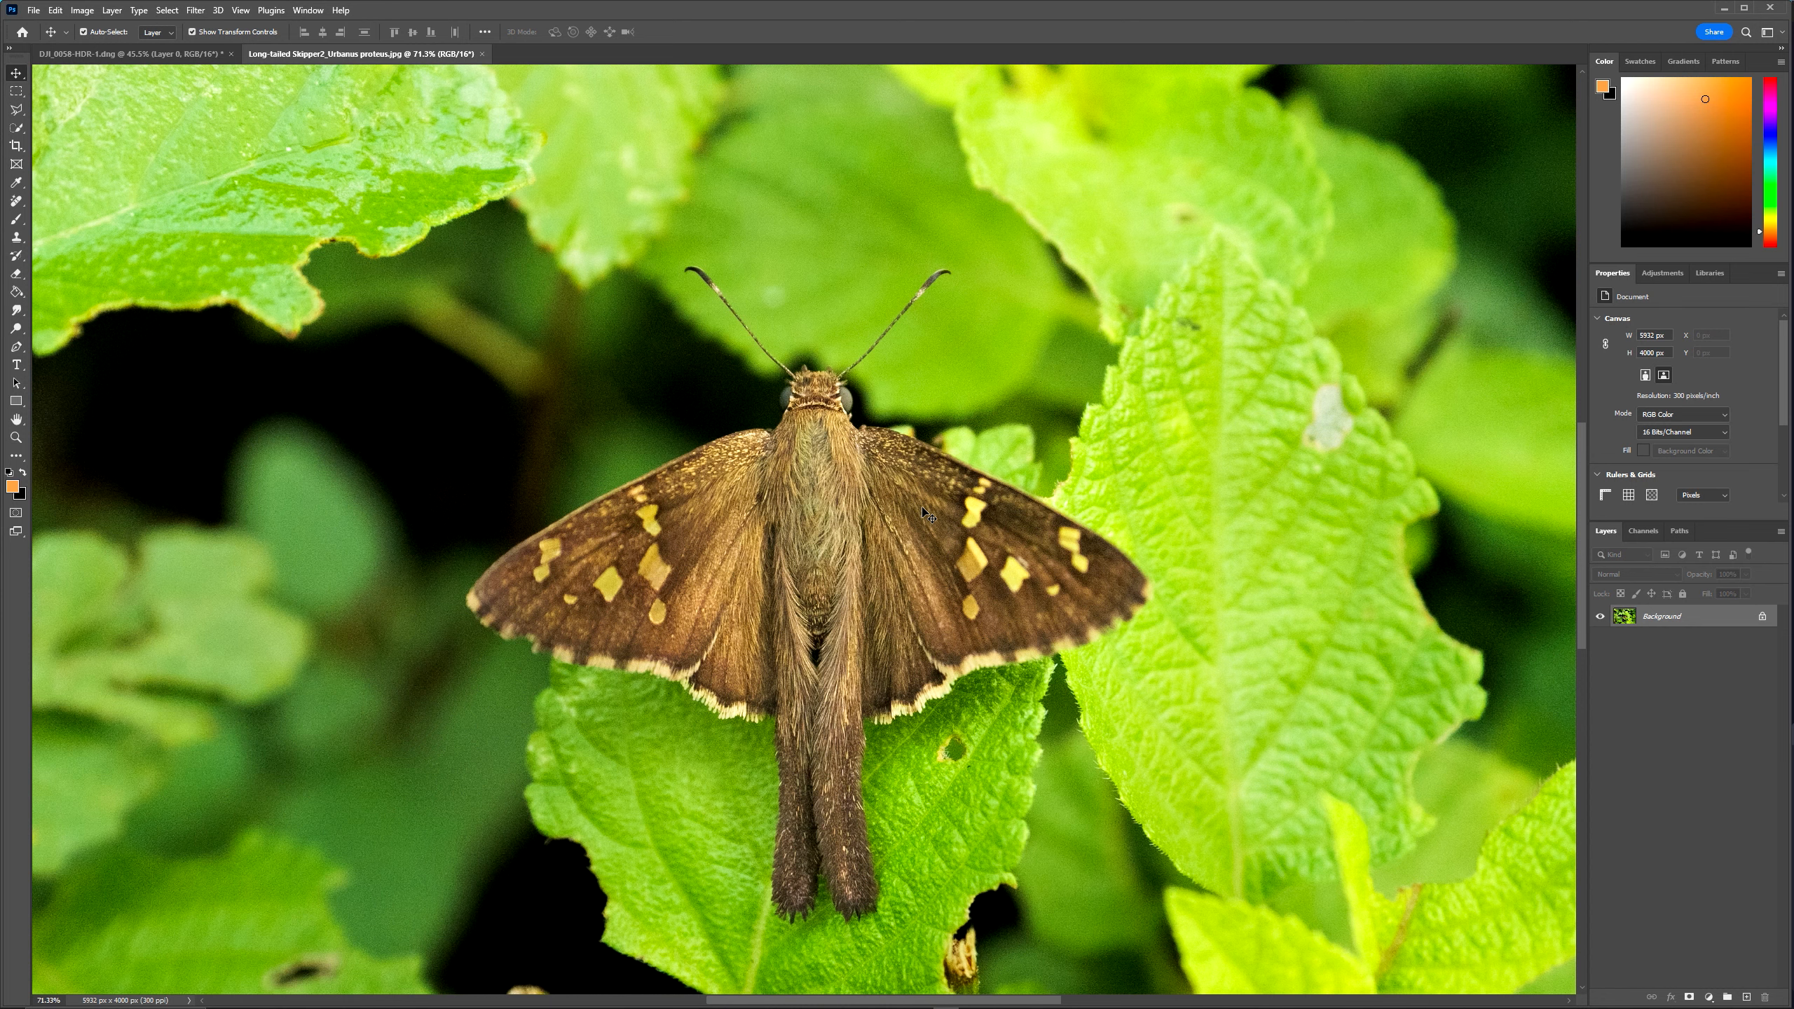
pyautogui.scroll(-6, 923, 510)
pyautogui.click(18, 203)
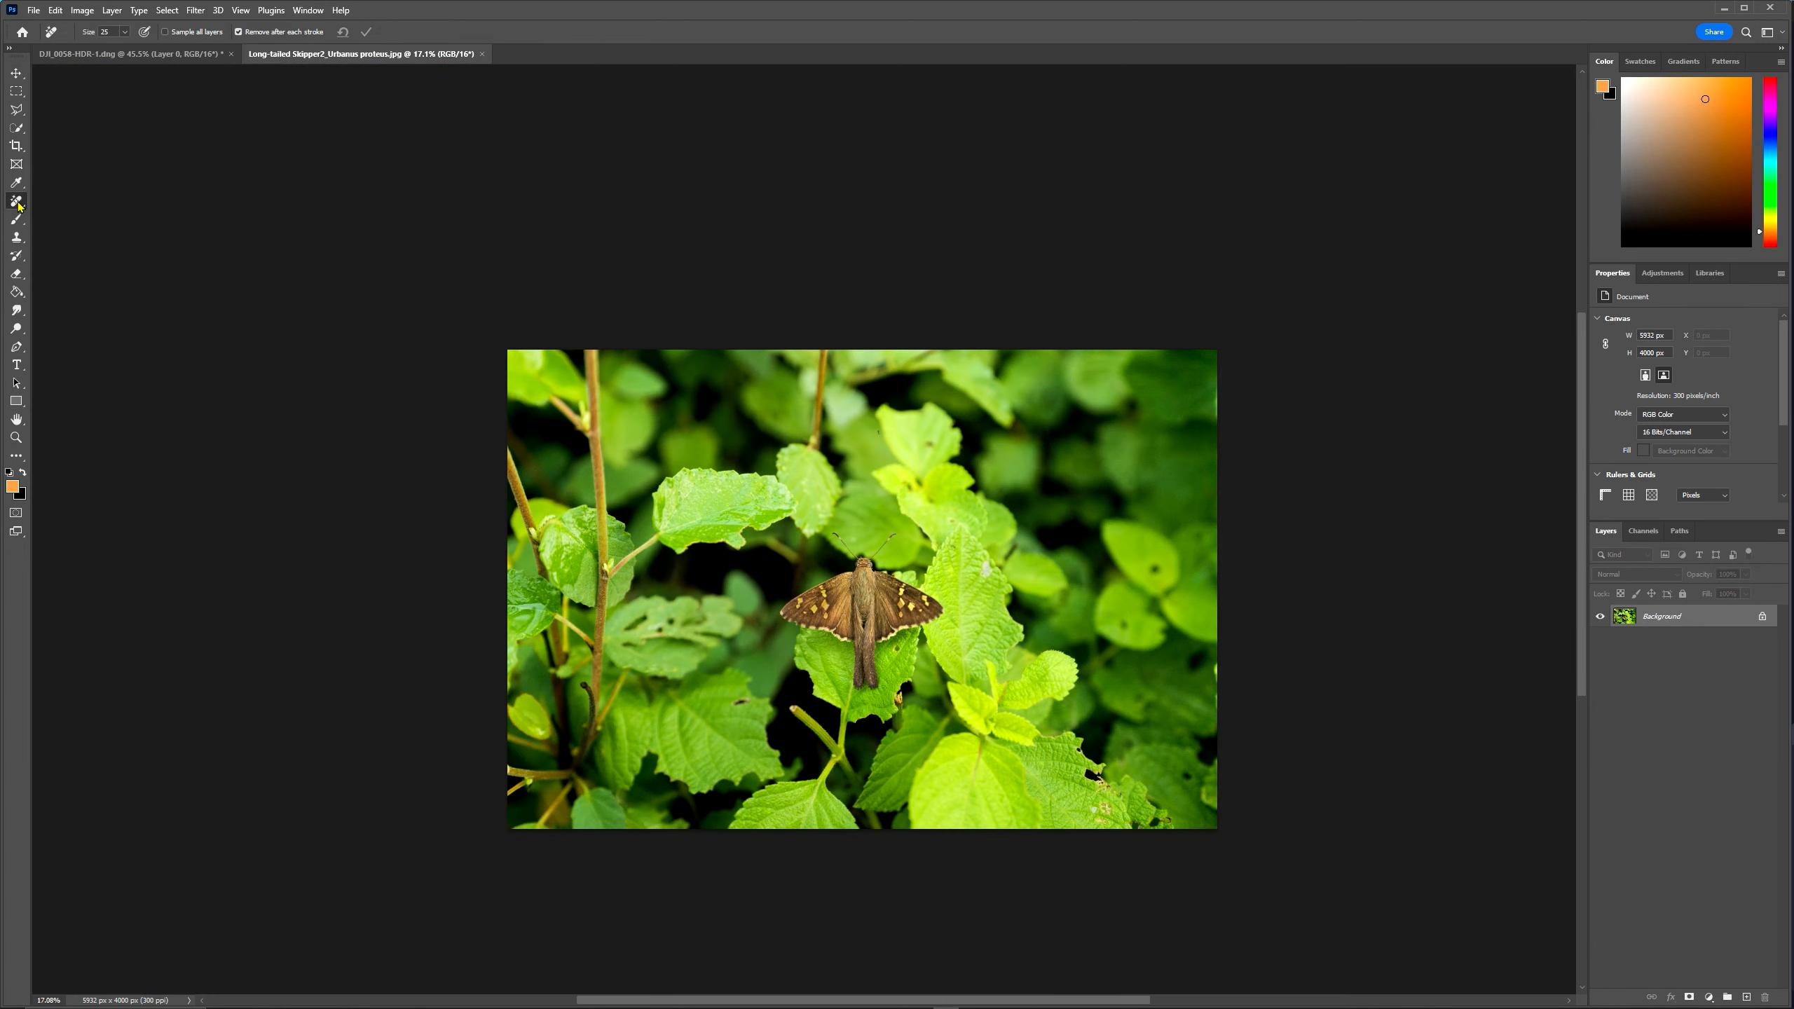
pyautogui.scroll(3, 714, 661)
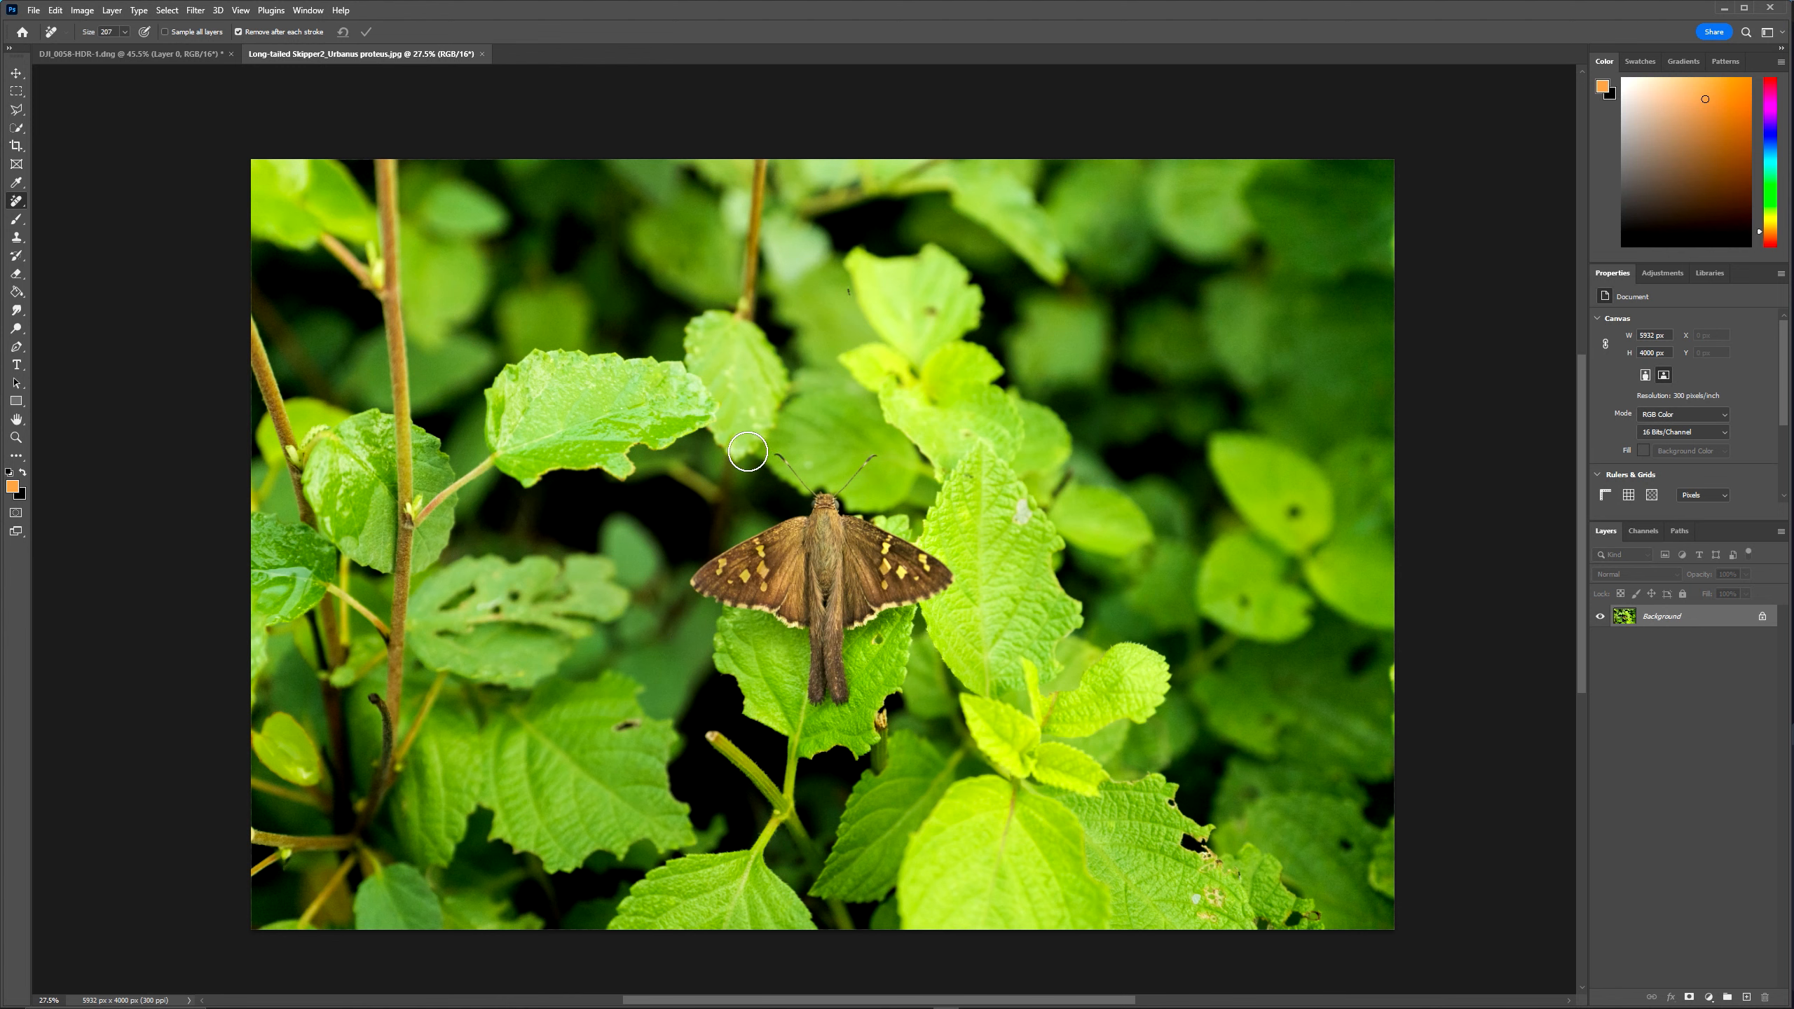
pyautogui.moveTo(702, 583)
pyautogui.mouseDown()
pyautogui.moveTo(819, 522)
pyautogui.moveTo(782, 461)
pyautogui.moveTo(800, 494)
pyautogui.moveTo(848, 495)
pyautogui.moveTo(878, 460)
pyautogui.moveTo(836, 507)
pyautogui.moveTo(917, 557)
pyautogui.moveTo(832, 646)
pyautogui.moveTo(835, 699)
pyautogui.moveTo(802, 613)
pyautogui.moveTo(714, 587)
pyautogui.moveTo(829, 559)
pyautogui.moveTo(900, 583)
pyautogui.moveTo(788, 593)
pyautogui.mouseUp()
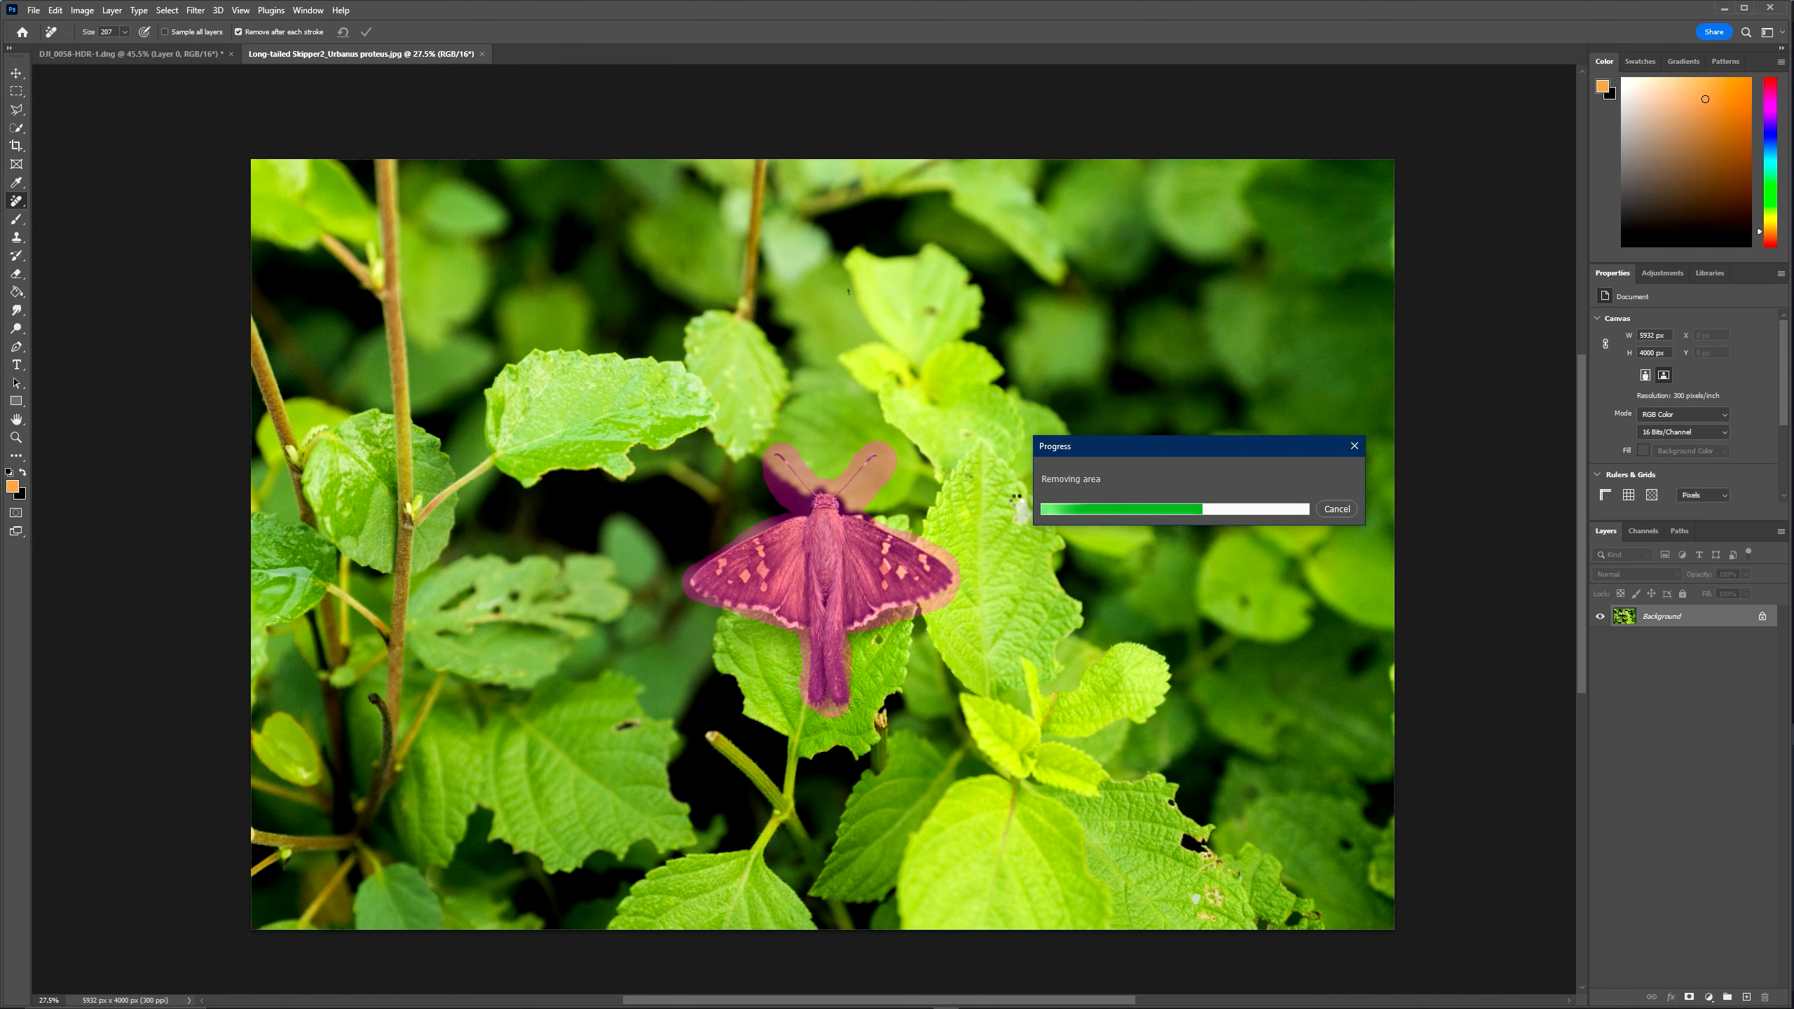
pyautogui.scroll(3, 992, 504)
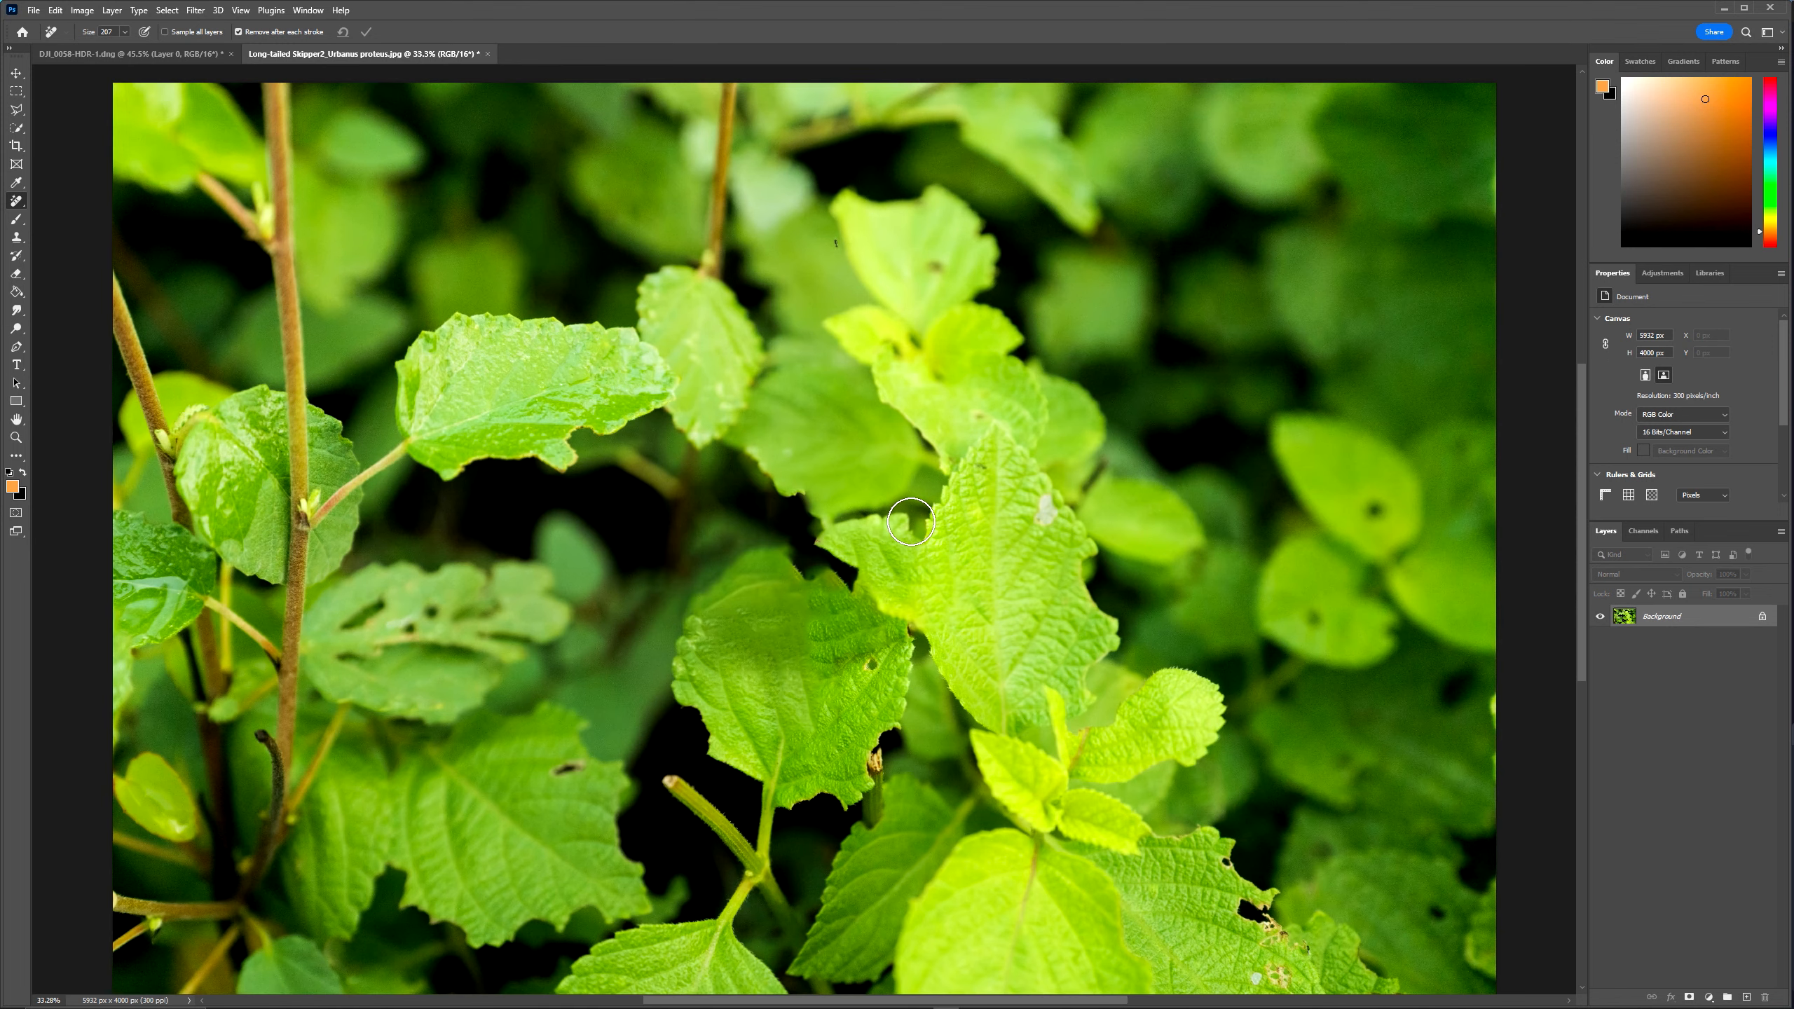
pyautogui.scroll(-5, 703, 680)
pyautogui.scroll(3, 748, 780)
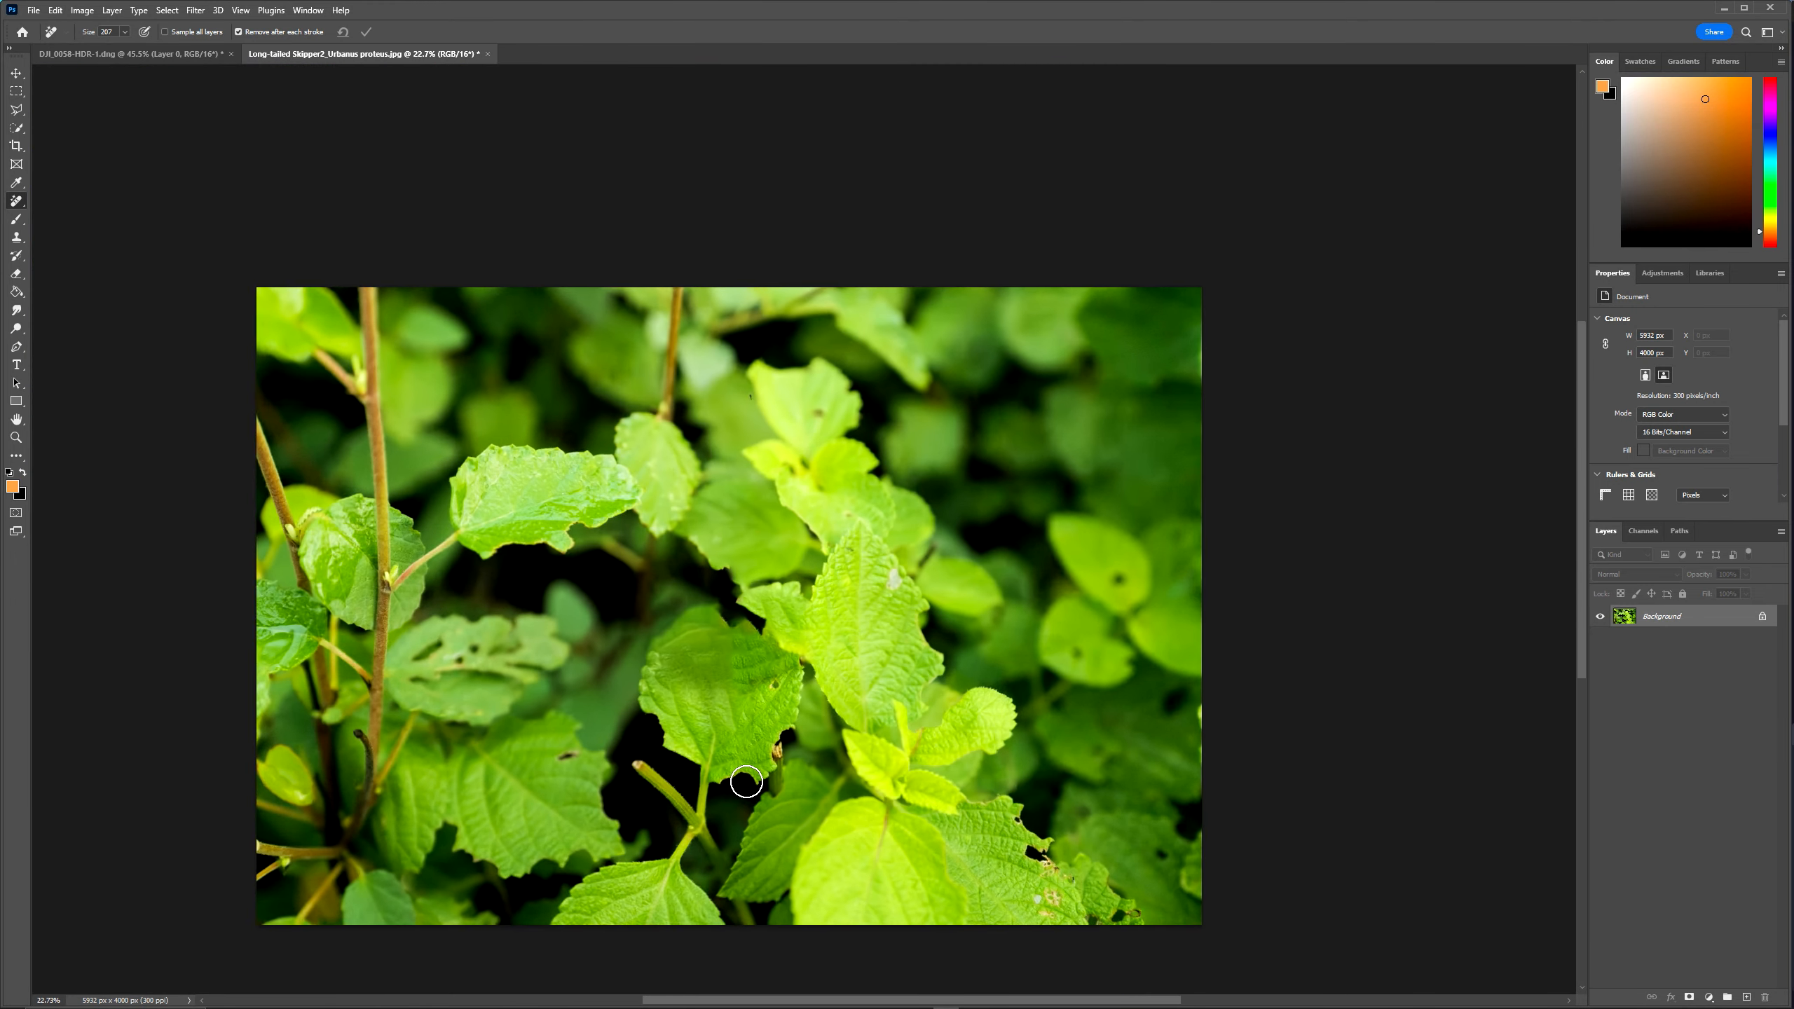
# Try to remove the leaf the butterfly rested on, enlarging the Remove Tool brush to 294.
pyautogui.press(']')
pyautogui.press(']')
pyautogui.press(']')
pyautogui.click(668, 636)
pyautogui.moveTo(668, 636)
pyautogui.mouseDown()
pyautogui.moveTo(723, 601)
pyautogui.moveTo(736, 646)
pyautogui.moveTo(675, 647)
pyautogui.moveTo(788, 635)
pyautogui.moveTo(660, 605)
pyautogui.mouseUp()
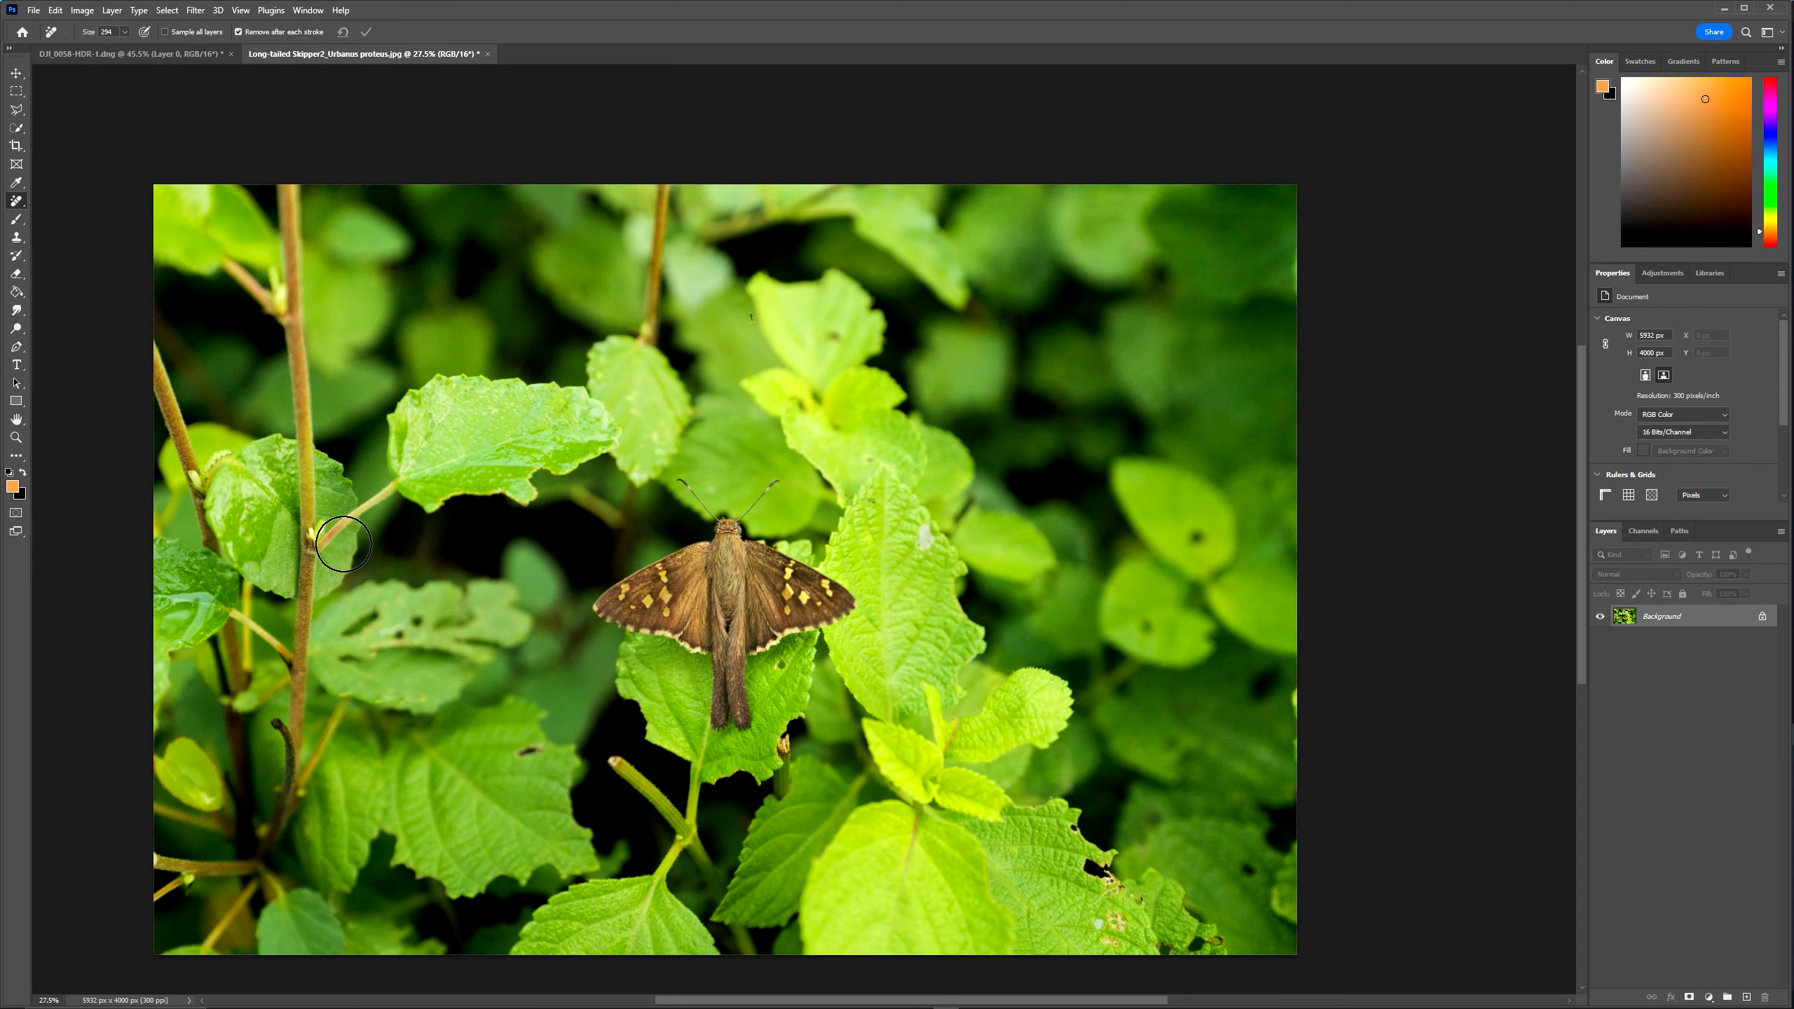
# Remove the large bright leaf and its stem between the tall branch and the butterfly with the Remove Tool.
pyautogui.moveTo(328, 552)
pyautogui.mouseDown()
pyautogui.moveTo(392, 472)
pyautogui.moveTo(410, 393)
pyautogui.moveTo(546, 389)
pyautogui.moveTo(593, 417)
pyautogui.moveTo(487, 488)
pyautogui.mouseUp()
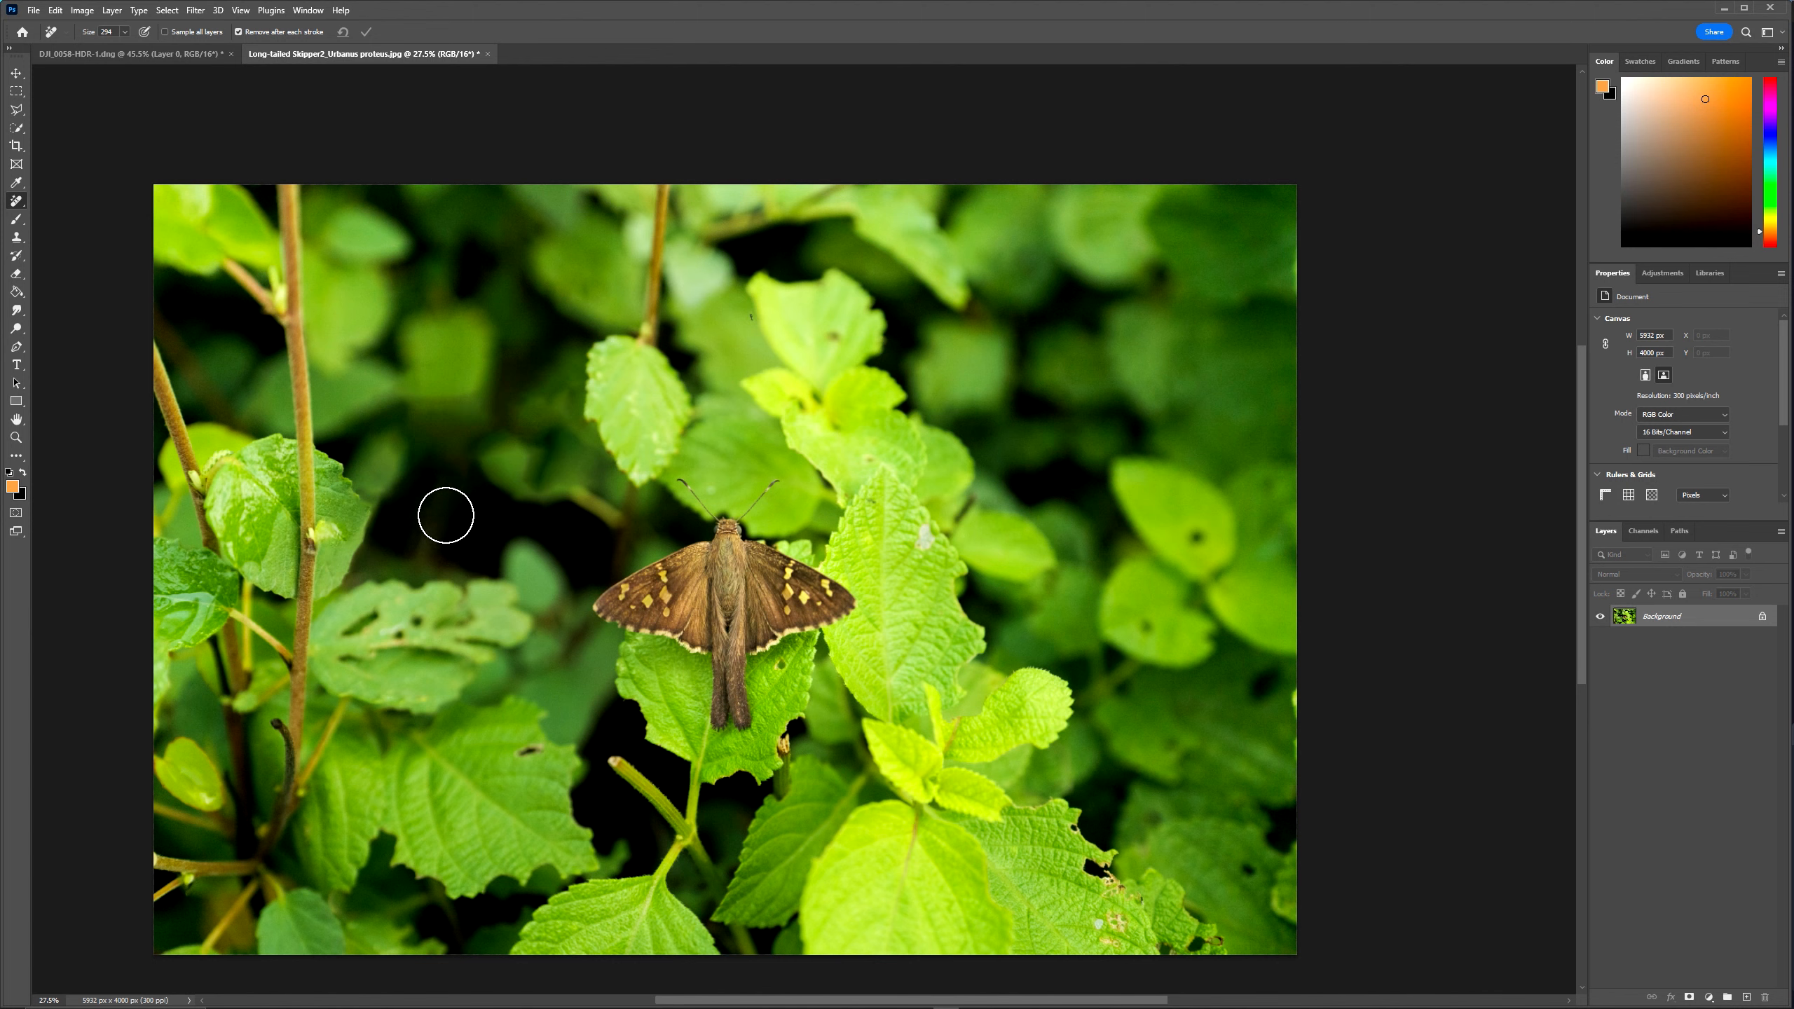
pyautogui.scroll(-2, 476, 531)
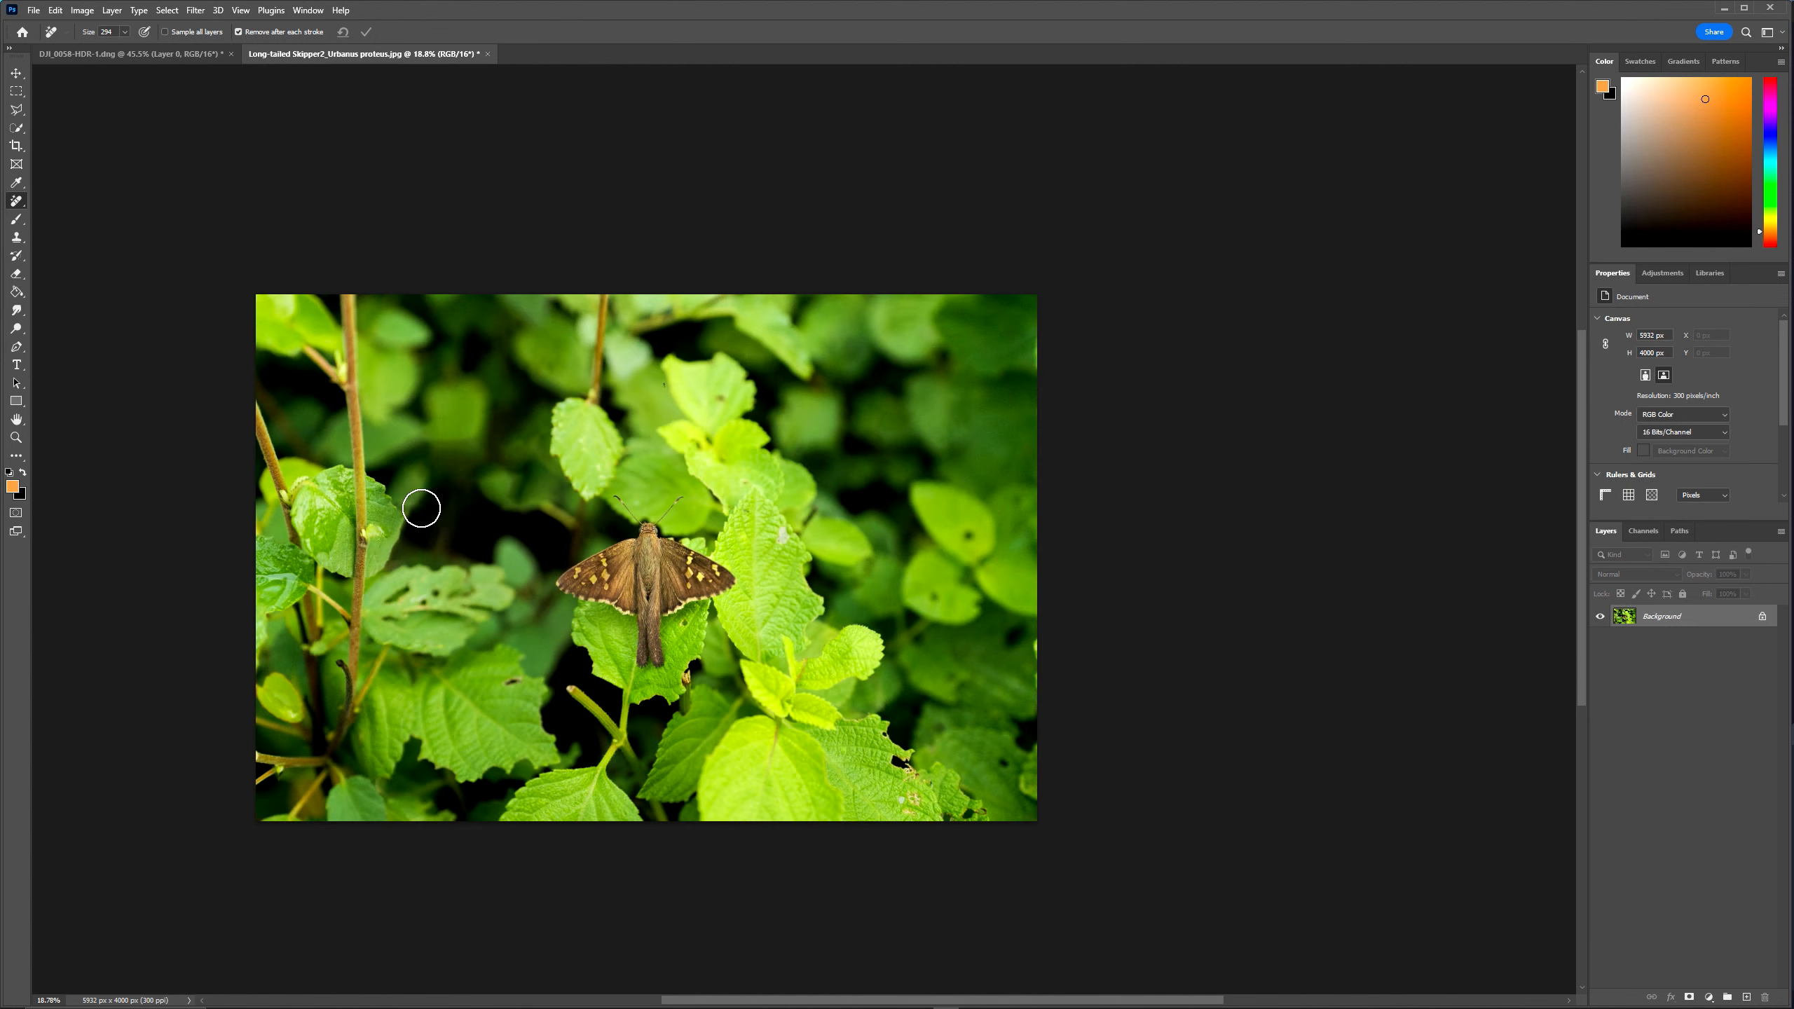
# Reduce the Remove Tool brush to 155 and remove the small pale blemish on the large leaf beside the butterfly.
pyautogui.scroll(2, 431, 537)
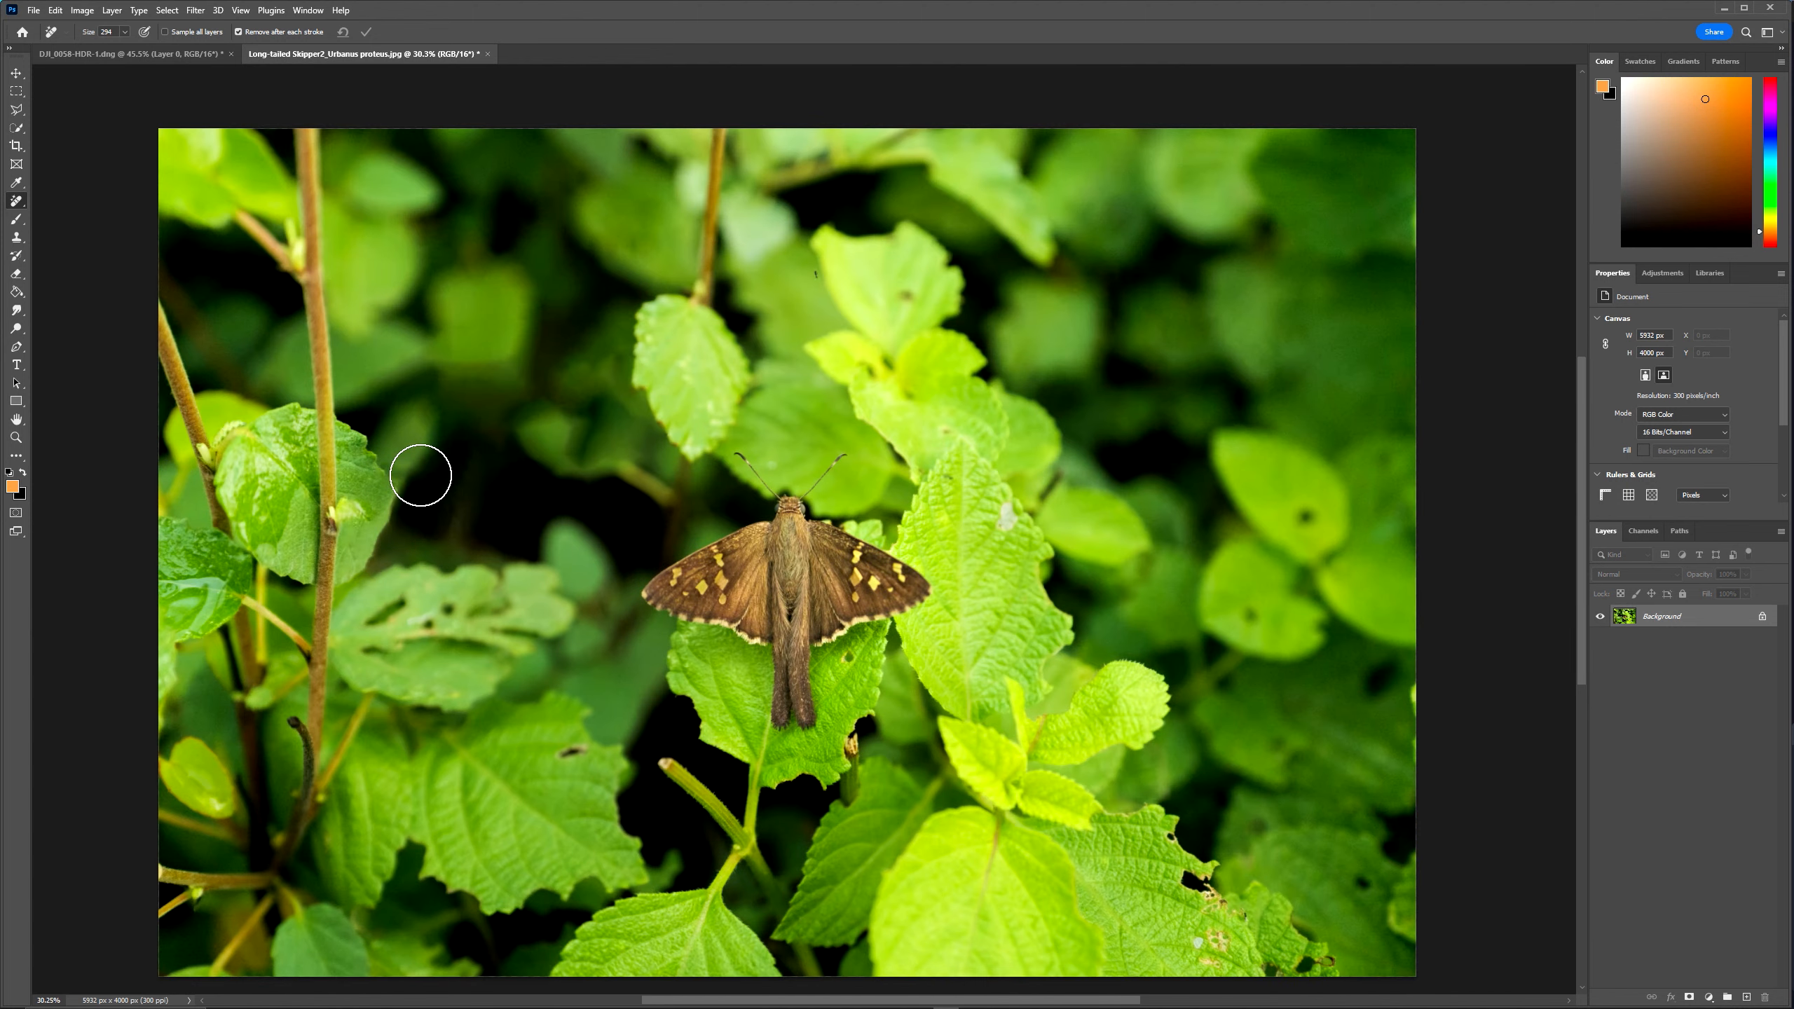
pyautogui.scroll(2, 421, 488)
pyautogui.scroll(-1, 405, 487)
pyautogui.press('[')
pyautogui.press('[')
pyautogui.press('[')
pyautogui.press('[')
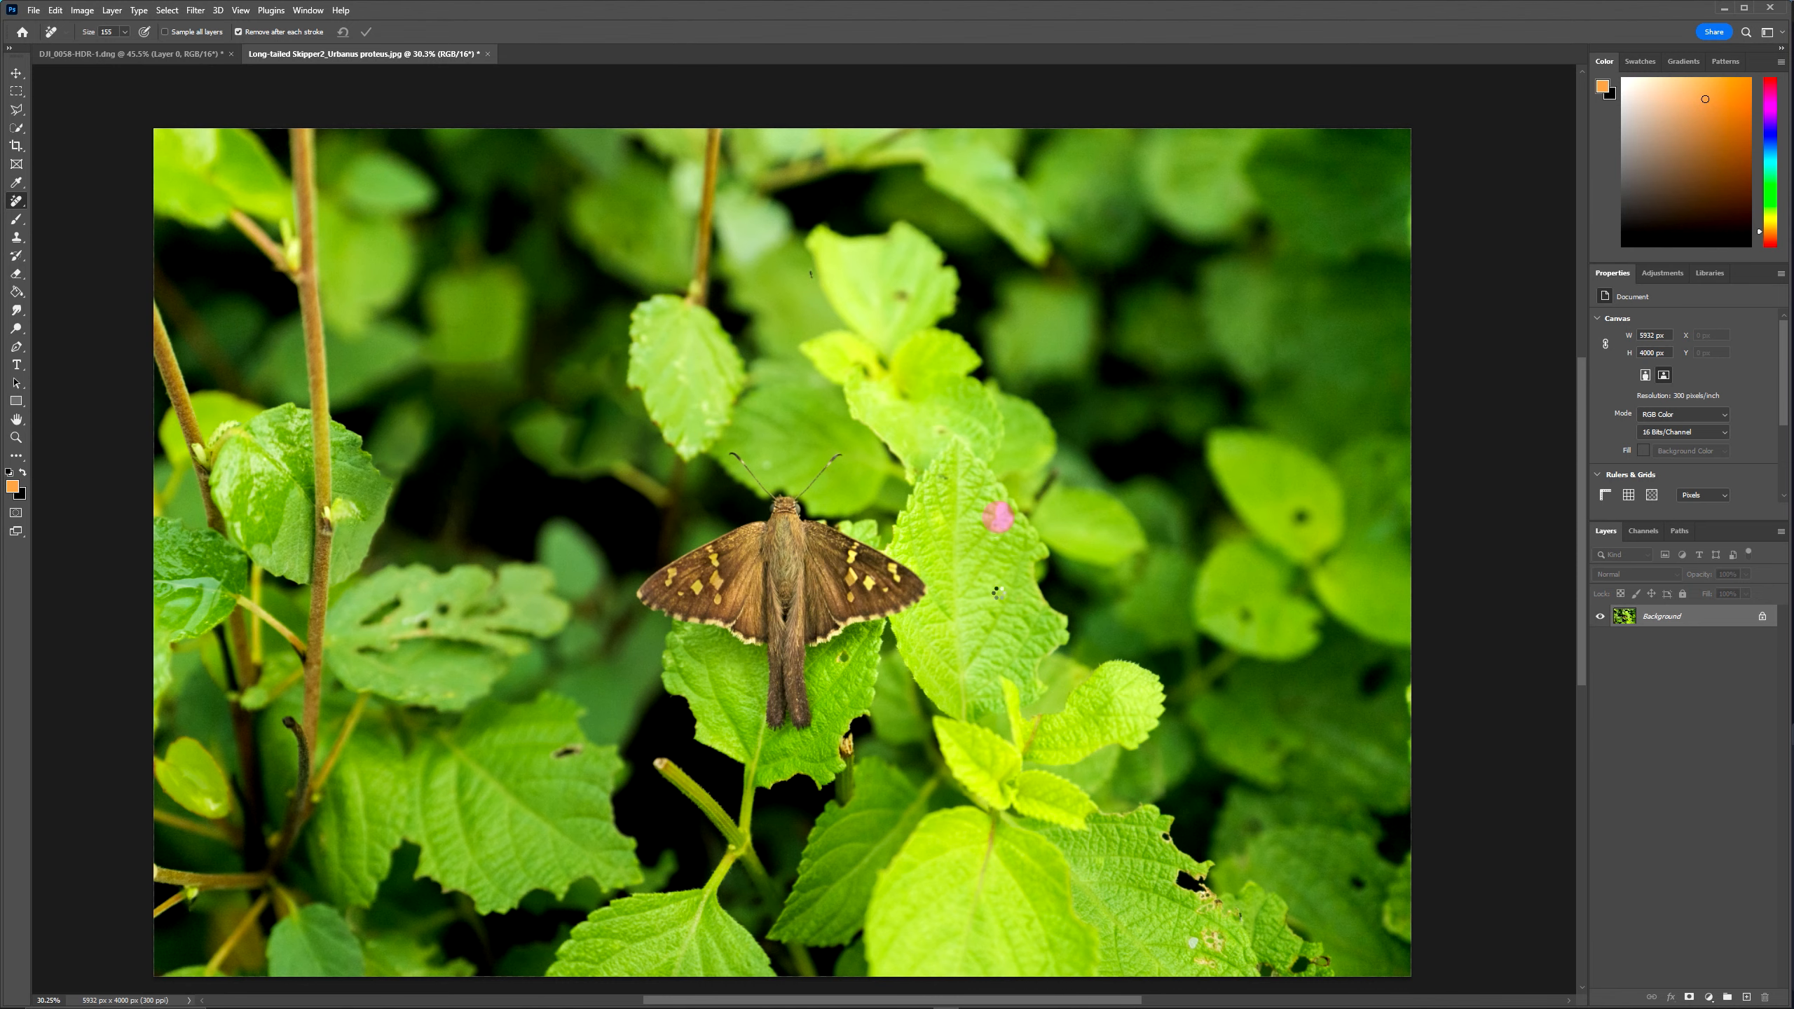
# Close the butterfly photo without saving its changes.
pyautogui.scroll(6, 829, 293)
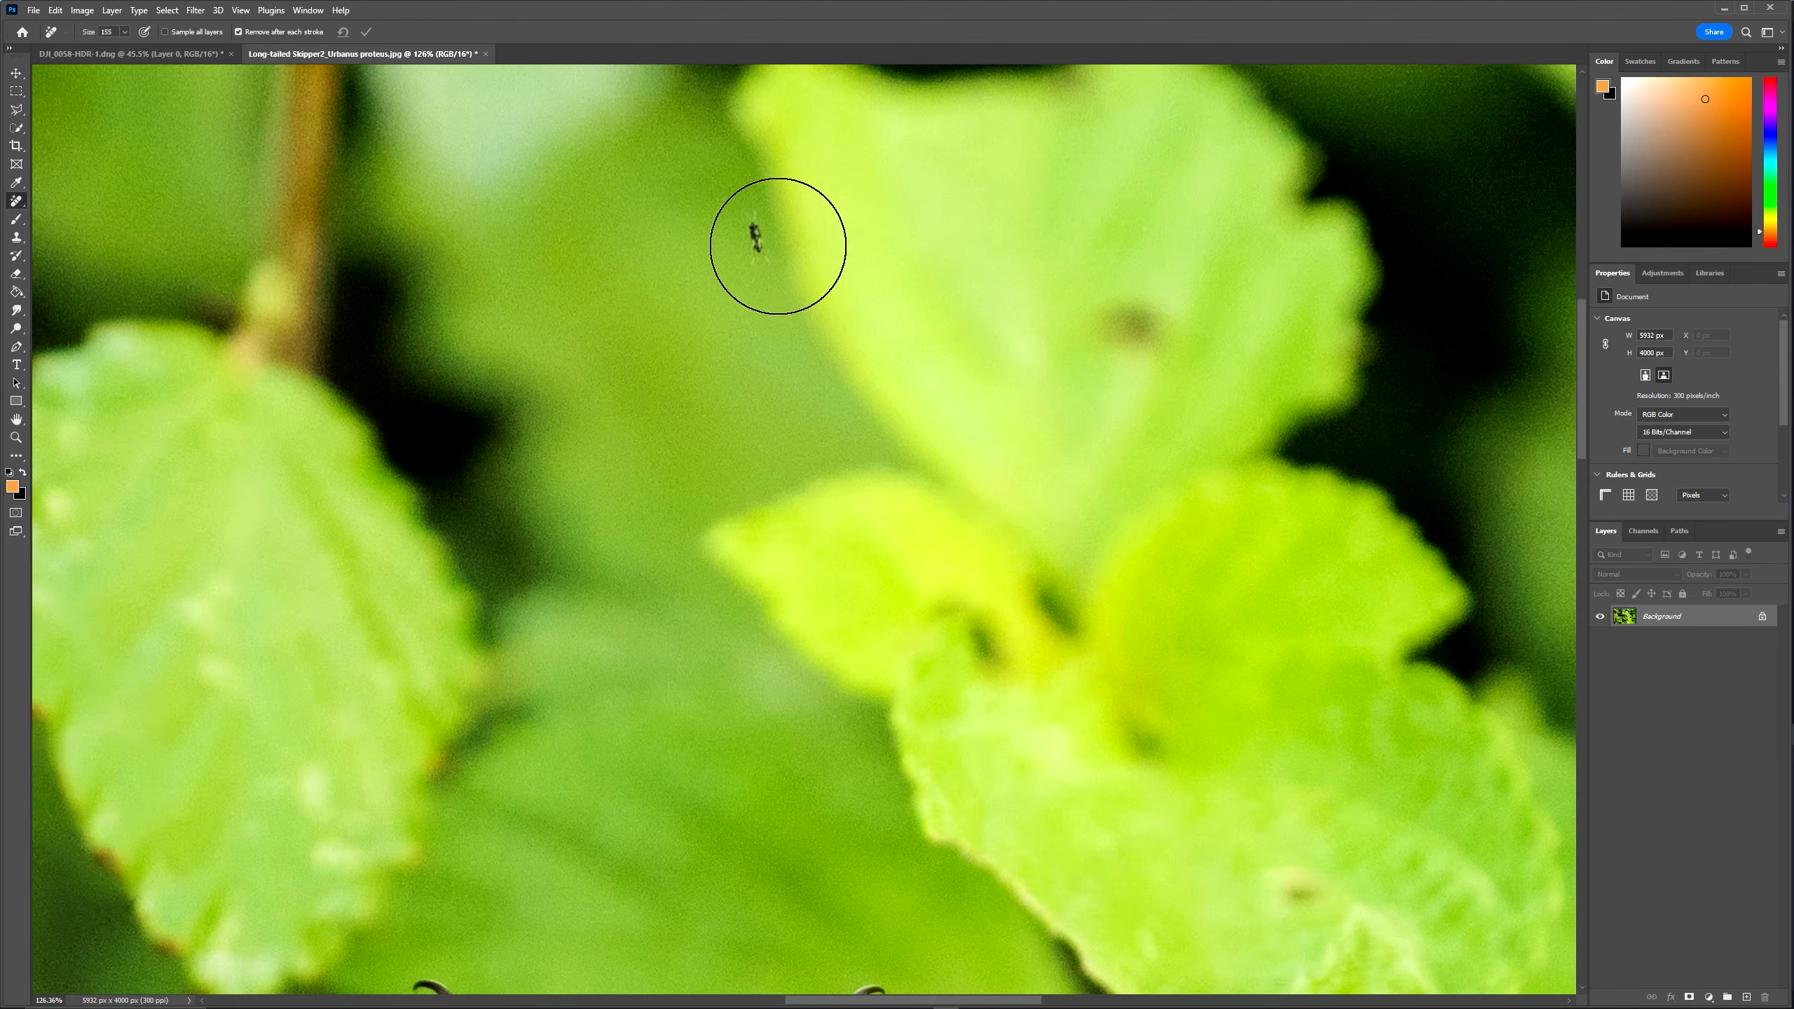
pyautogui.scroll(-3, 928, 440)
pyautogui.scroll(4, 837, 368)
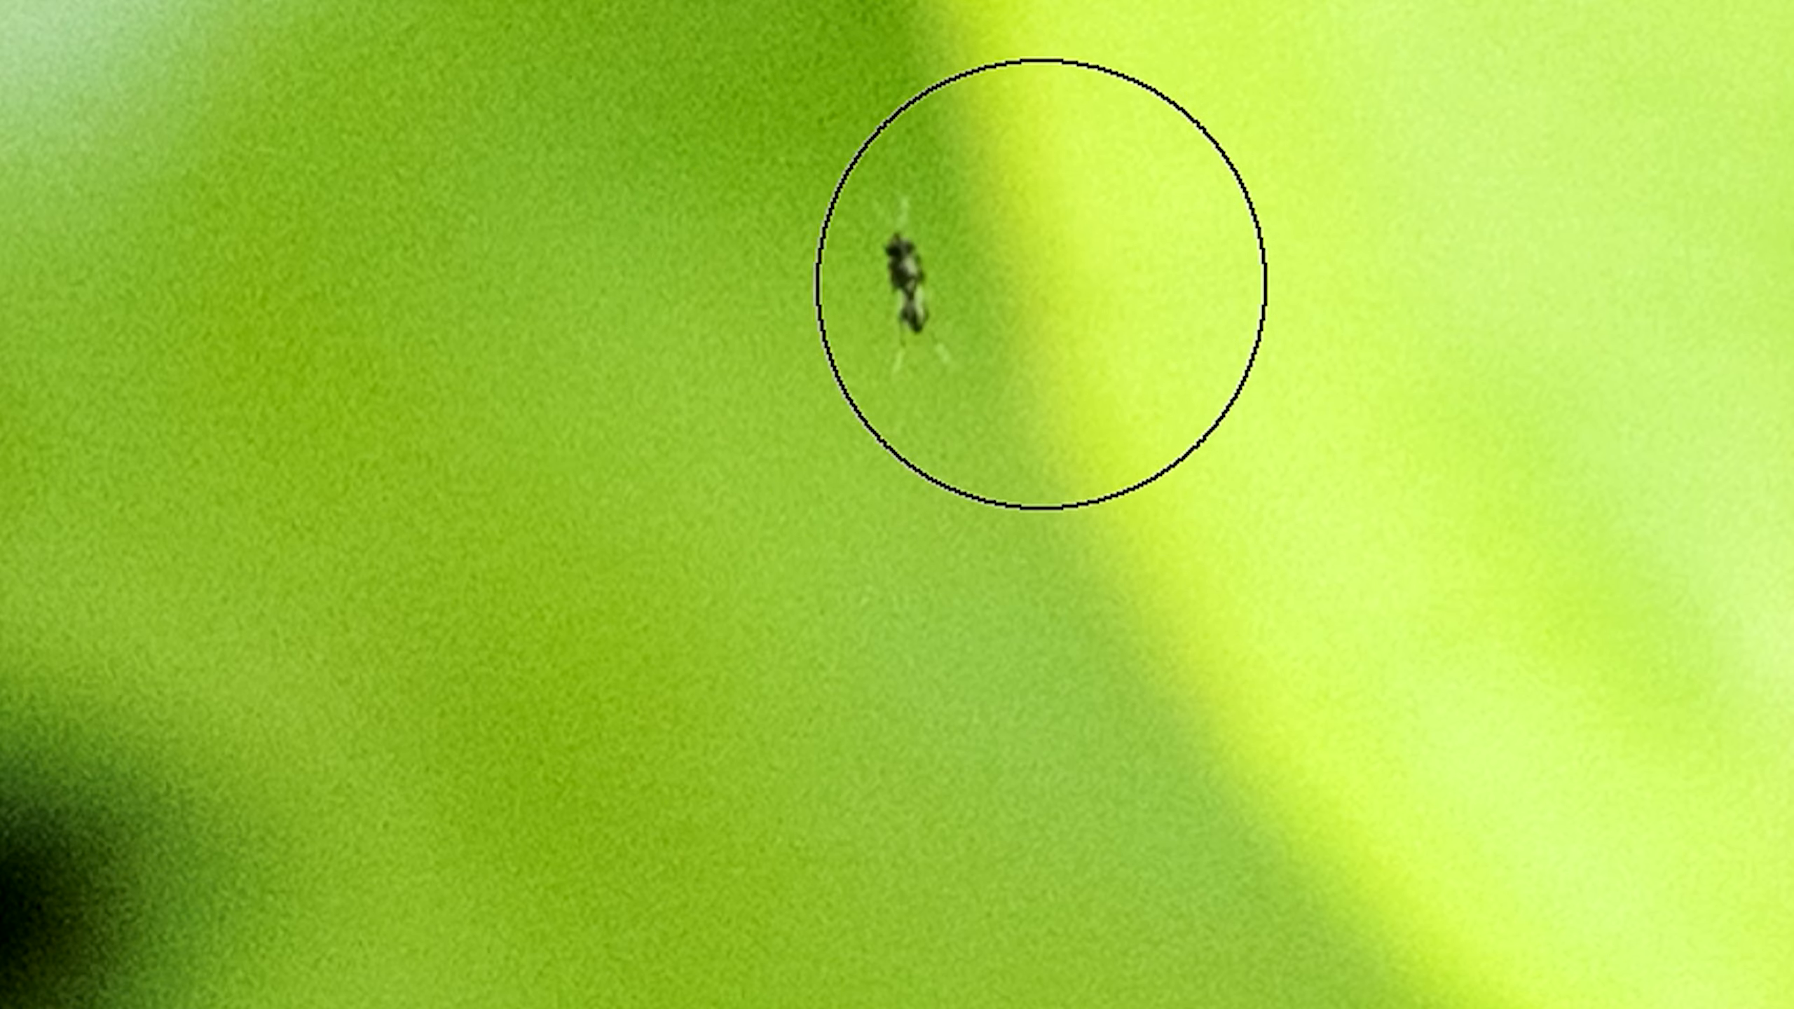
pyautogui.moveTo(843, 270); pyautogui.dragTo(844, 399)
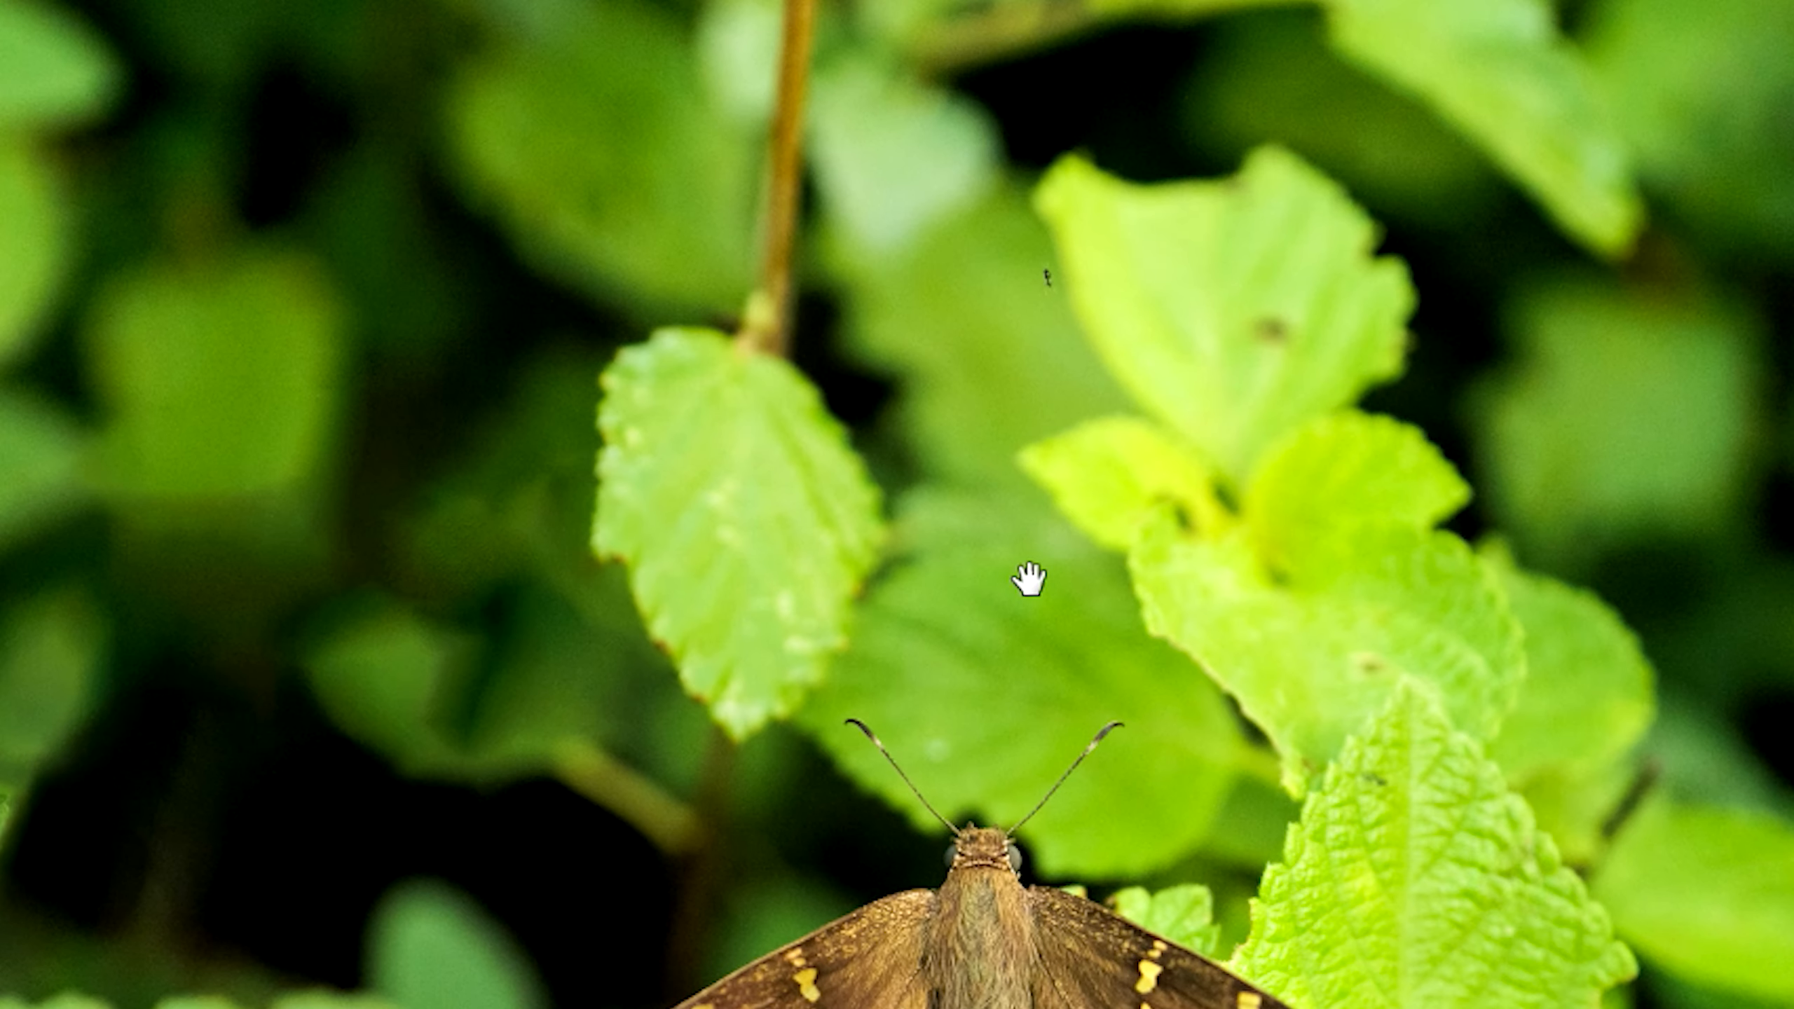
pyautogui.hotkey('ctrl', 'w')
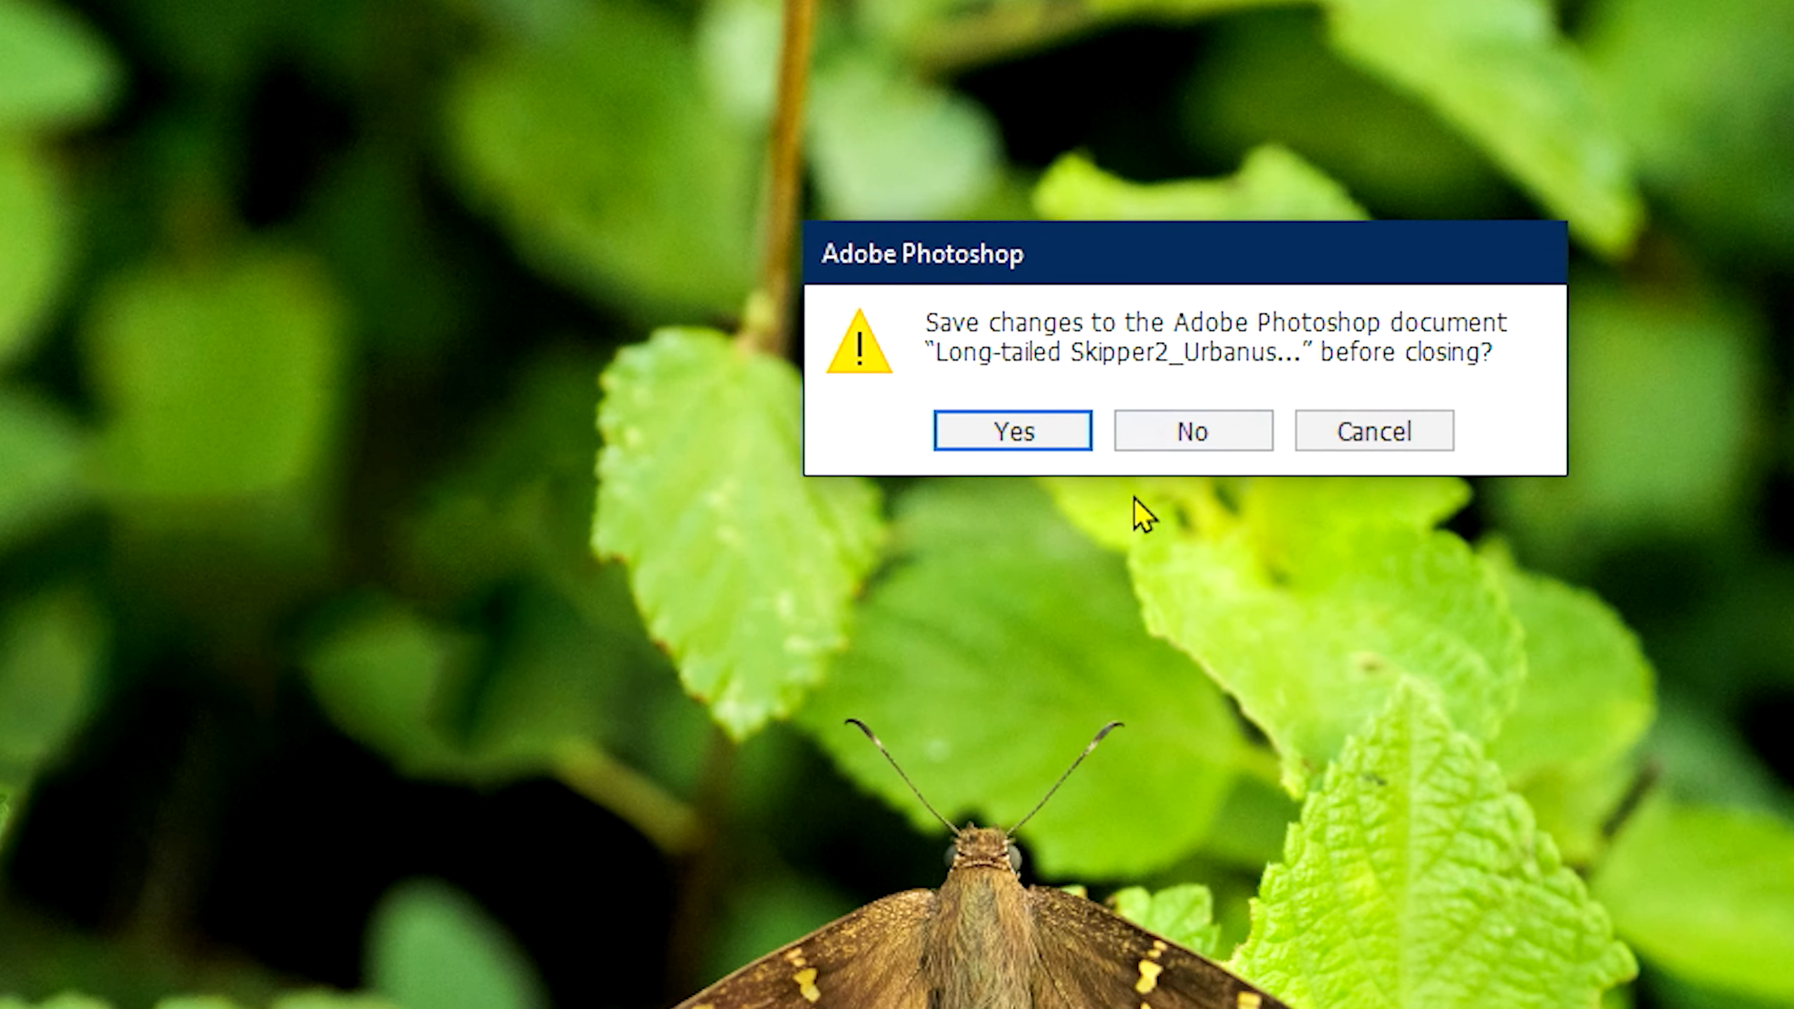
pyautogui.click(1193, 425)
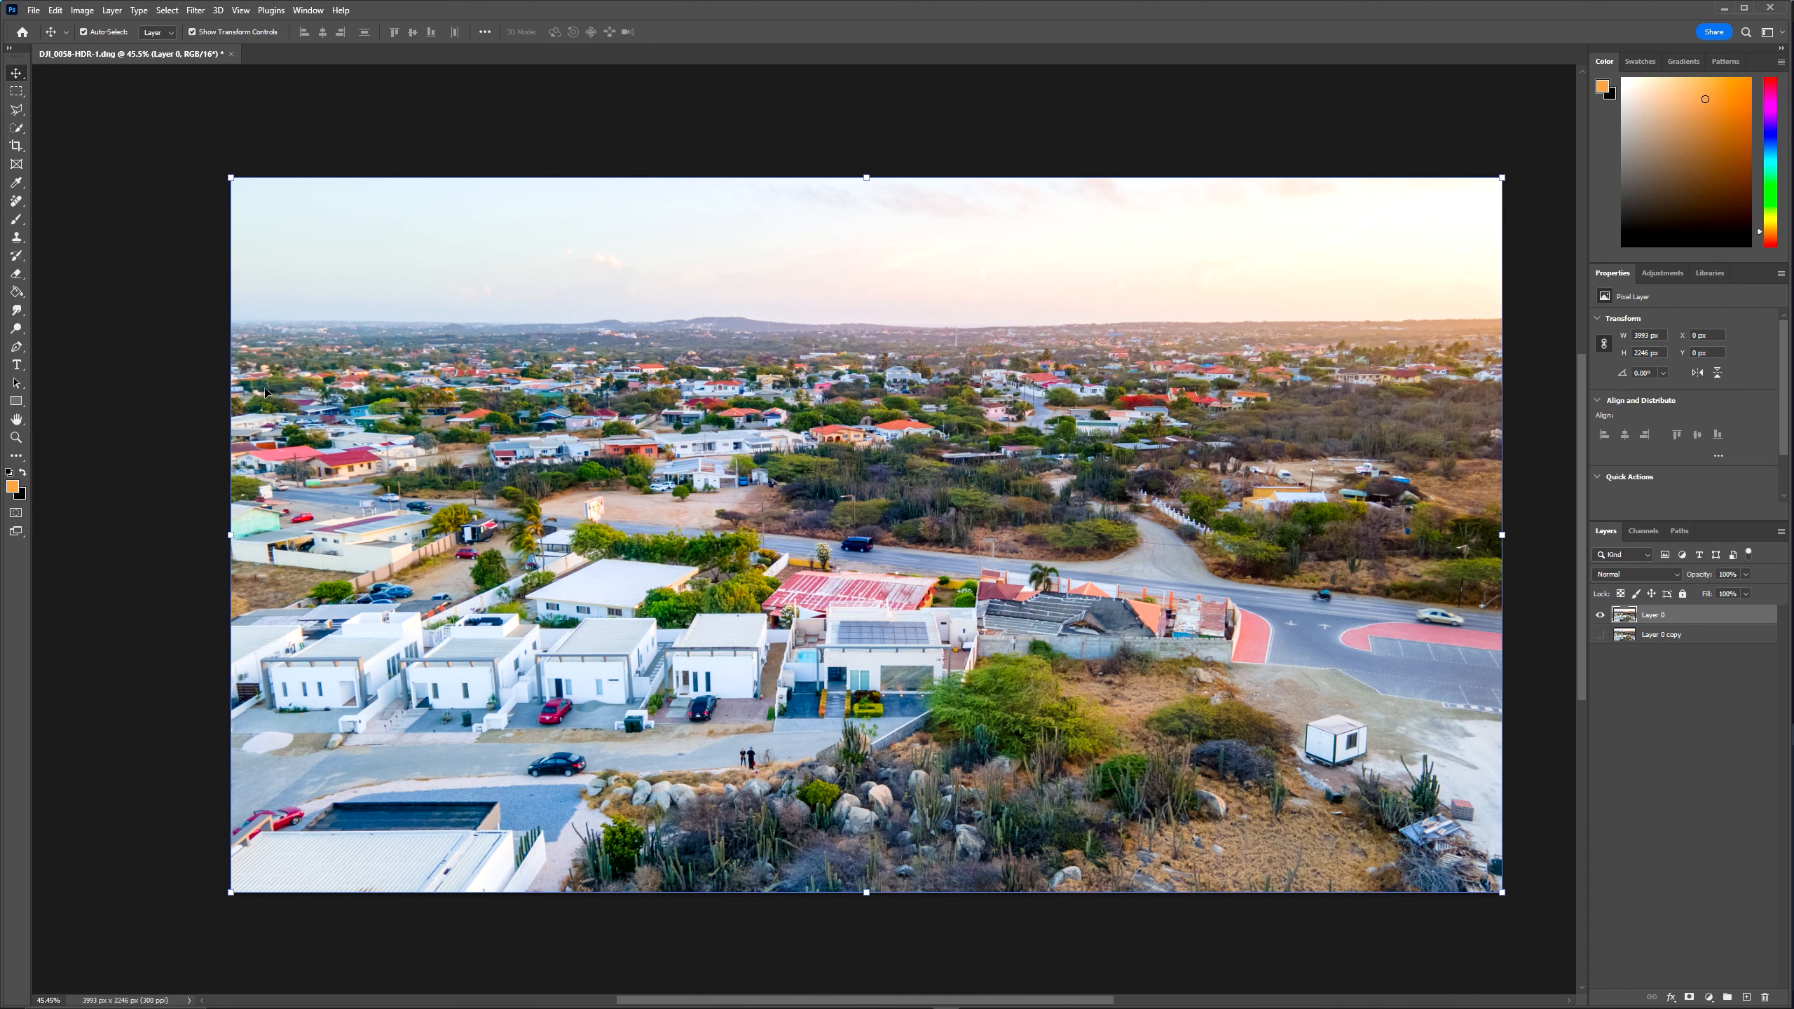
# Add a new empty layer above the aerial photo and set the Remove Tool to sample all layers.
pyautogui.click(16, 201)
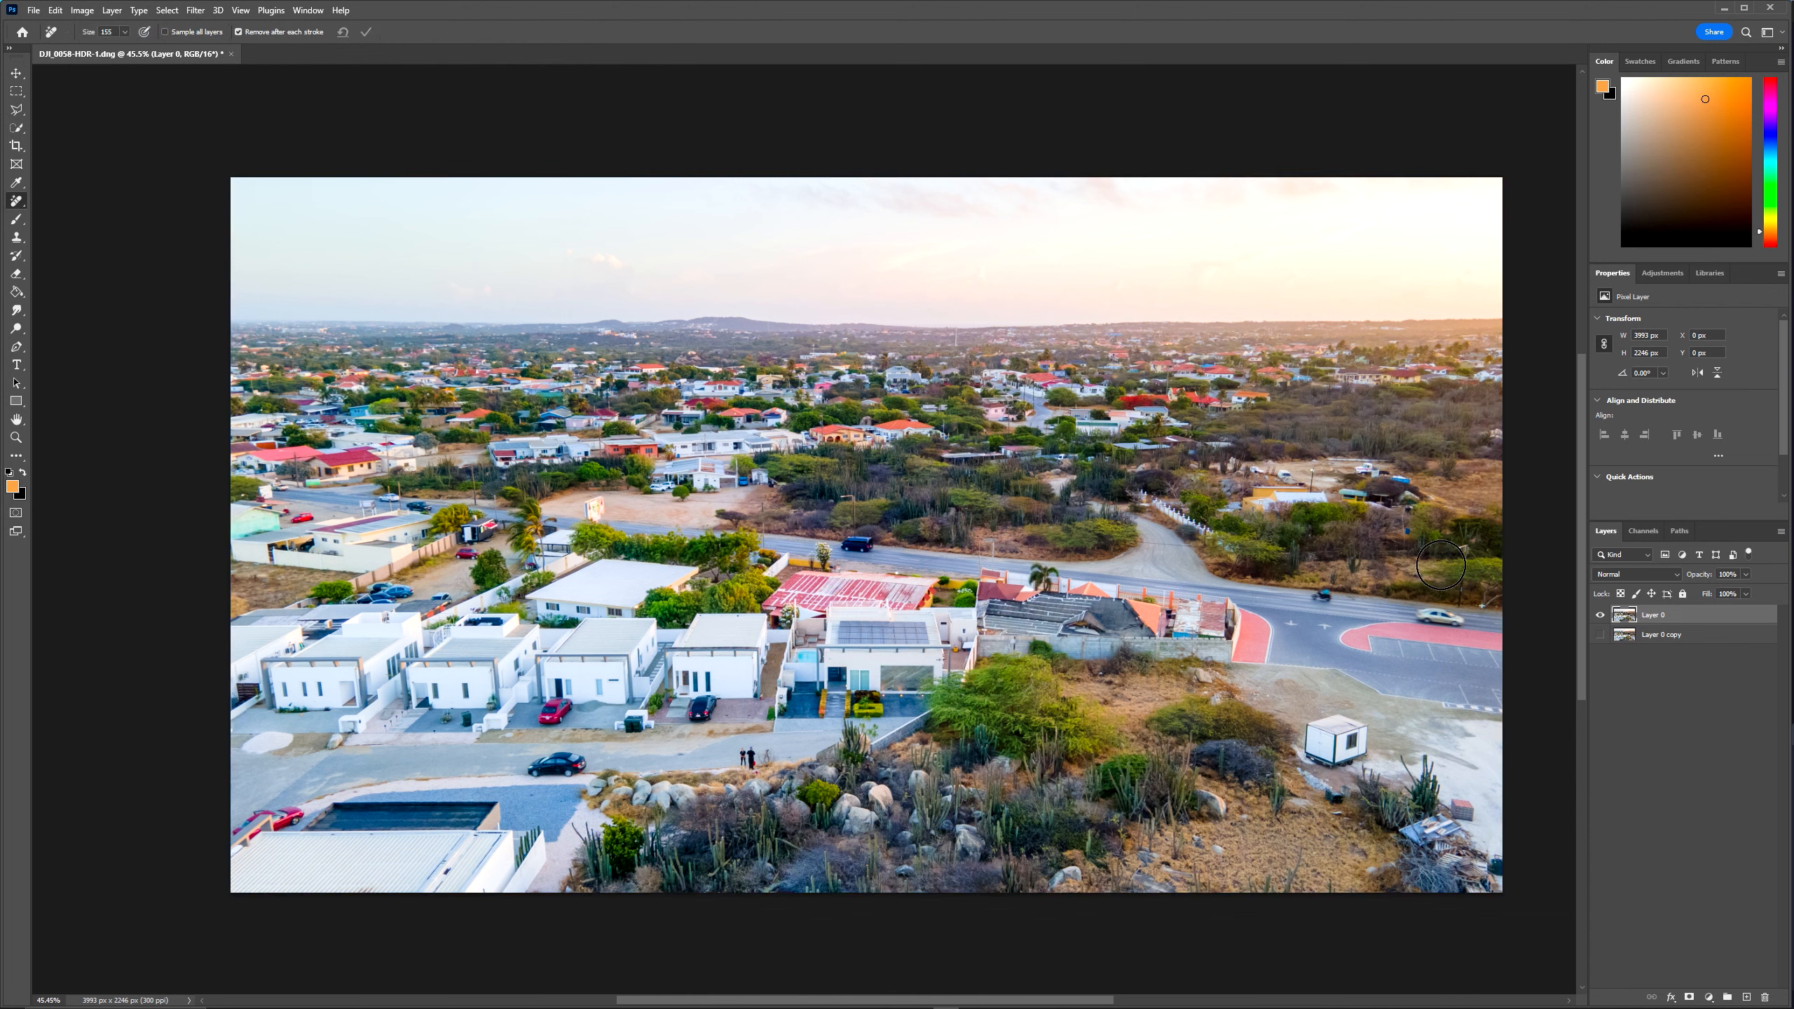
pyautogui.click(1744, 998)
pyautogui.scroll(5, 602, 640)
pyautogui.moveTo(981, 905)
pyautogui.mouseDown()
pyautogui.moveTo(838, 721)
pyautogui.moveTo(733, 689)
pyautogui.mouseUp()
pyautogui.scroll(5, 826, 799)
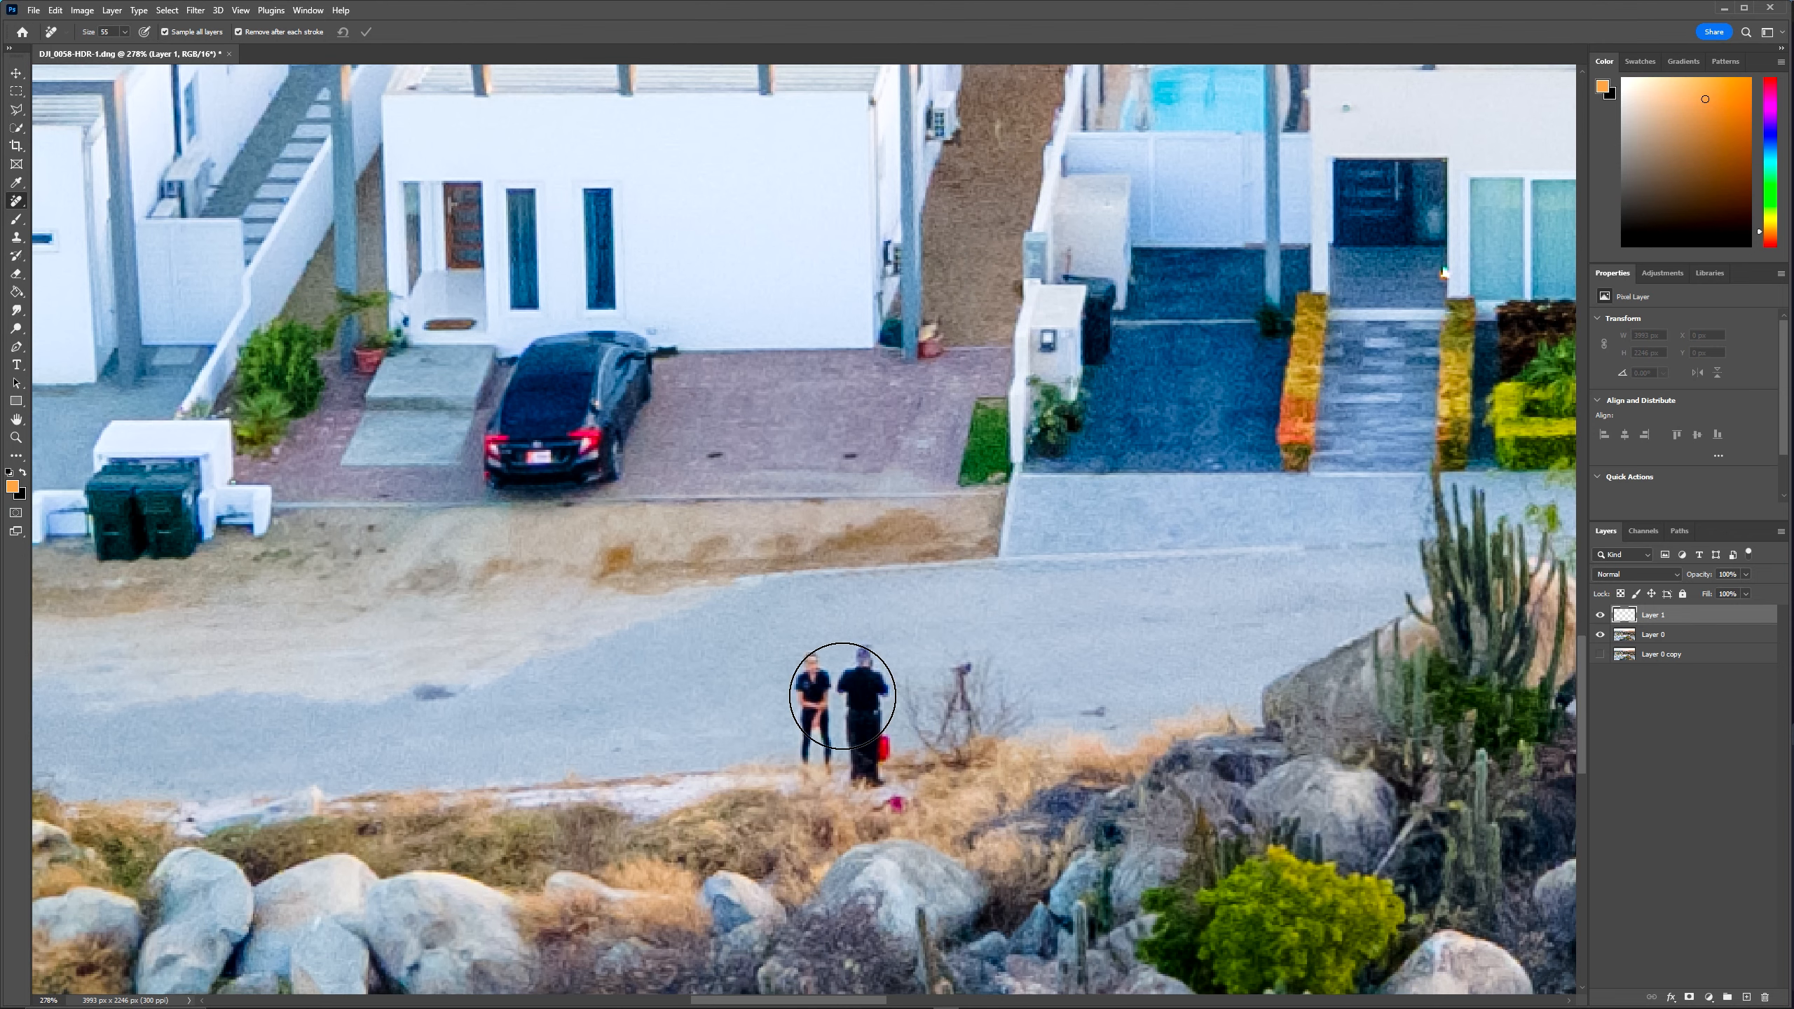
# Remove the two people standing at the roadside with a smaller Remove Tool brush on Layer 1.
pyautogui.press('[')
pyautogui.press('[')
pyautogui.press('[')
pyautogui.press('[')
pyautogui.press('[')
pyautogui.scroll(4, 819, 675)
pyautogui.moveTo(817, 673)
pyautogui.mouseDown()
pyautogui.moveTo(811, 799)
pyautogui.moveTo(833, 772)
pyautogui.moveTo(858, 815)
pyautogui.moveTo(879, 801)
pyautogui.moveTo(889, 689)
pyautogui.mouseUp()
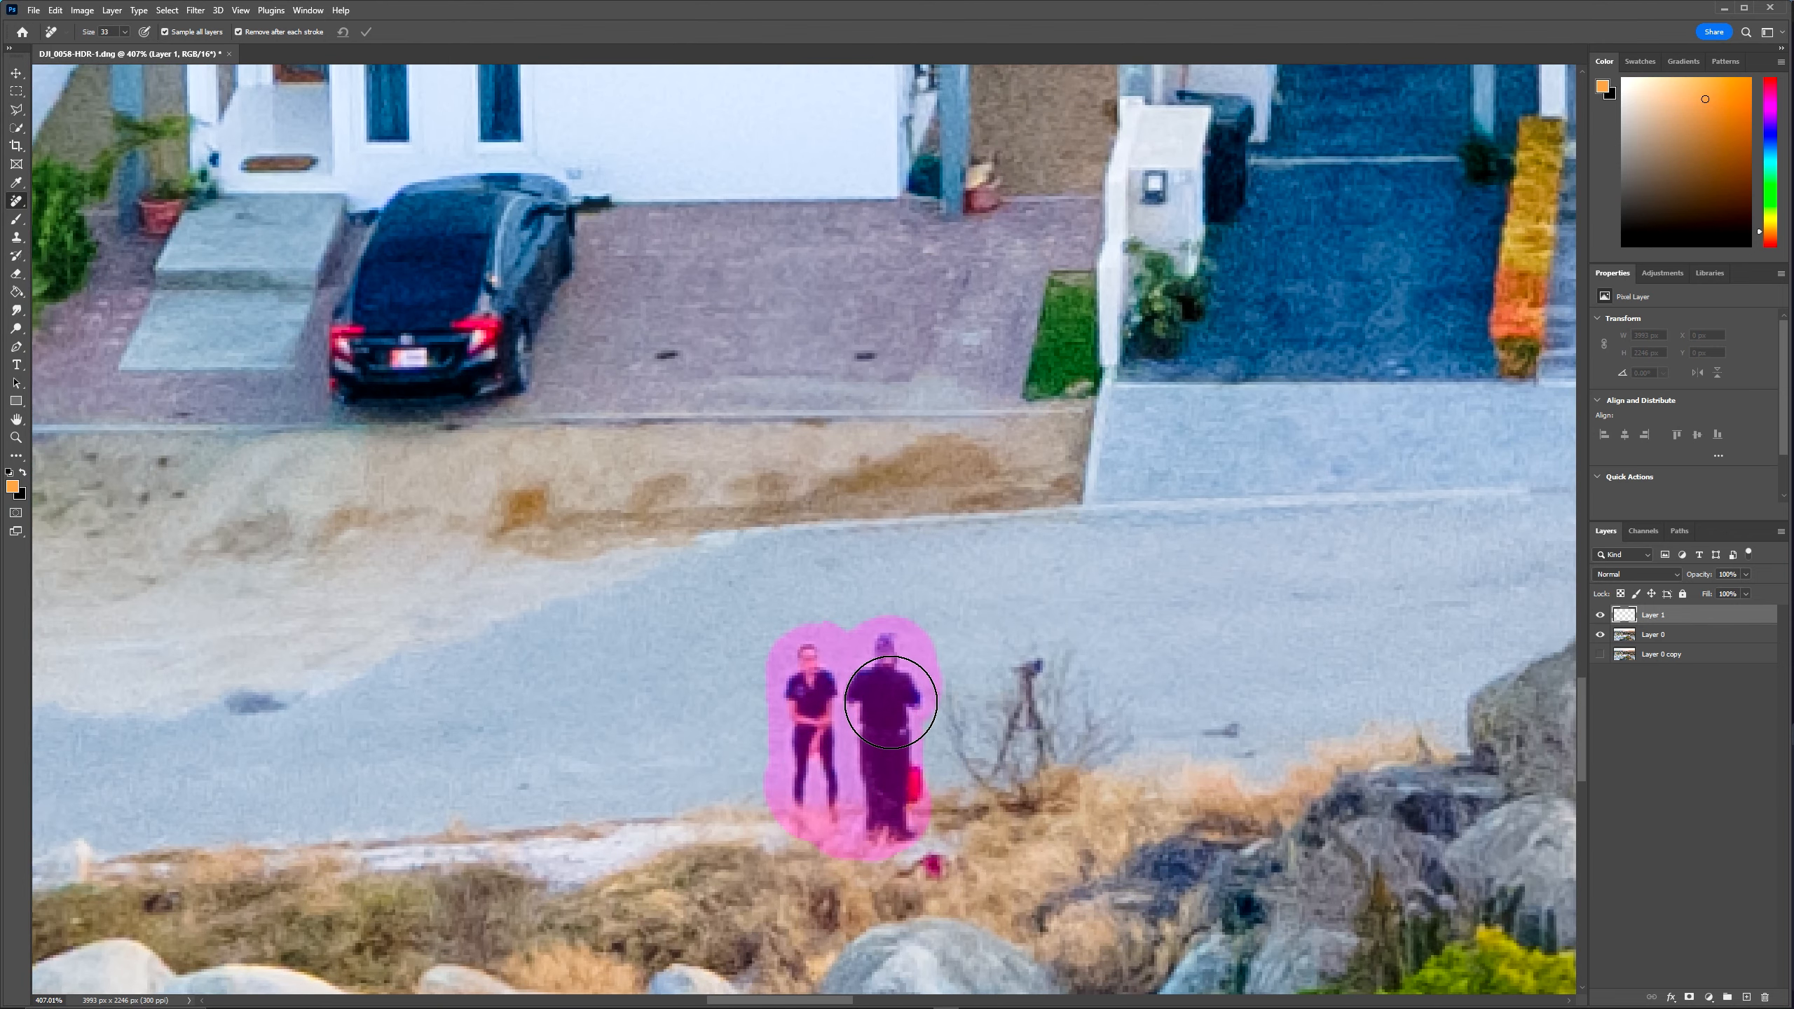
# Clean up the leftover marks where the people stood and the pink object in the dry grass, using brush size 22.
pyautogui.press('[')
pyautogui.press('[')
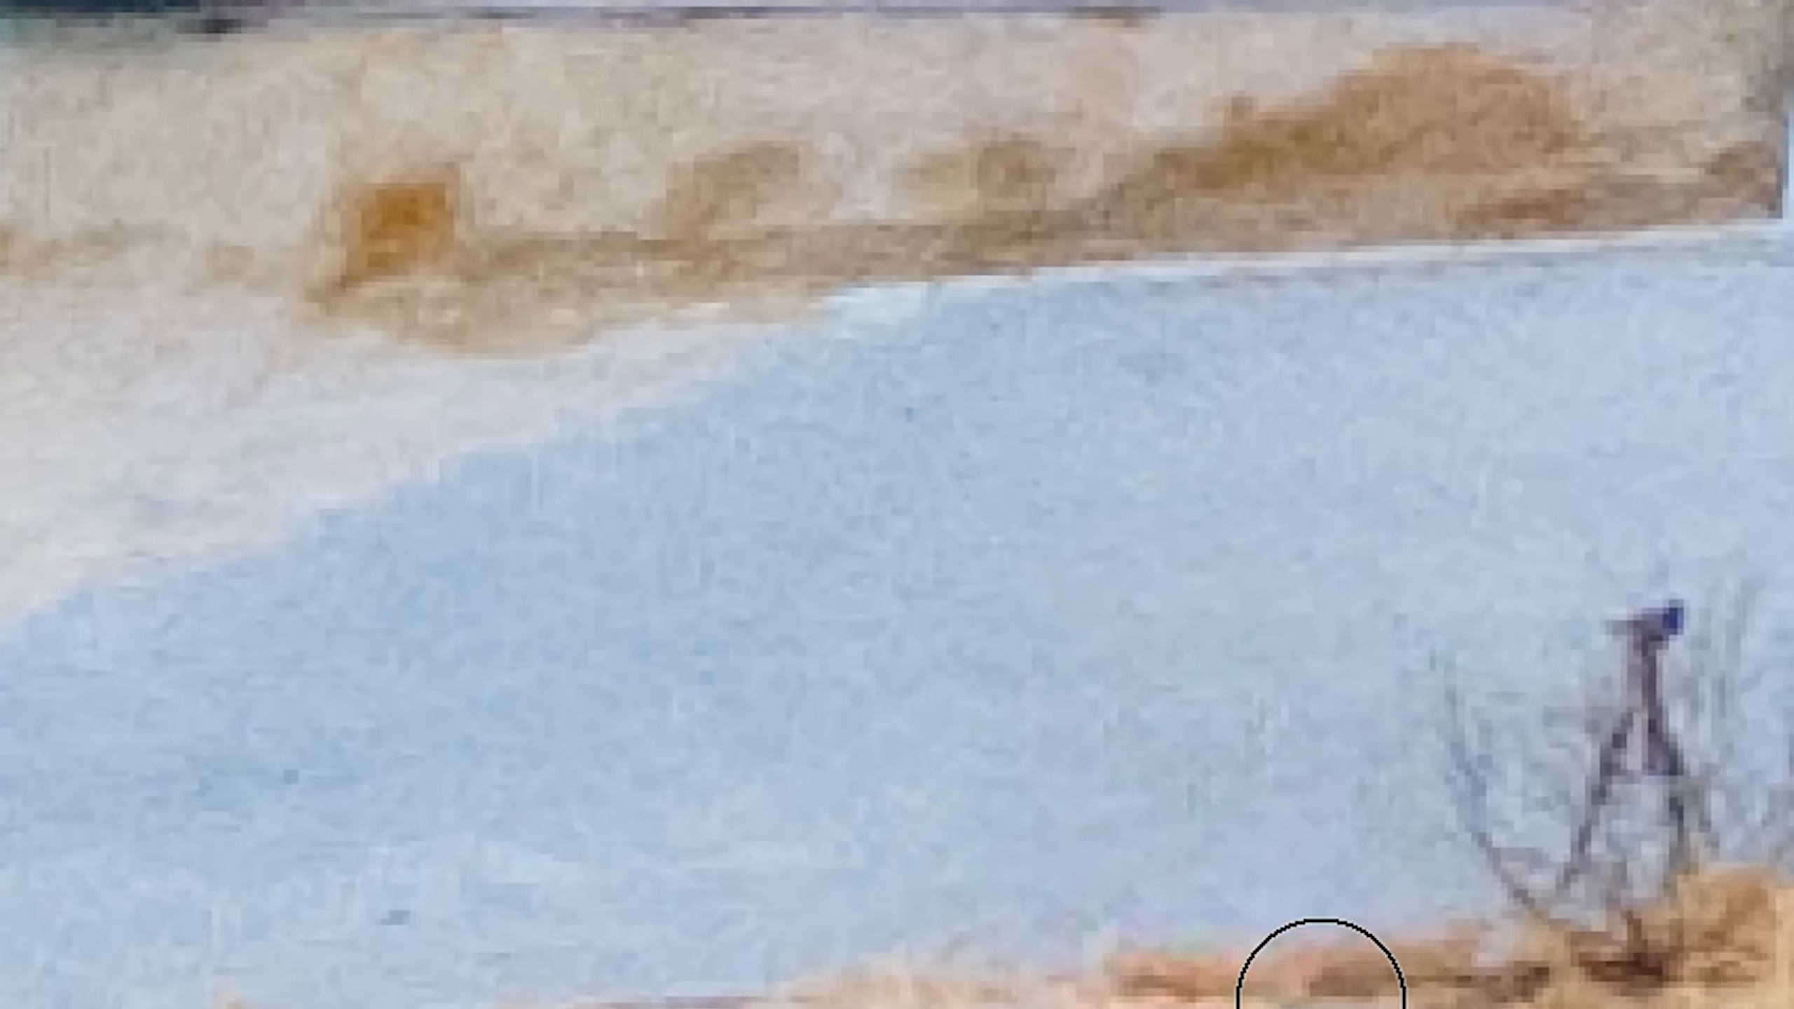
pyautogui.scroll(3, 1321, 1003)
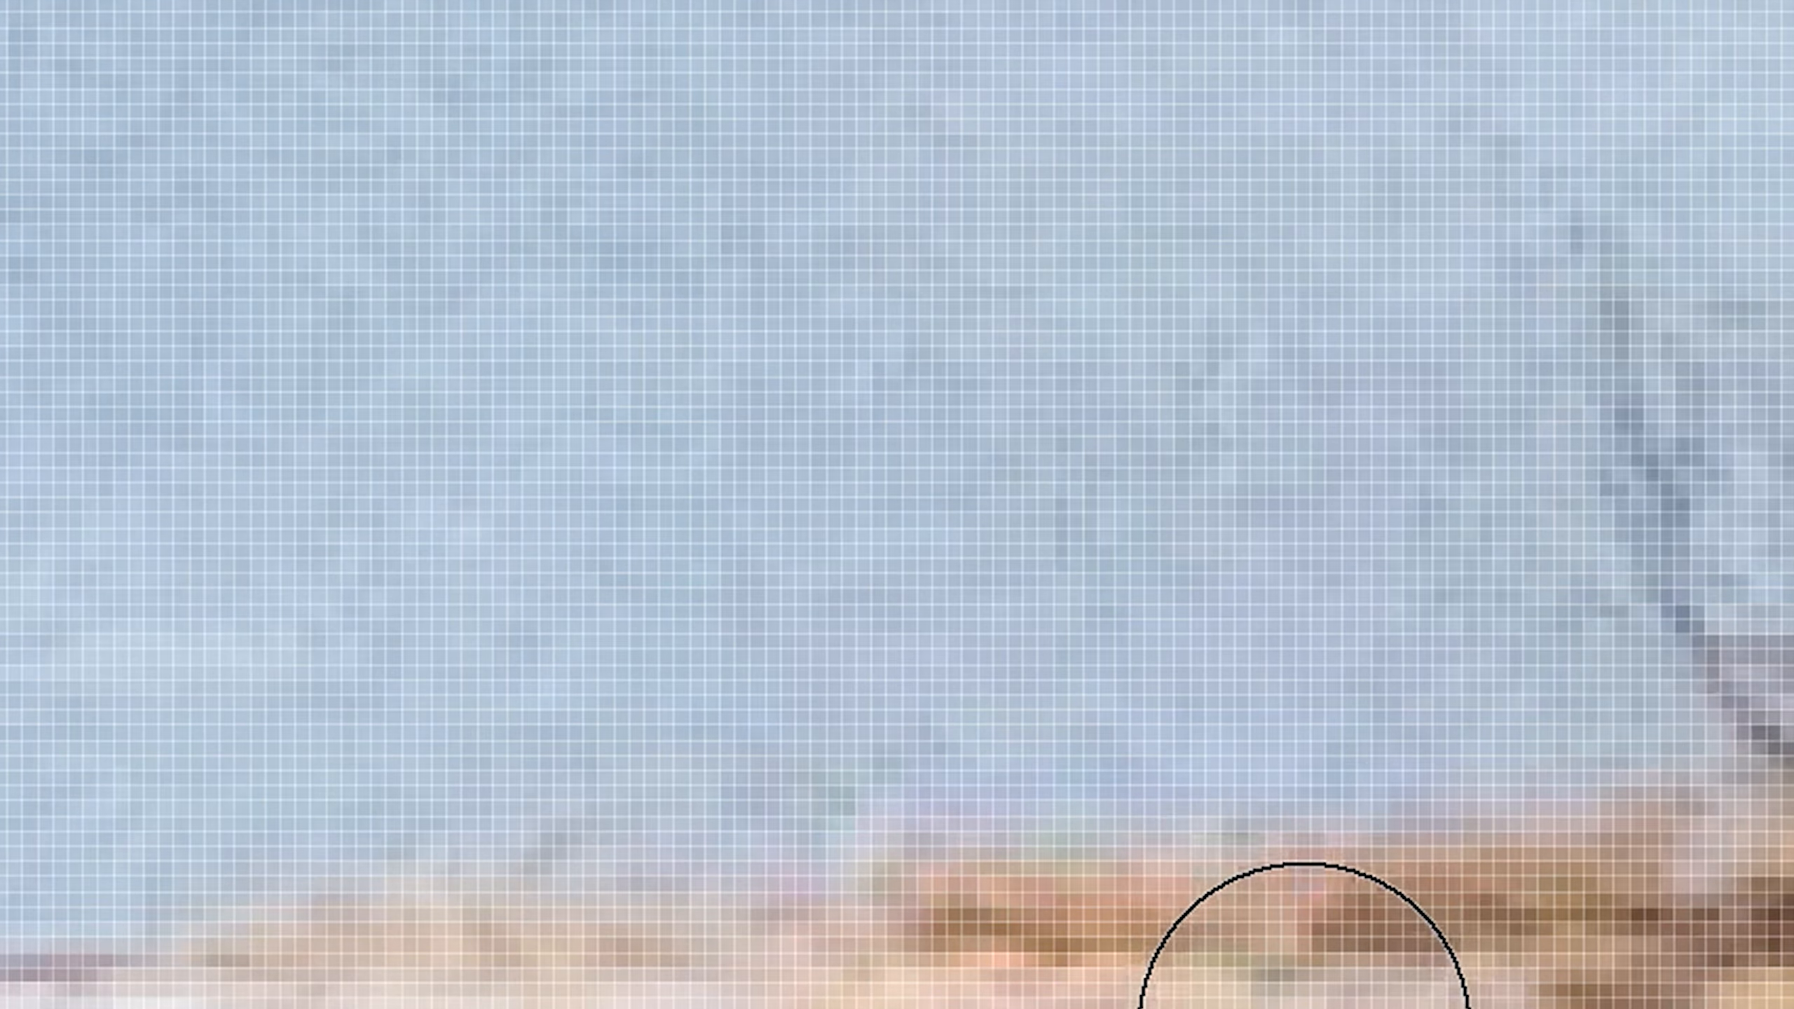
pyautogui.scroll(-3, 1305, 745)
pyautogui.moveTo(1275, 579); pyautogui.dragTo(1275, 579)
pyautogui.click(1206, 640)
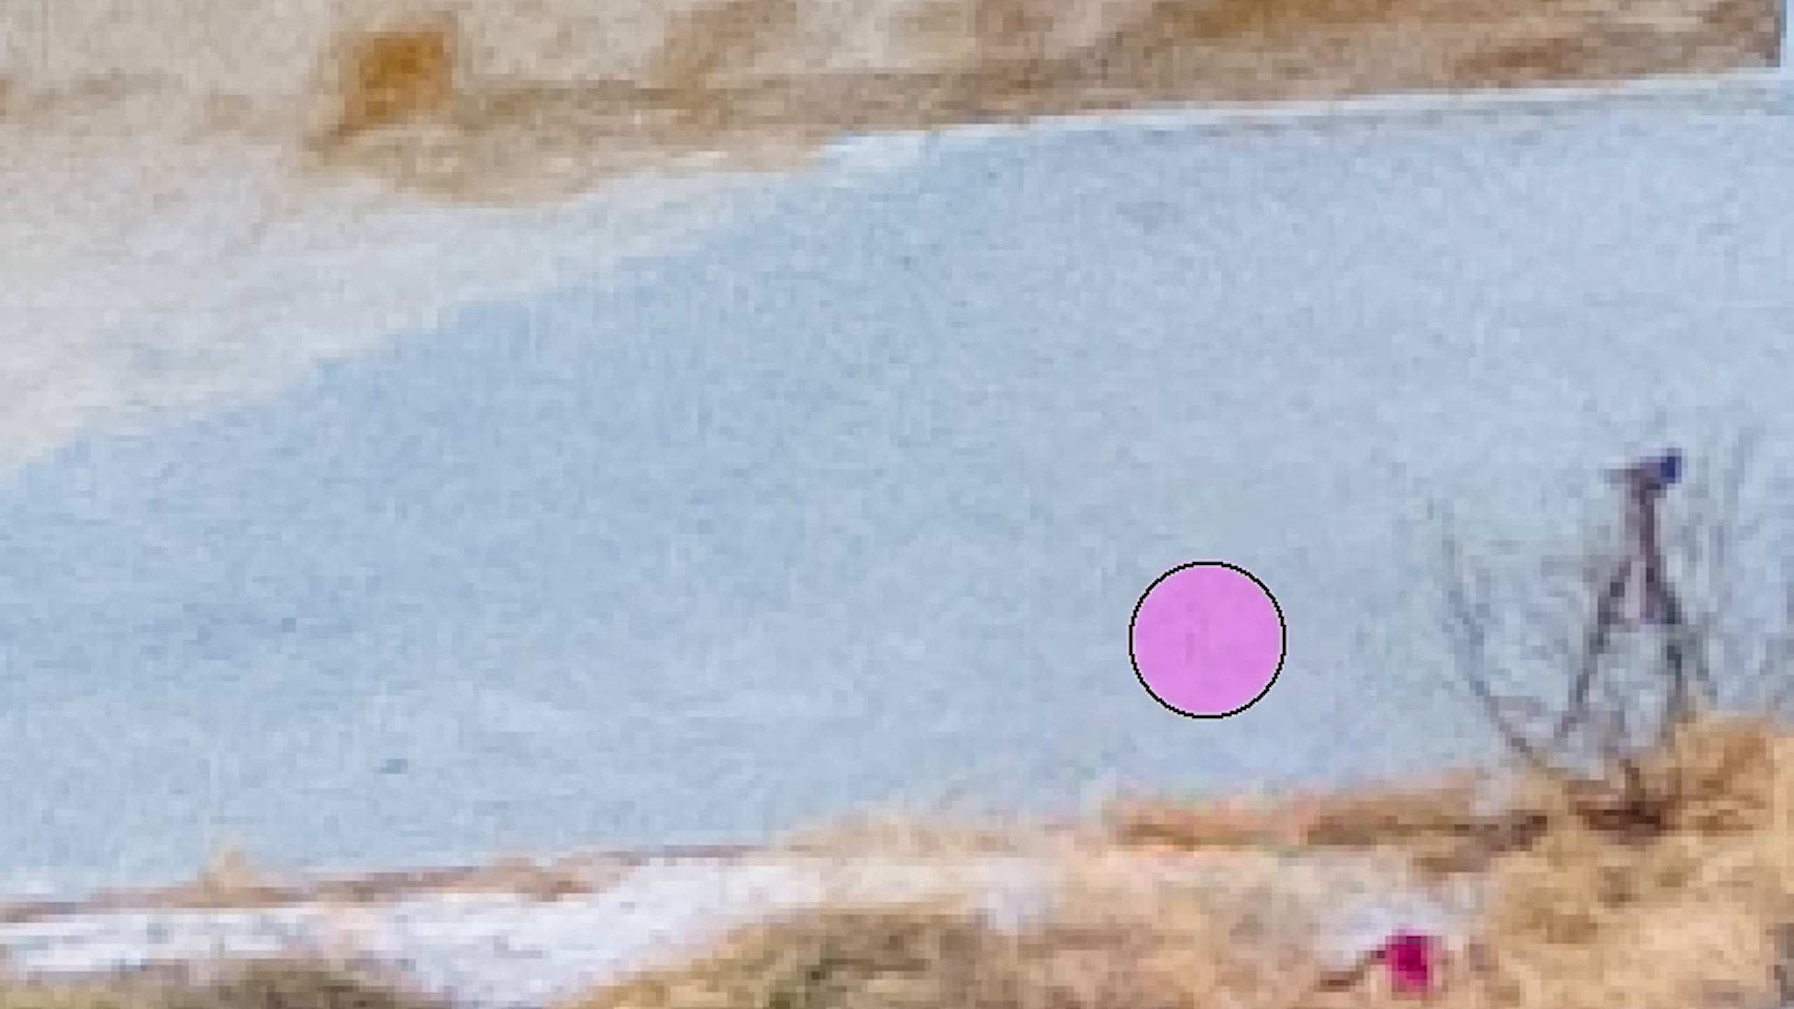
pyautogui.click(1124, 564)
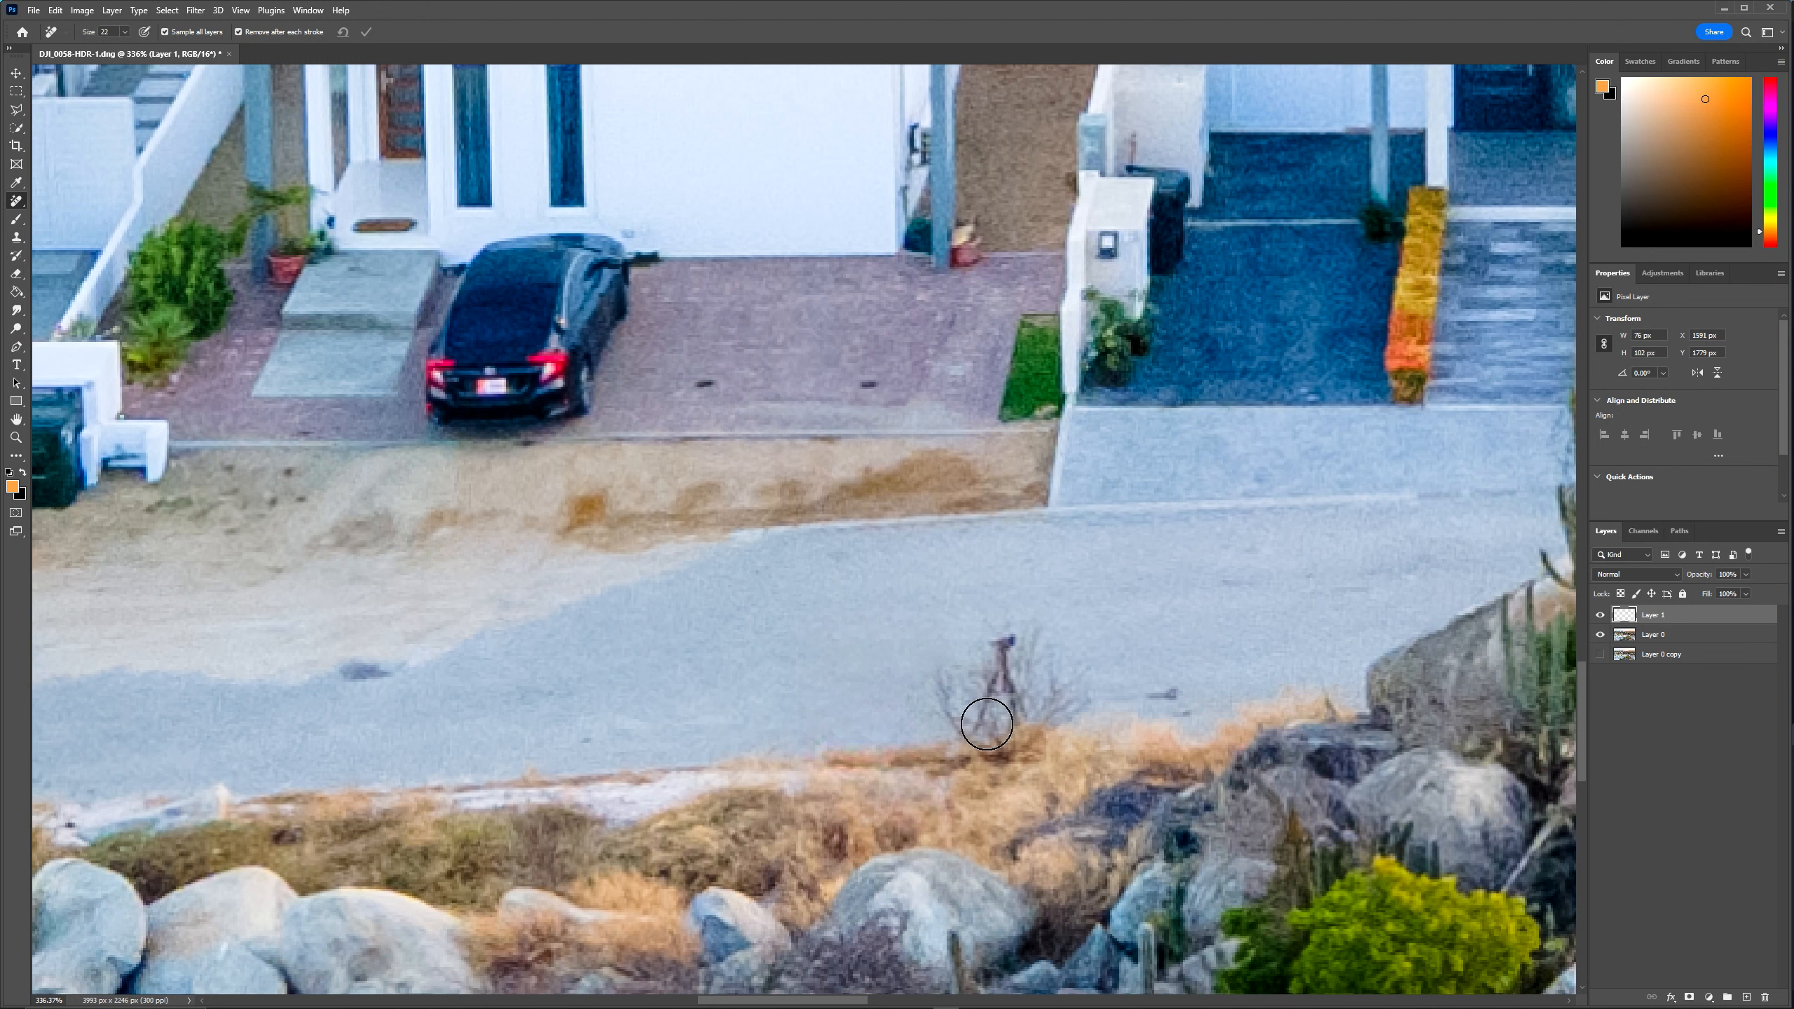
# Trace the tripod in front of the bare bush with a finer Remove Tool brush to remove it.
pyautogui.scroll(3, 993, 700)
pyautogui.keyDown('alt'); pyautogui.rightClick(997, 706); pyautogui.keyUp('alt')
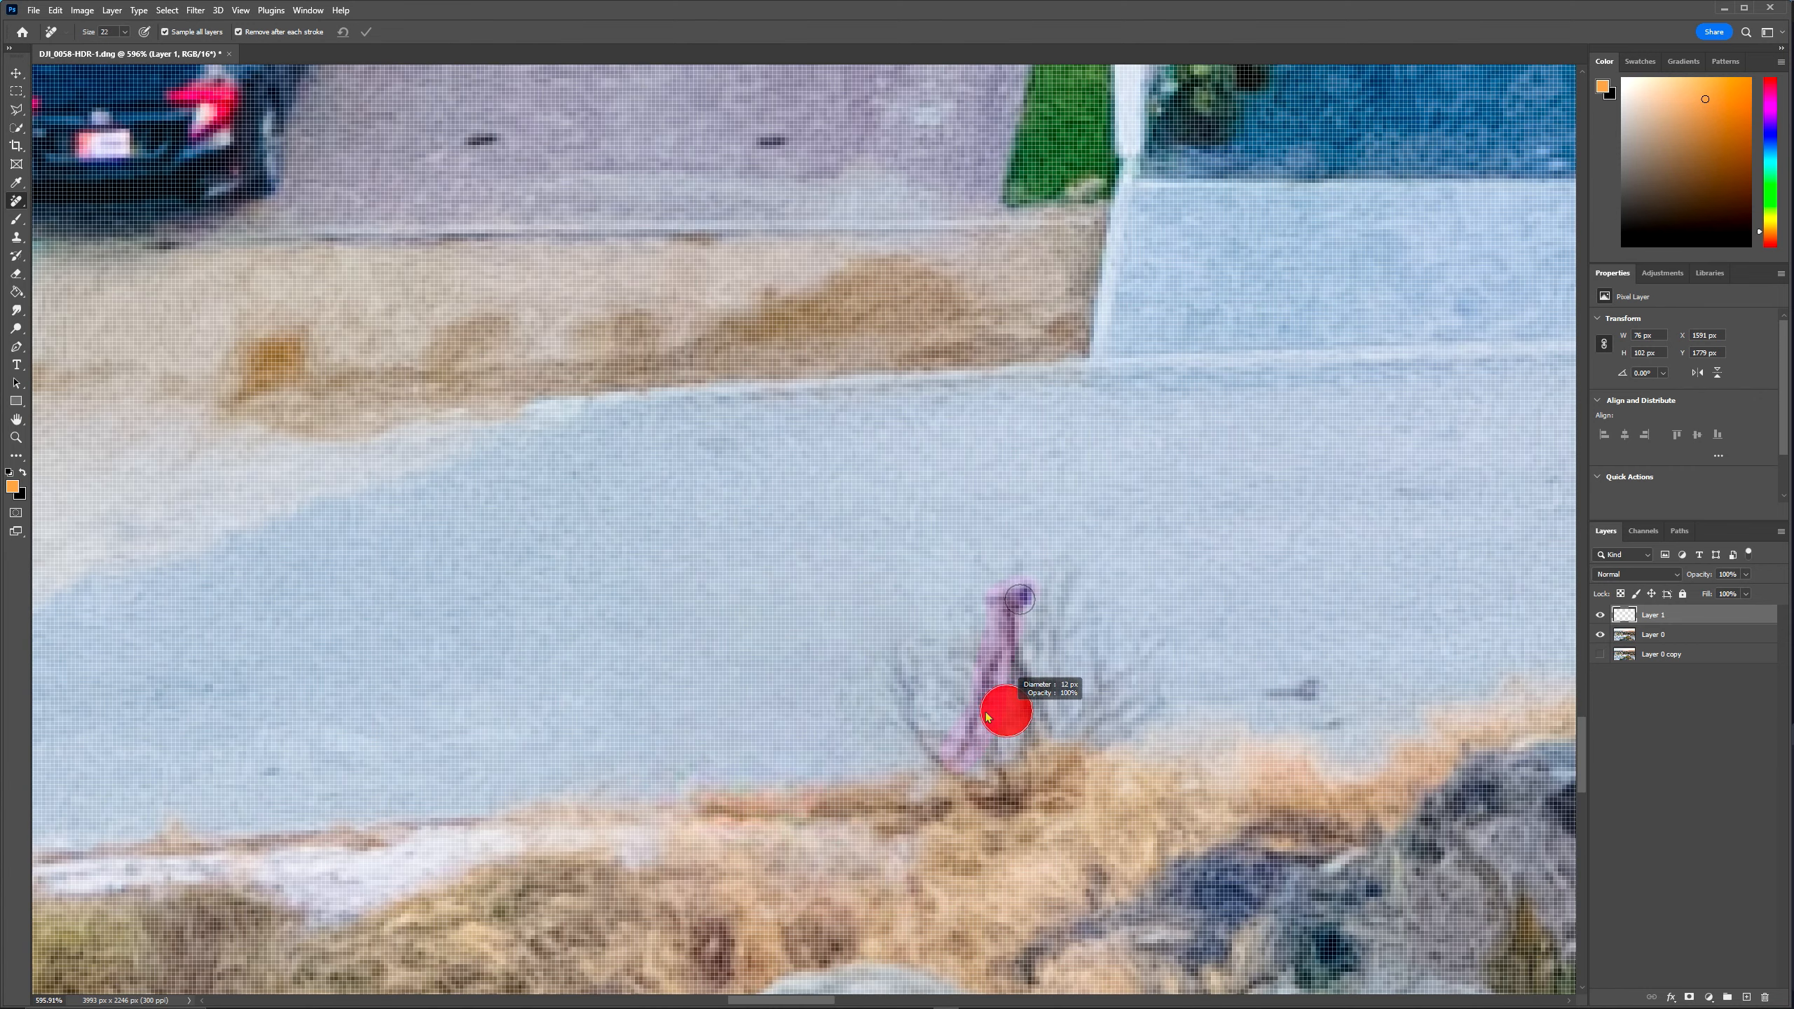
pyautogui.moveTo(1020, 599); pyautogui.dragTo(1044, 719)
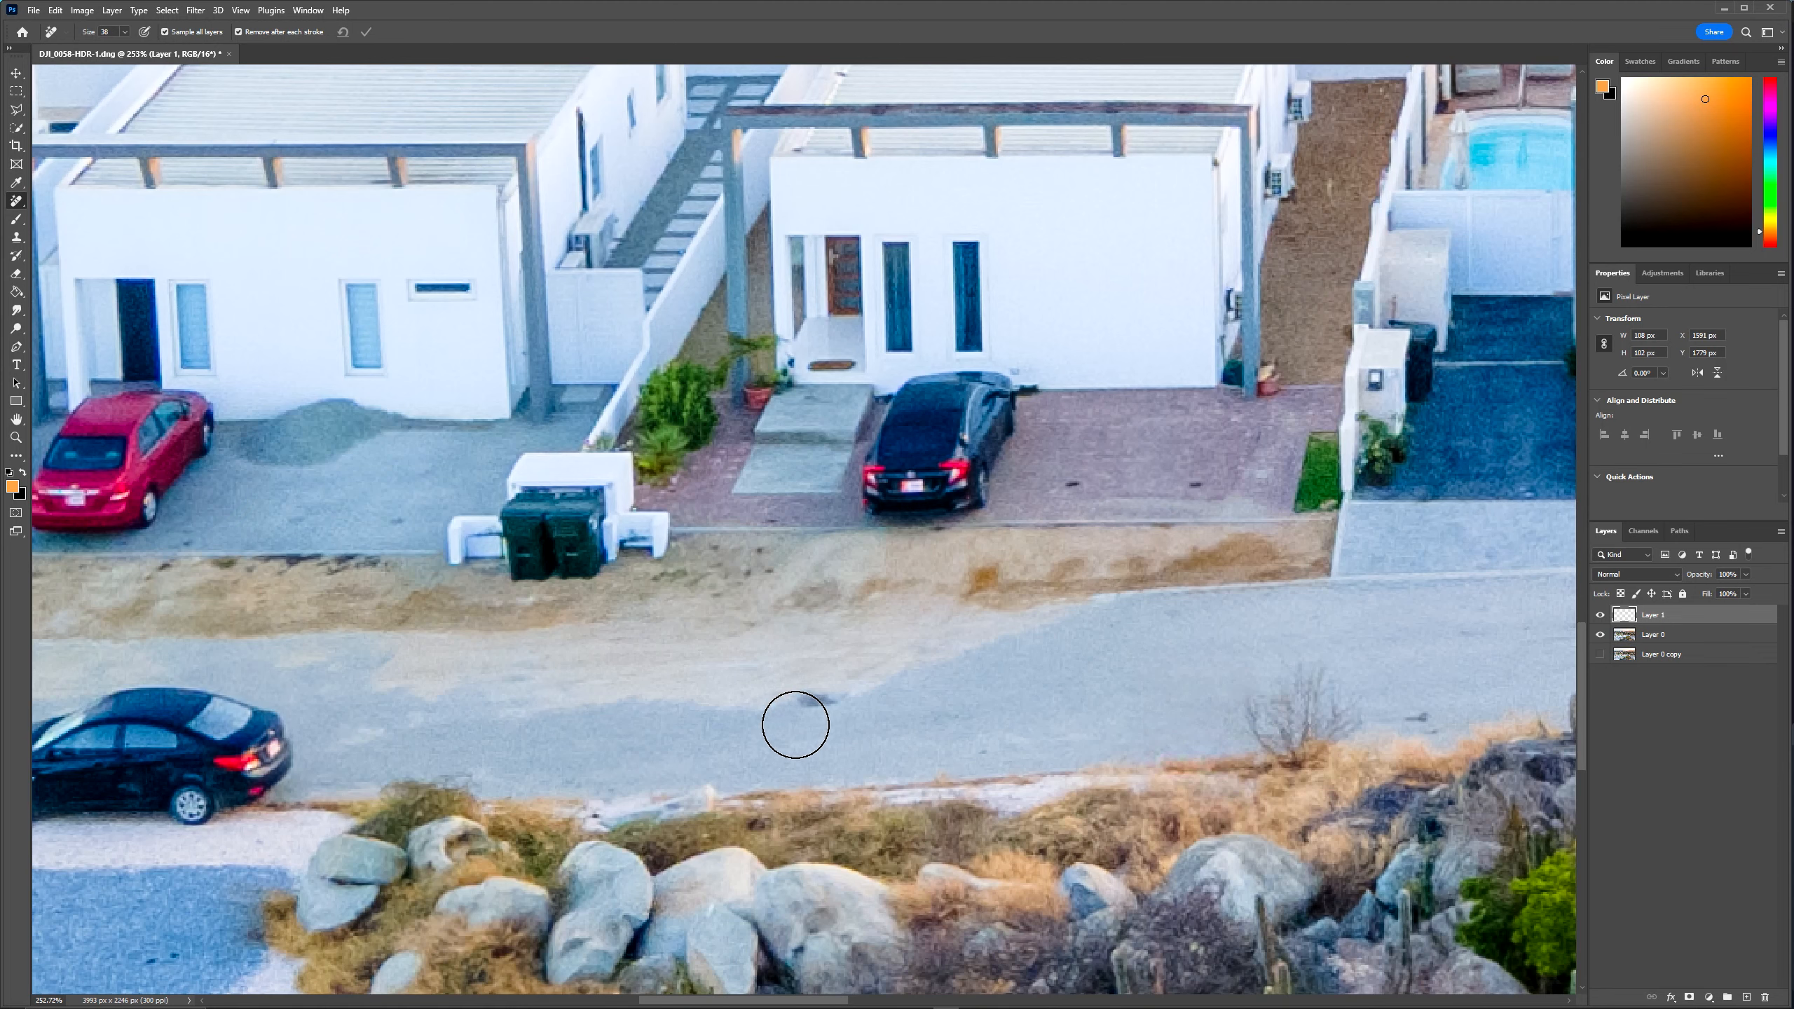
# Remove the dark patch on the road and the black car driving along it, cleaning up the road edge.
pyautogui.keyDown('alt'); pyautogui.rightClick(795, 724); pyautogui.keyUp('alt')
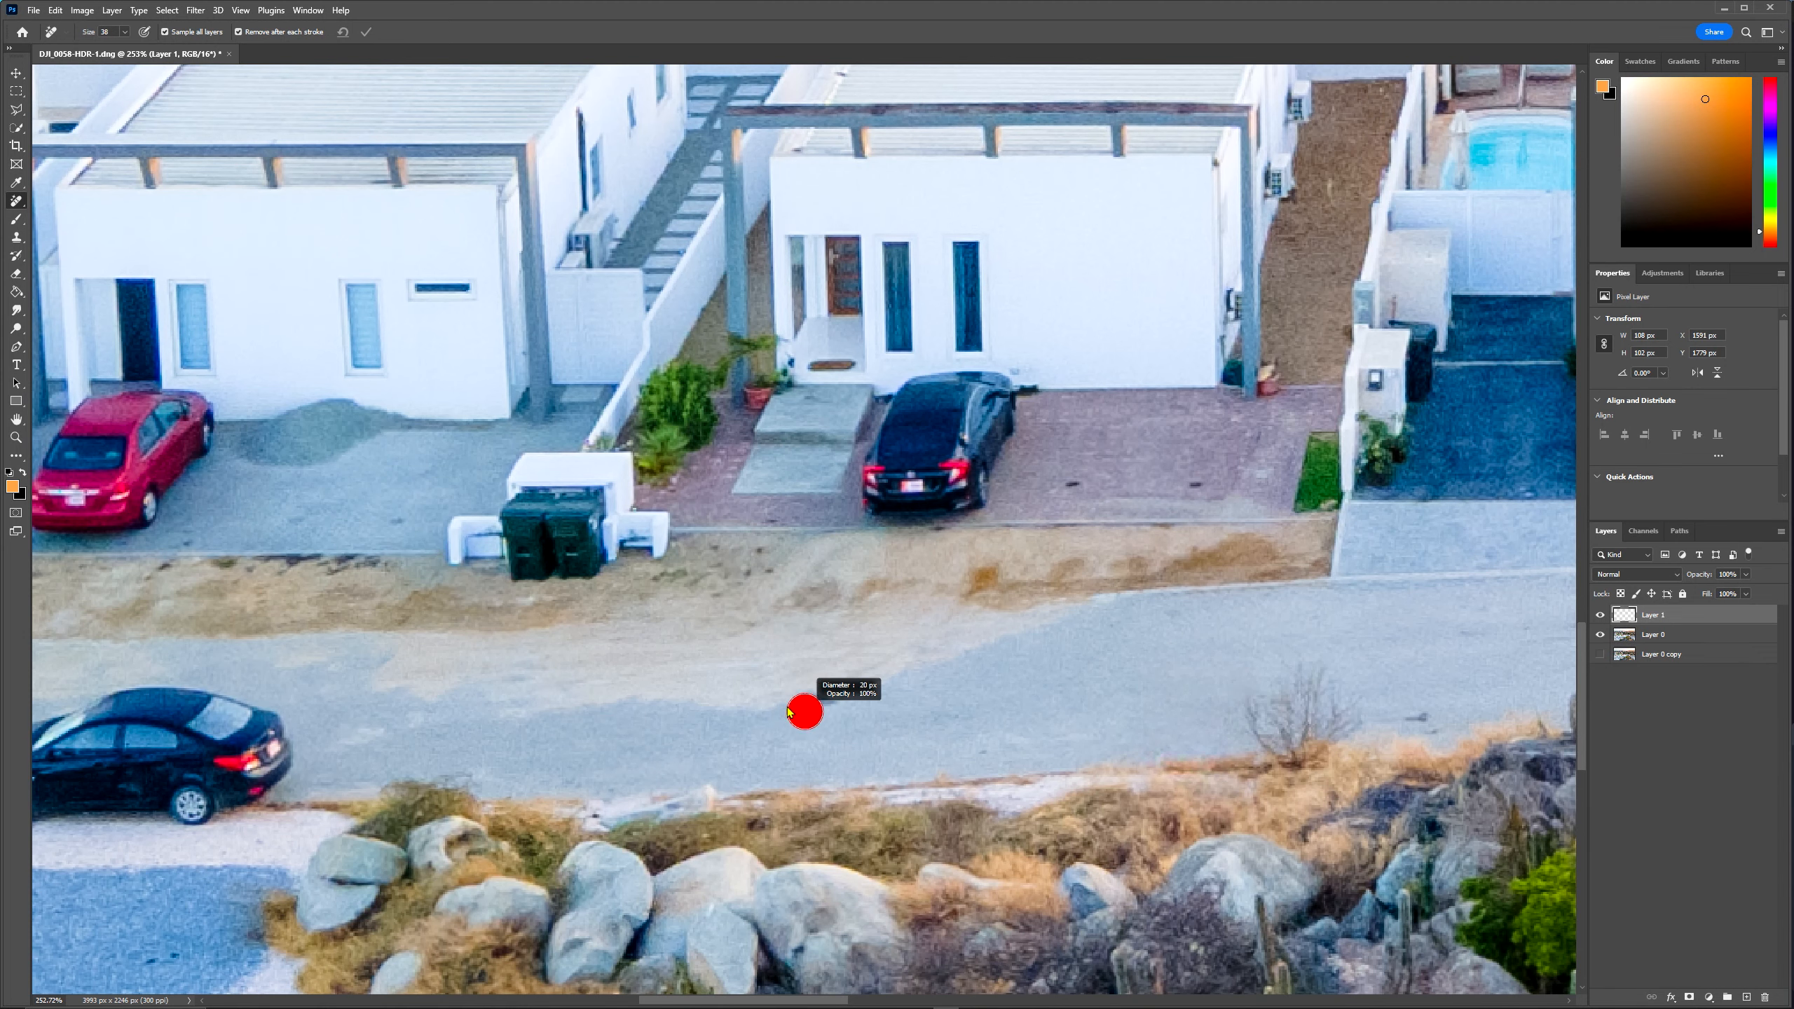
pyautogui.click(811, 698)
pyautogui.moveTo(566, 707); pyautogui.dragTo(1251, 721)
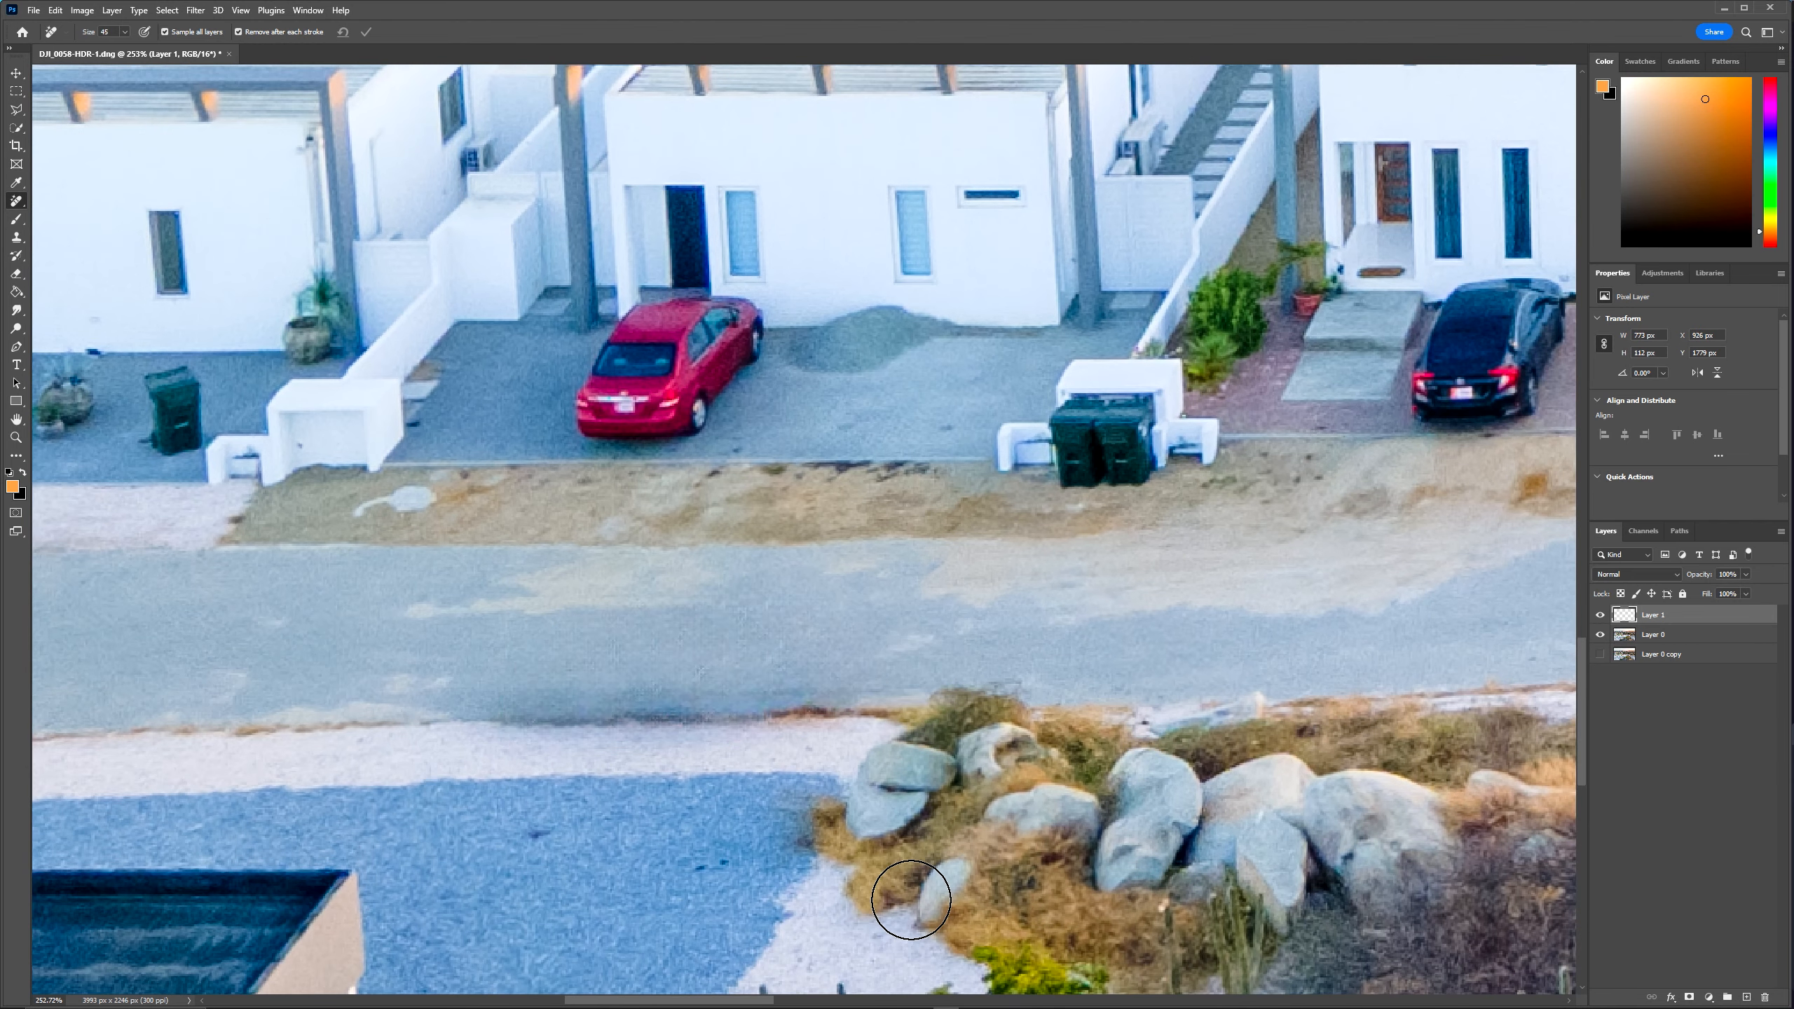
pyautogui.moveTo(491, 715); pyautogui.dragTo(707, 715)
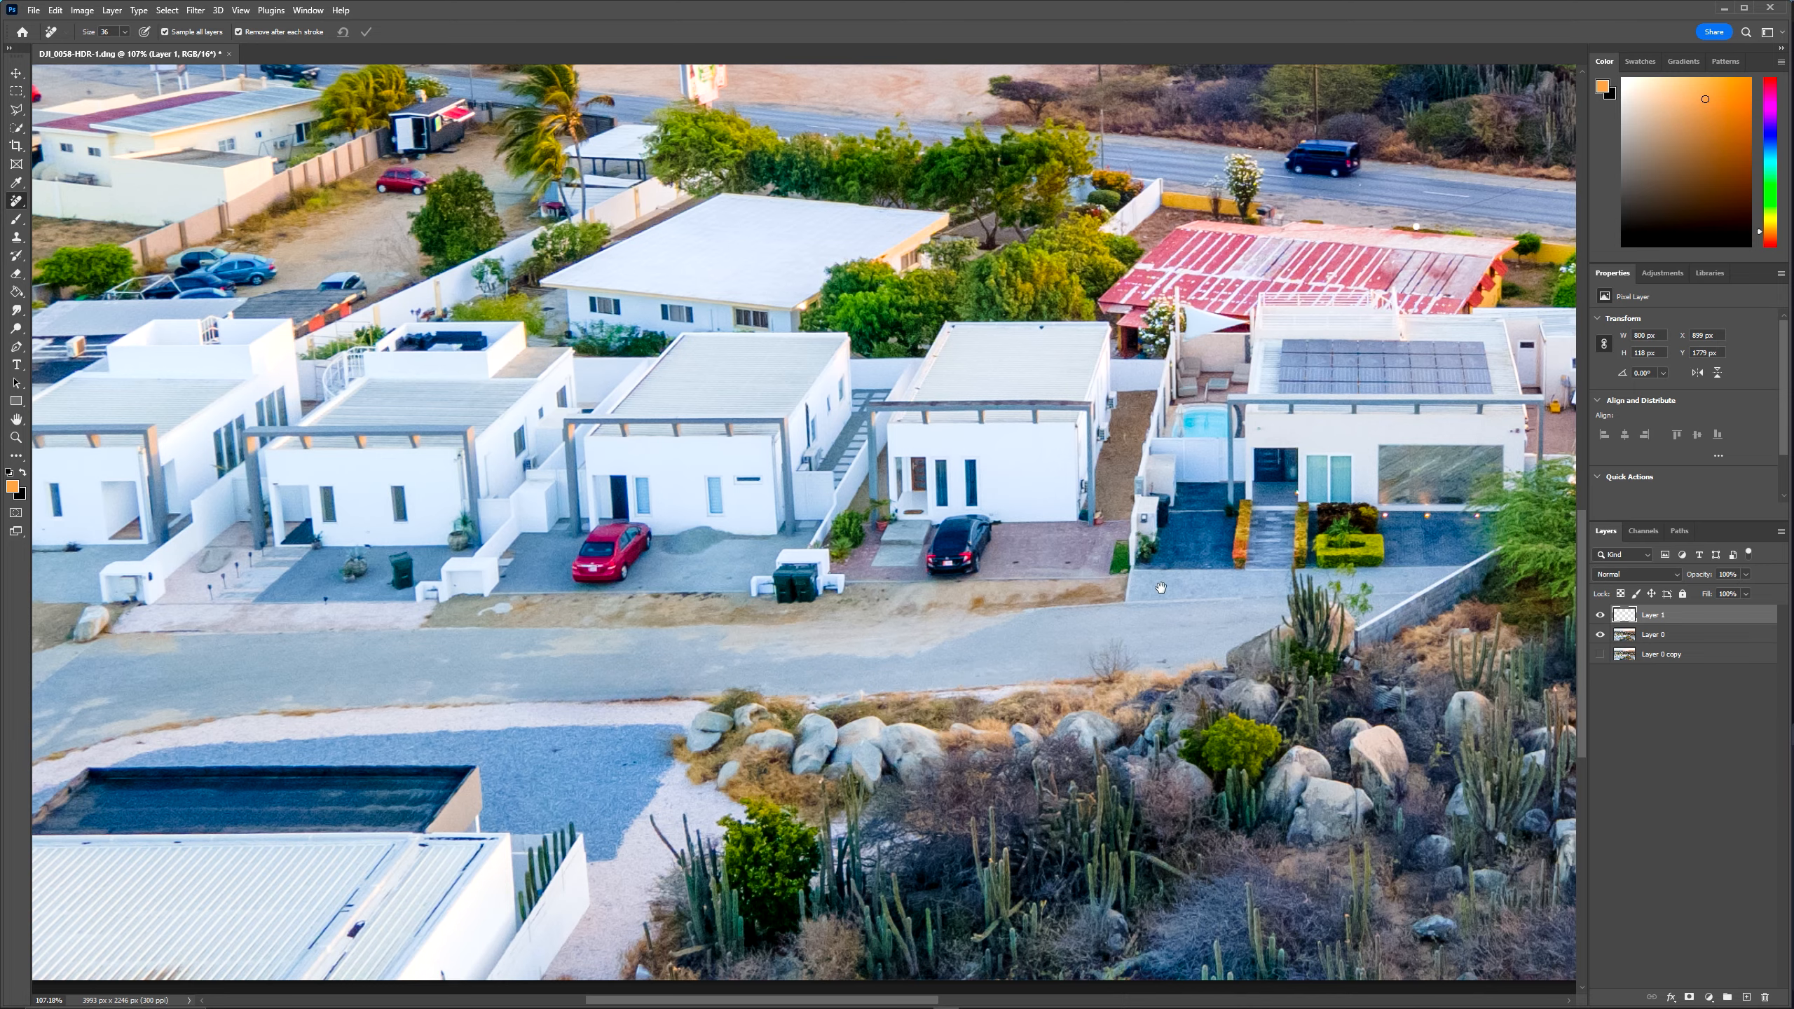
# Compare the photo with and without Layer 1, and view that layer's retouched patches on their own.
pyautogui.moveTo(1160, 587); pyautogui.dragTo(1120, 663)
pyautogui.click(1600, 615)
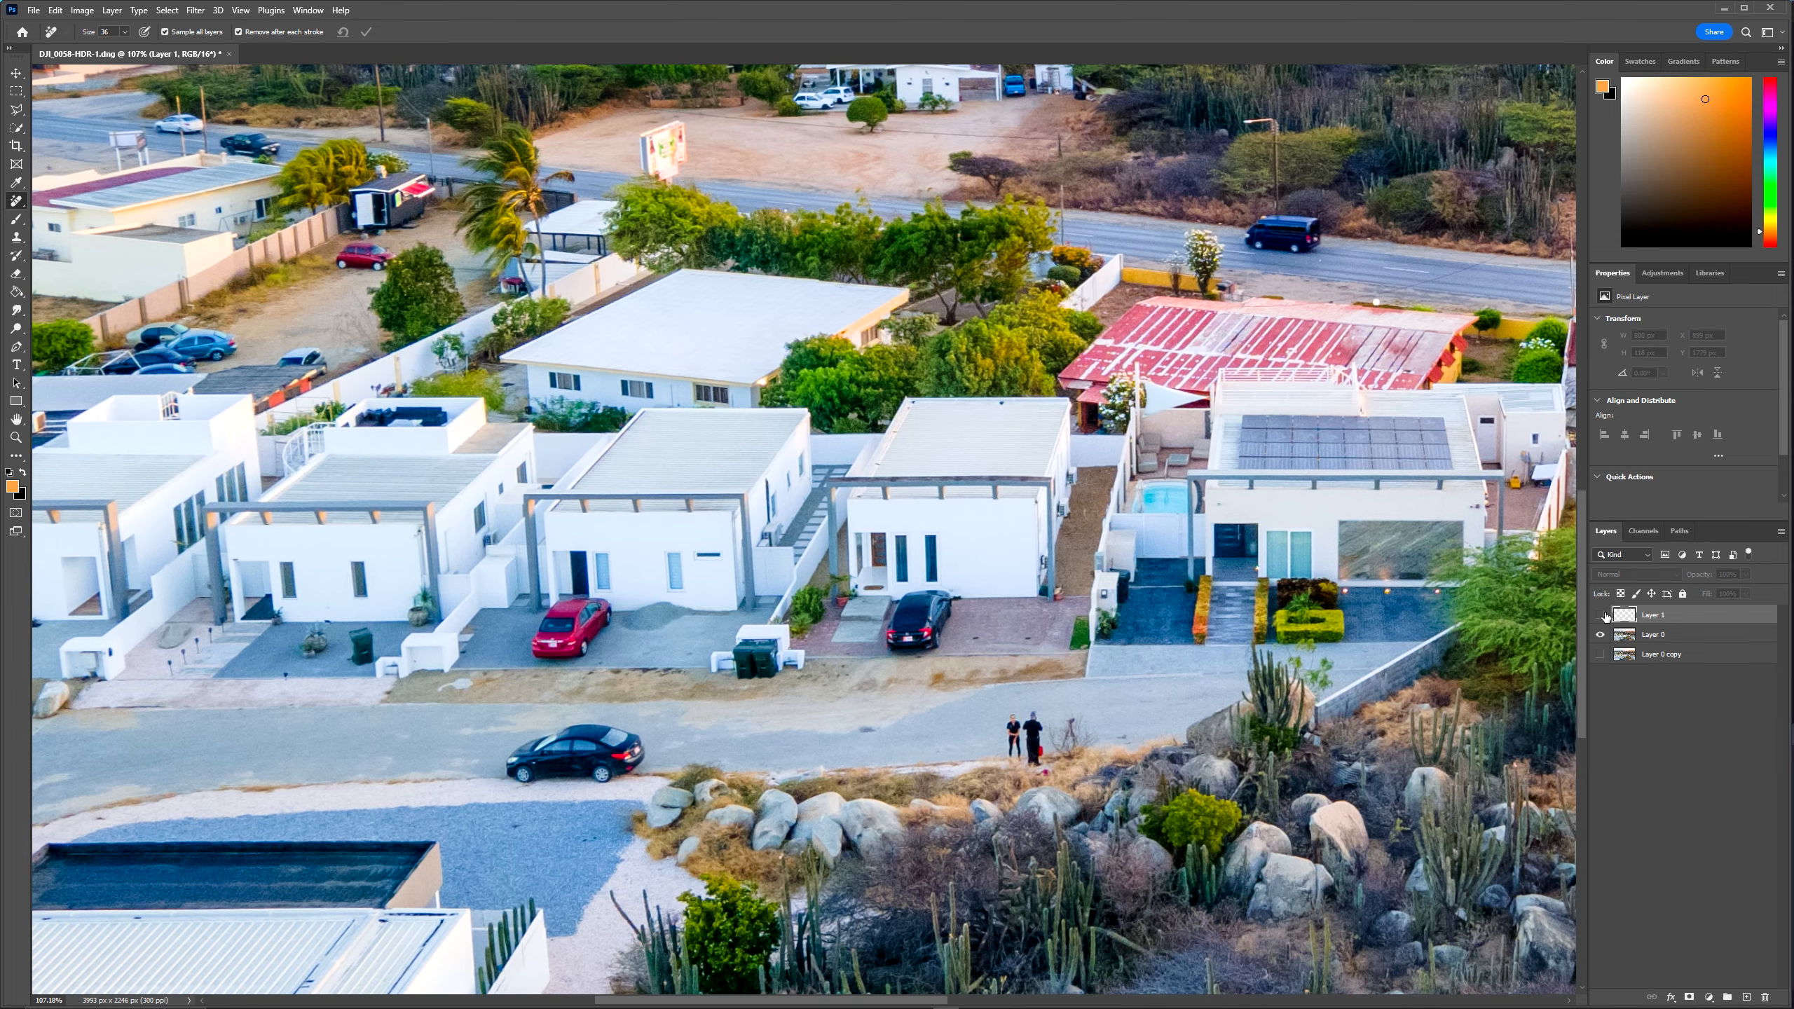
pyautogui.click(1601, 616)
pyautogui.keyDown('alt'); pyautogui.click(1601, 616); pyautogui.keyUp('alt')
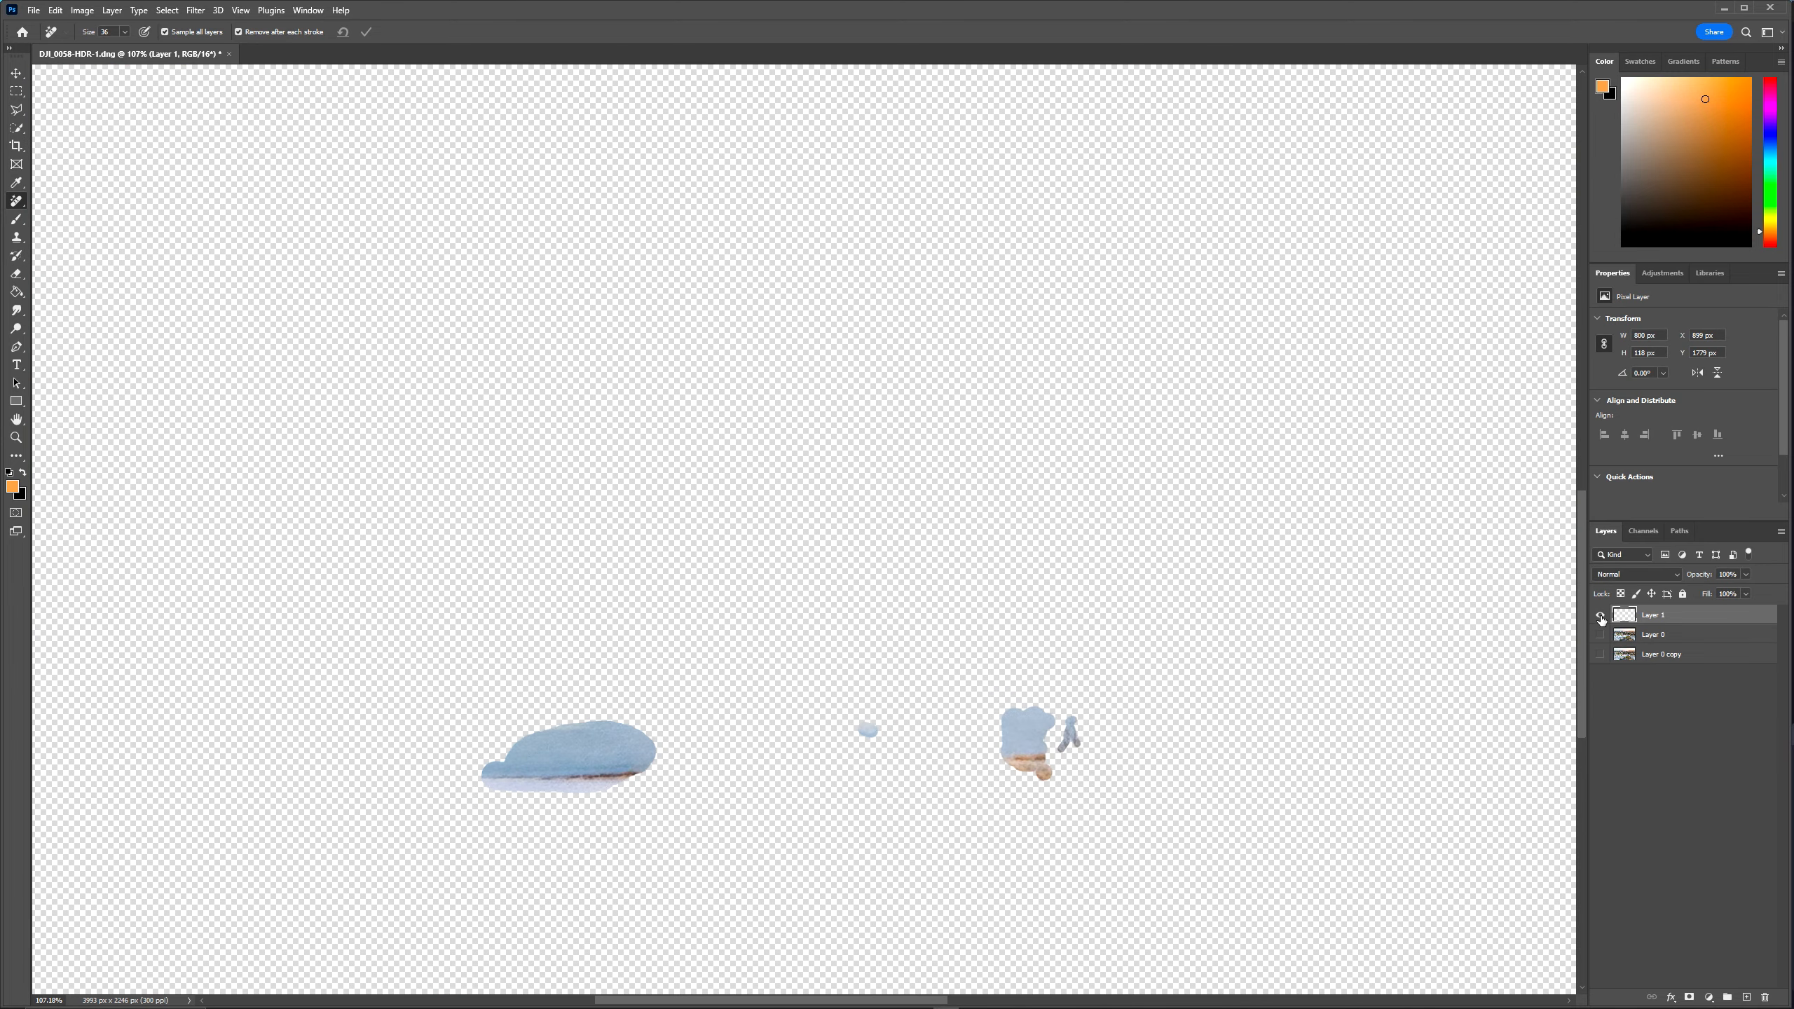
pyautogui.click(1601, 616)
pyautogui.click(1601, 616)
pyautogui.click(1602, 616)
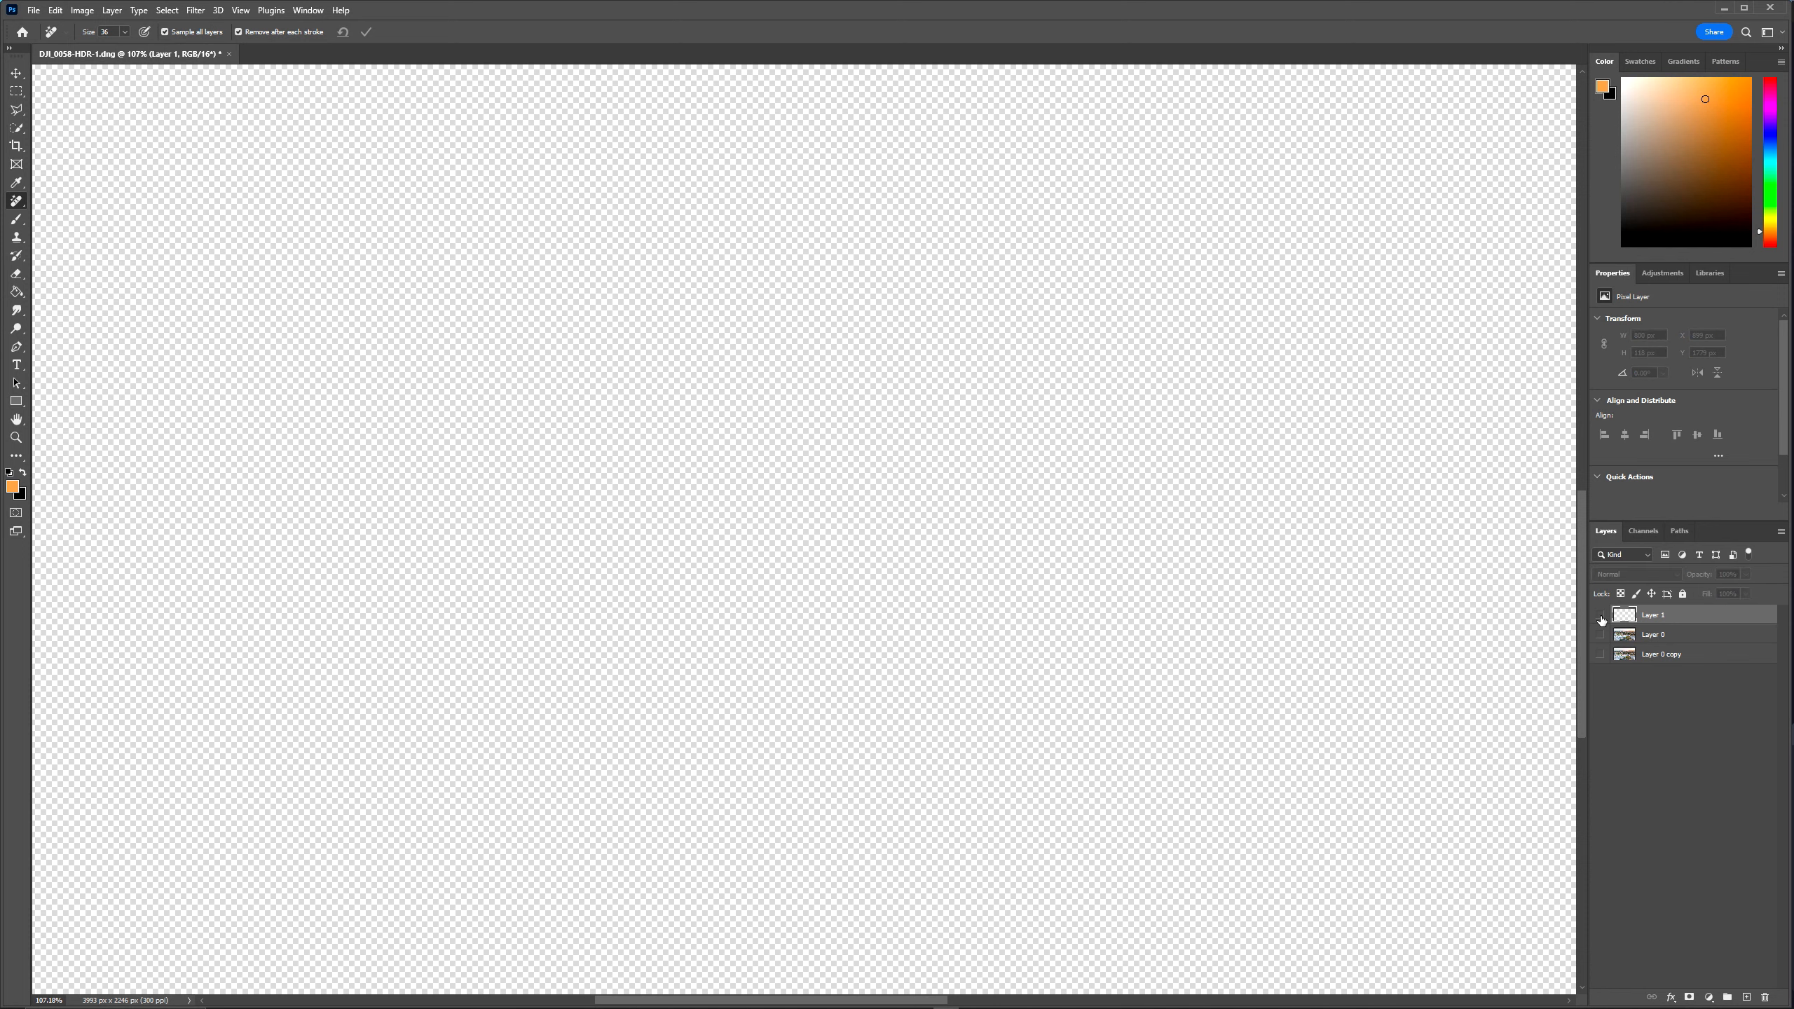
pyautogui.click(1602, 617)
pyautogui.click(1600, 635)
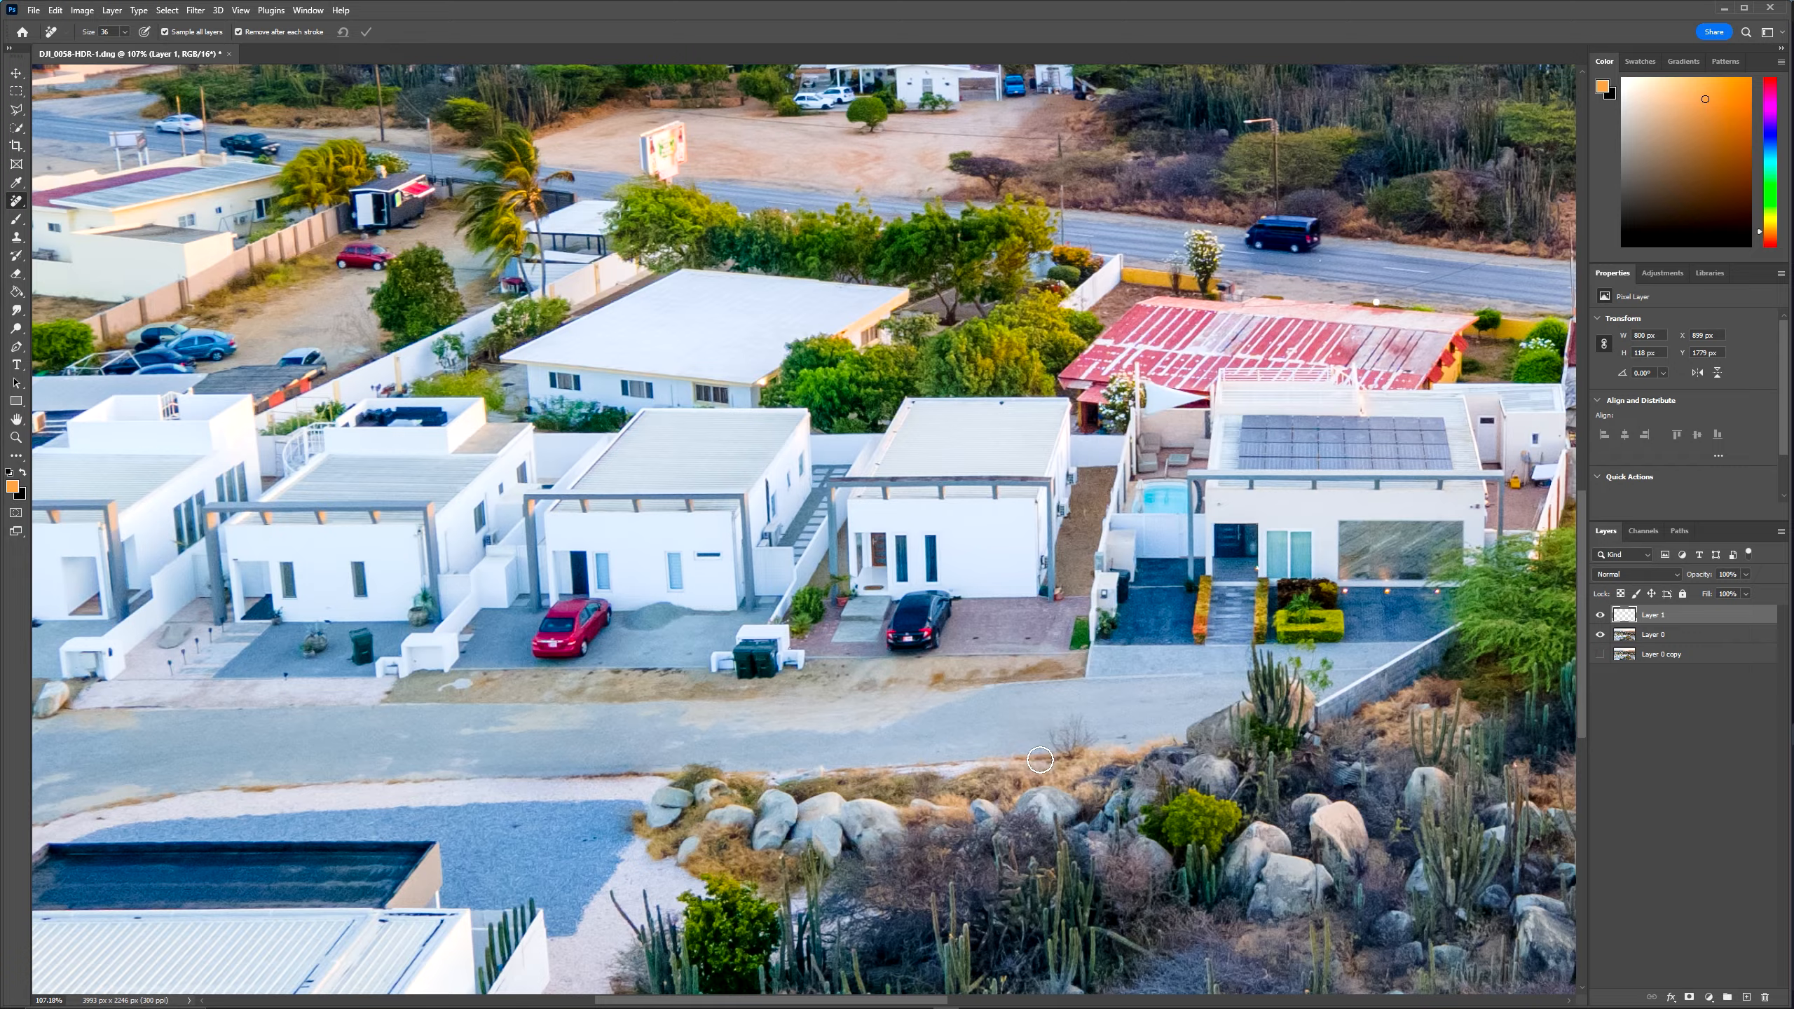
# Add another new empty layer above Layer 1 for further removals.
pyautogui.scroll(5, 950, 761)
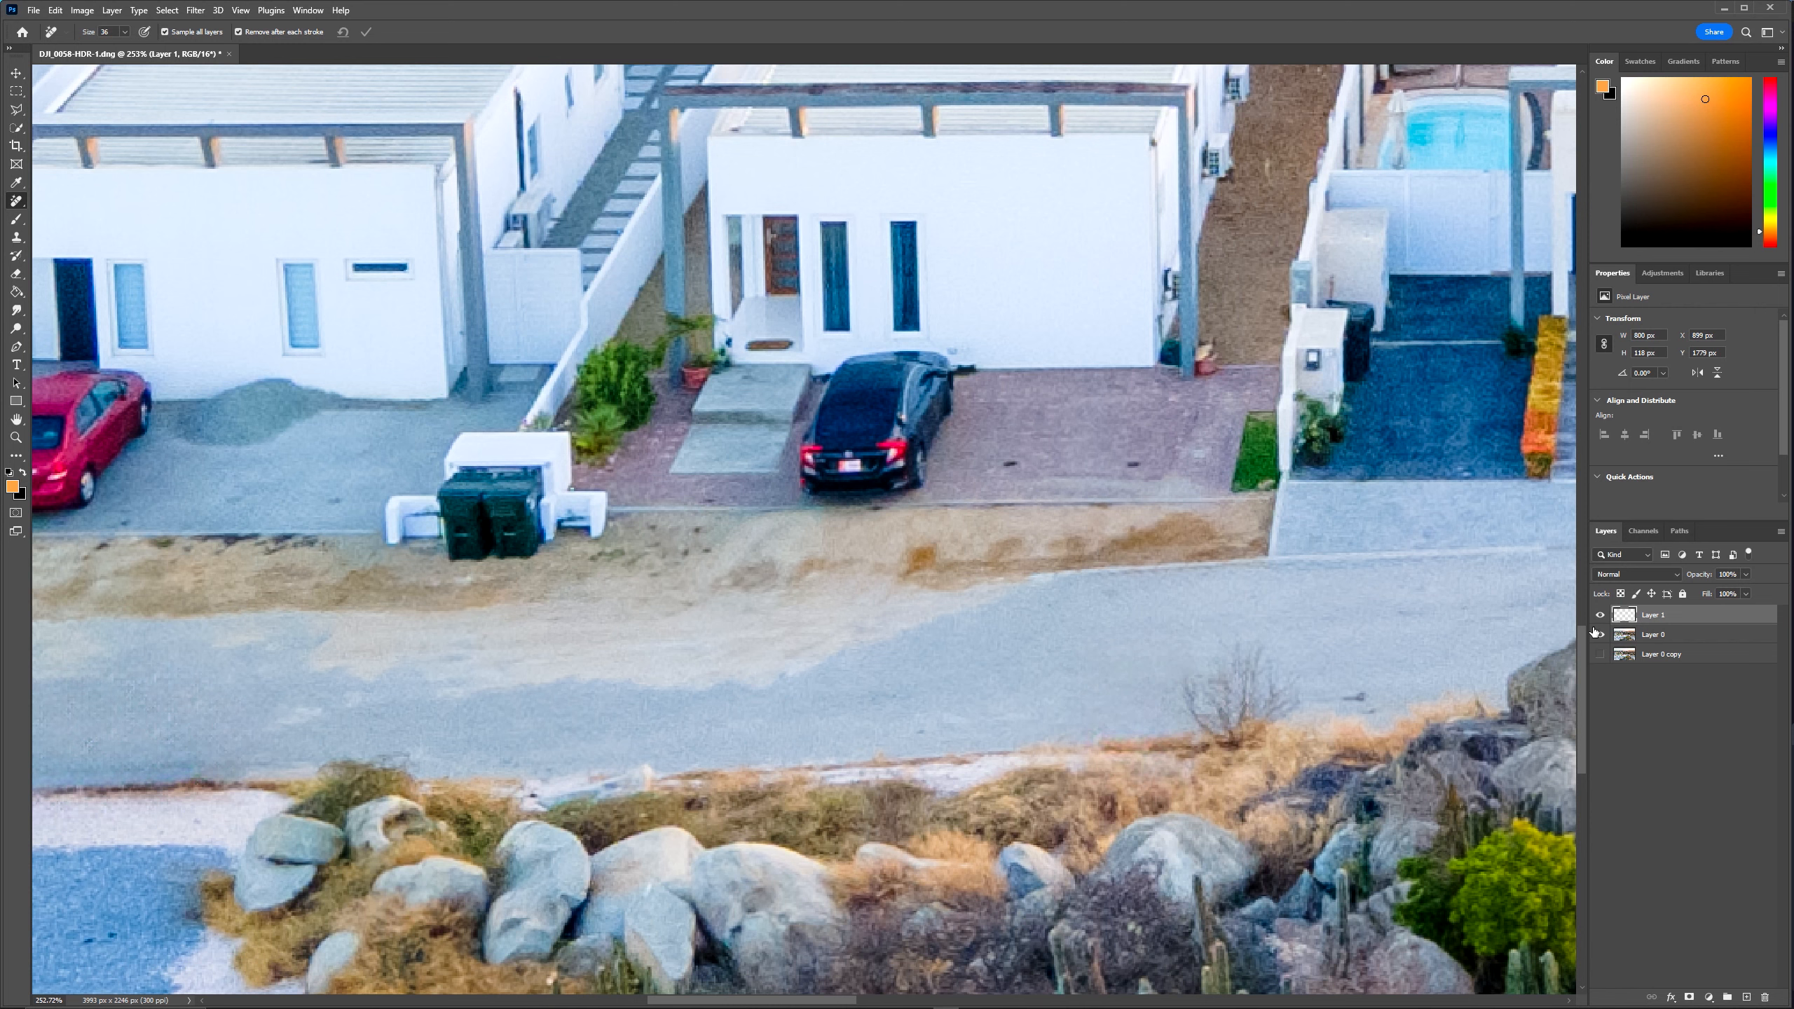
pyautogui.hscroll(-3, 780, 621)
pyautogui.scroll(1, 780, 621)
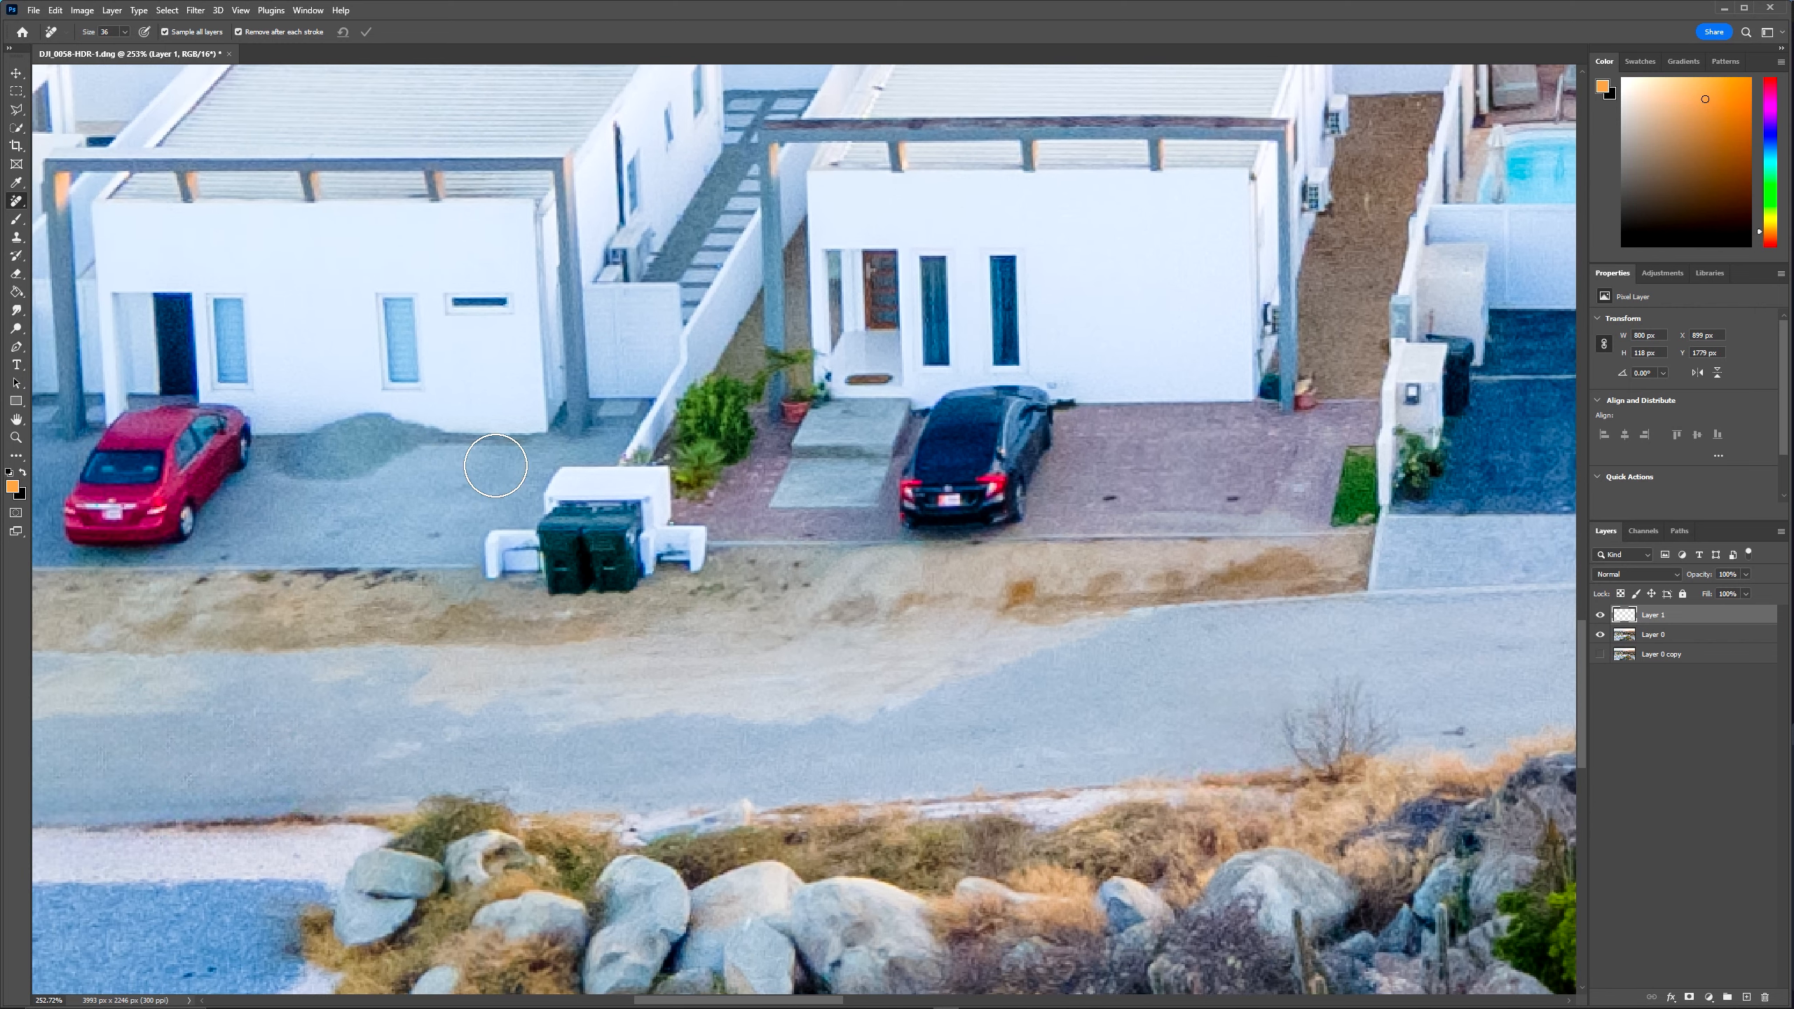
pyautogui.scroll(-1, 637, 453)
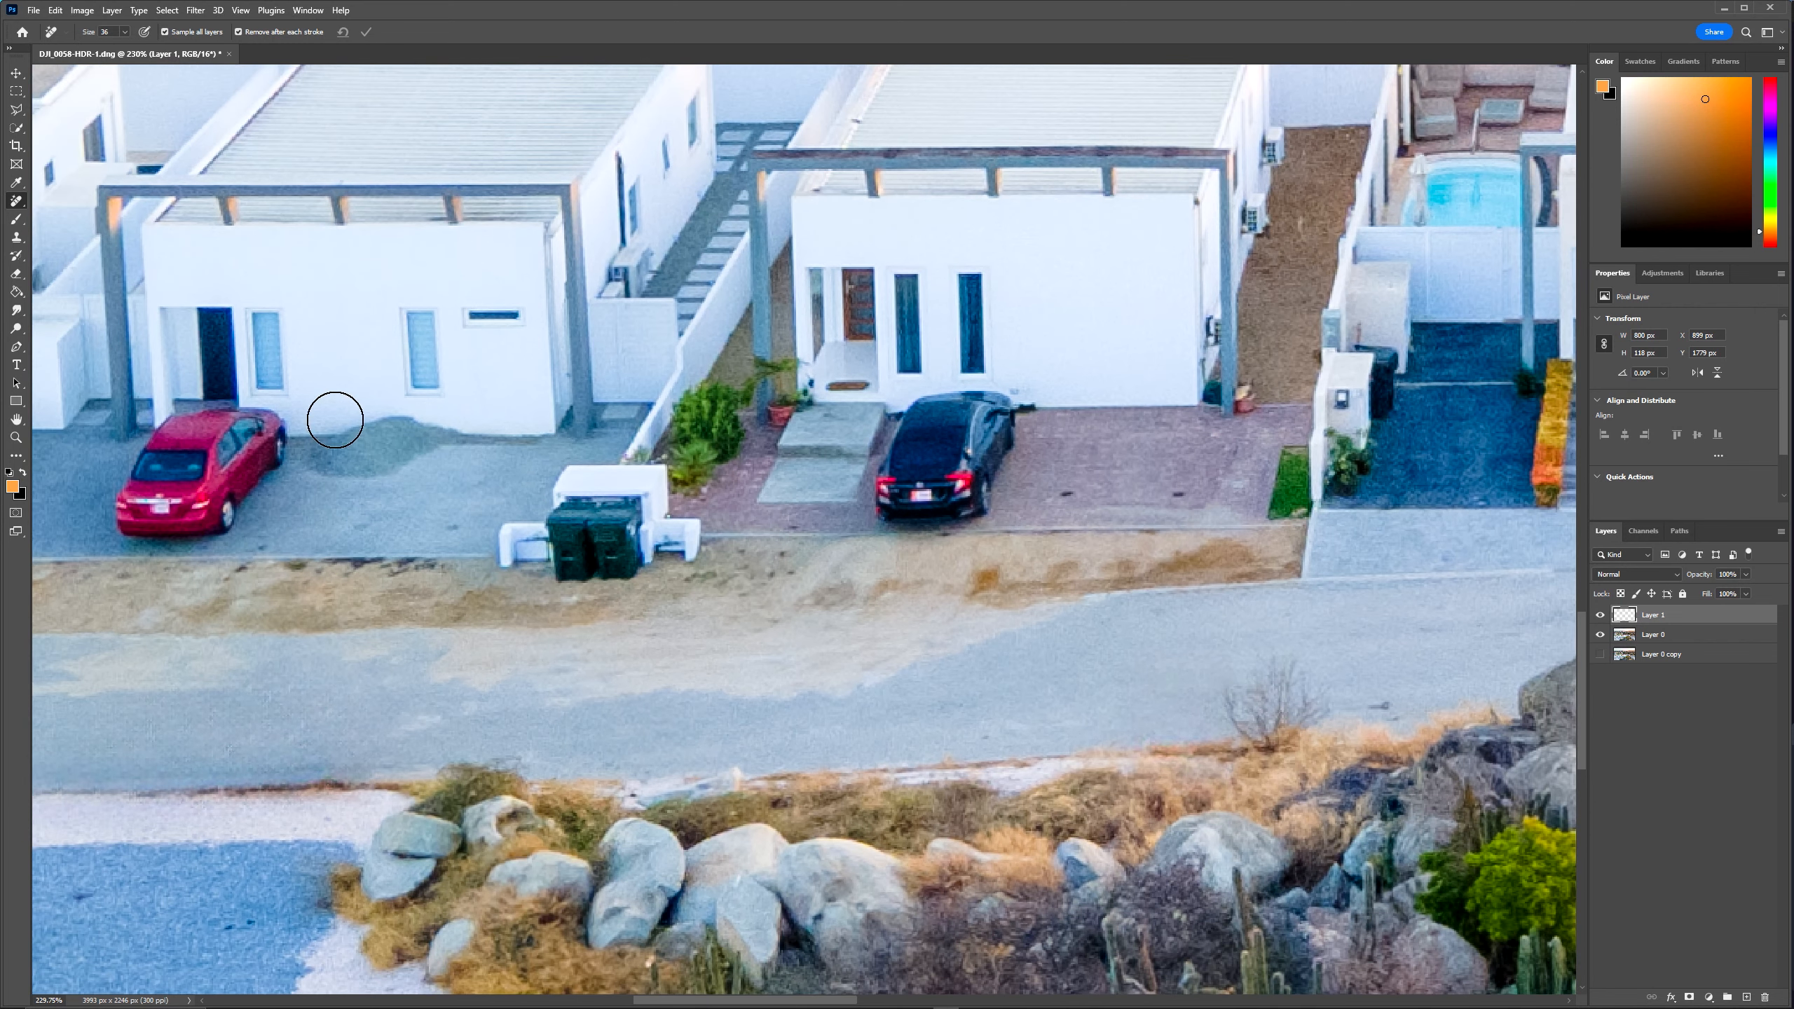
pyautogui.moveTo(426, 499); pyautogui.dragTo(728, 557)
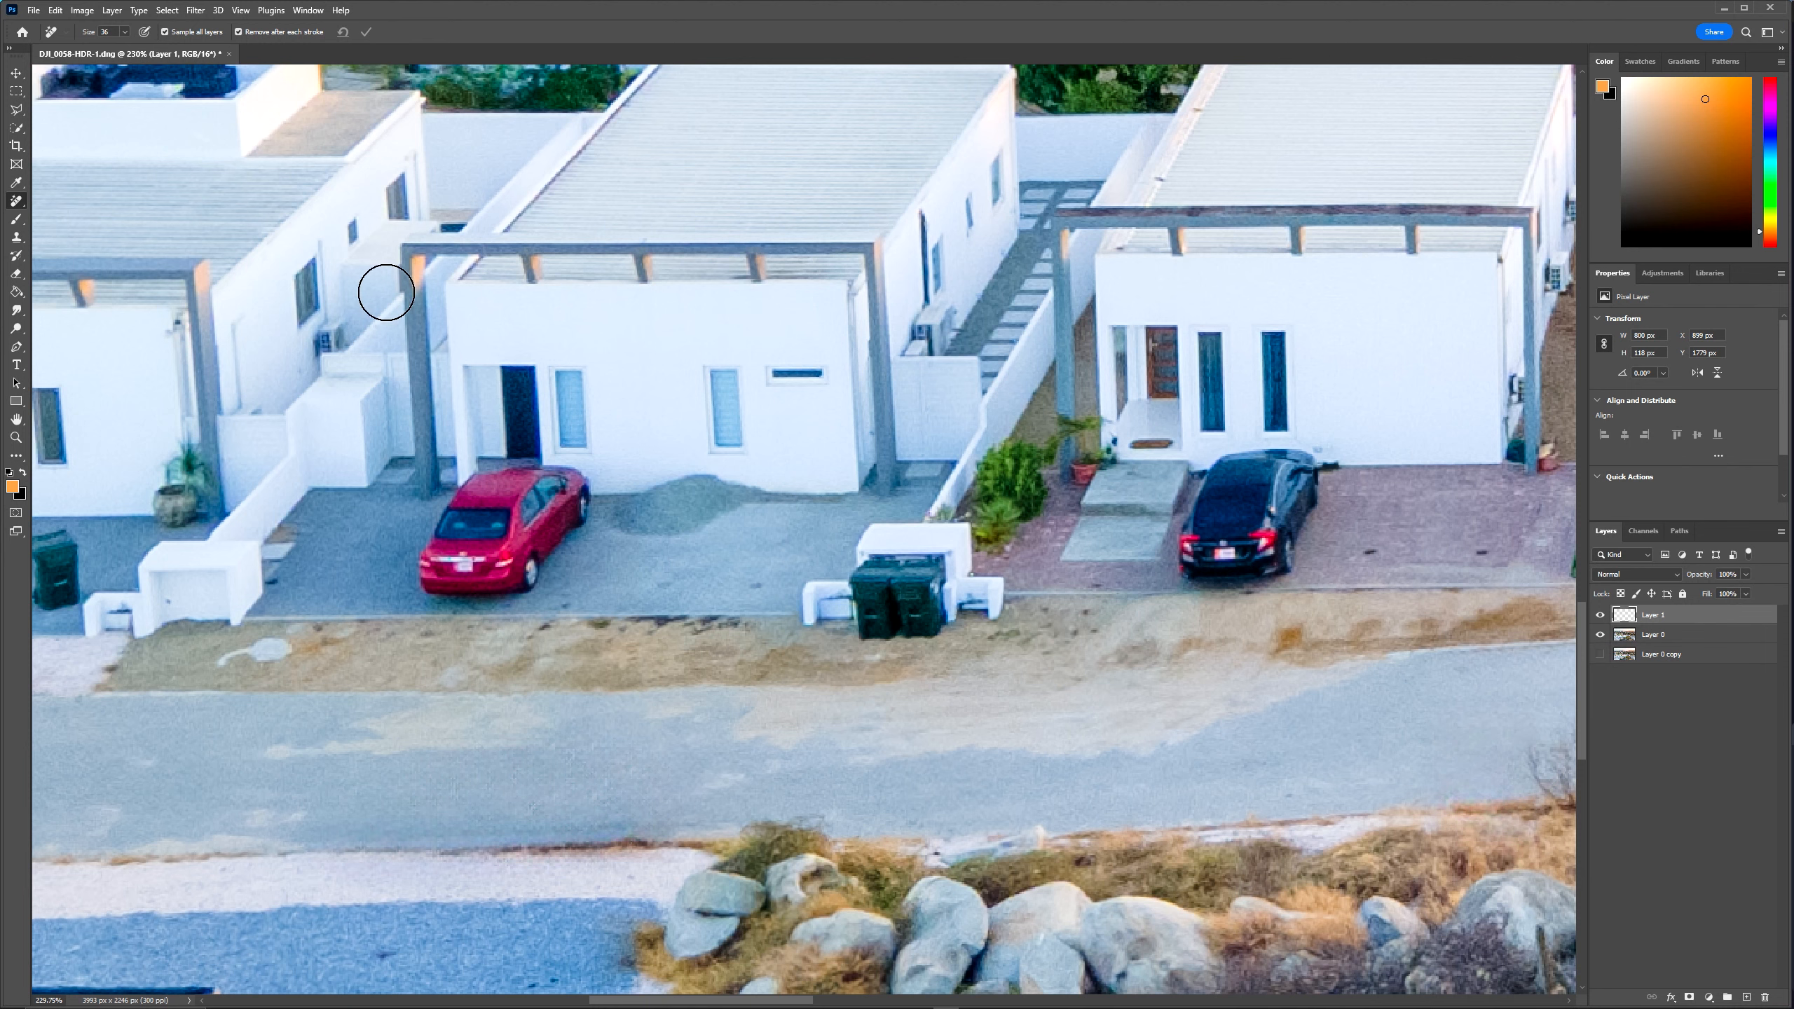
pyautogui.click(1749, 997)
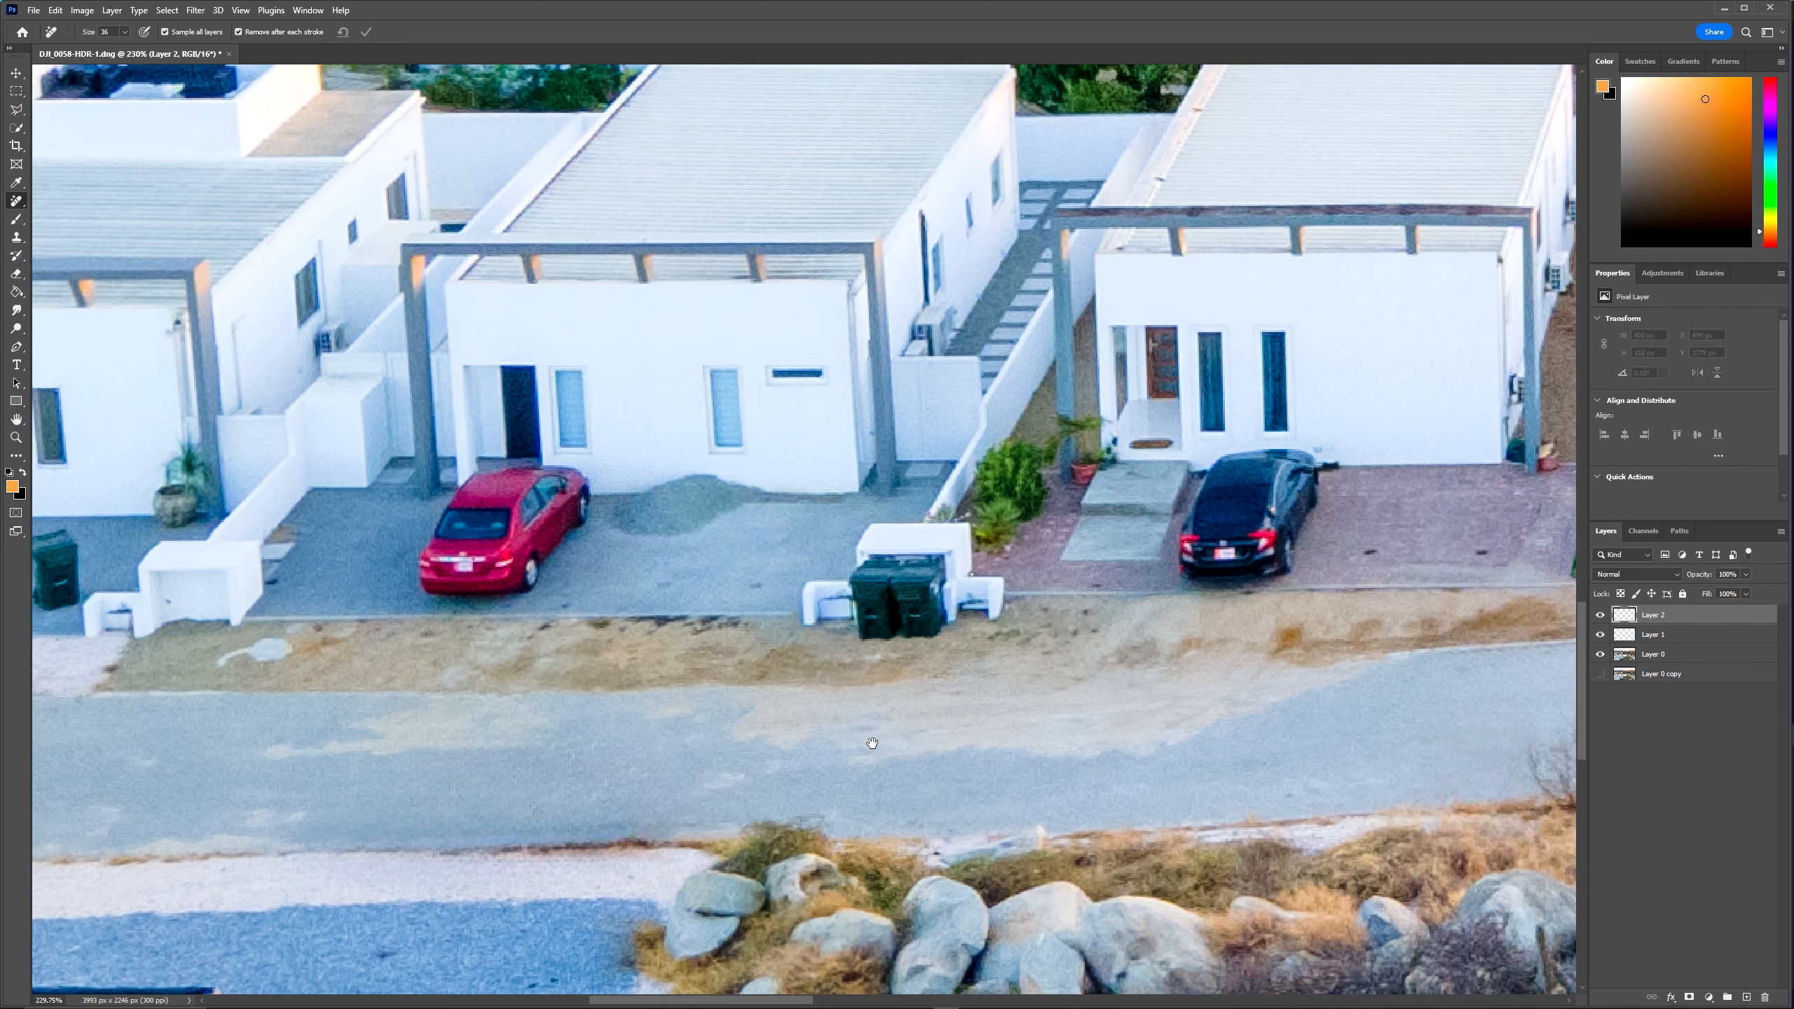
pyautogui.moveTo(872, 743); pyautogui.dragTo(754, 809)
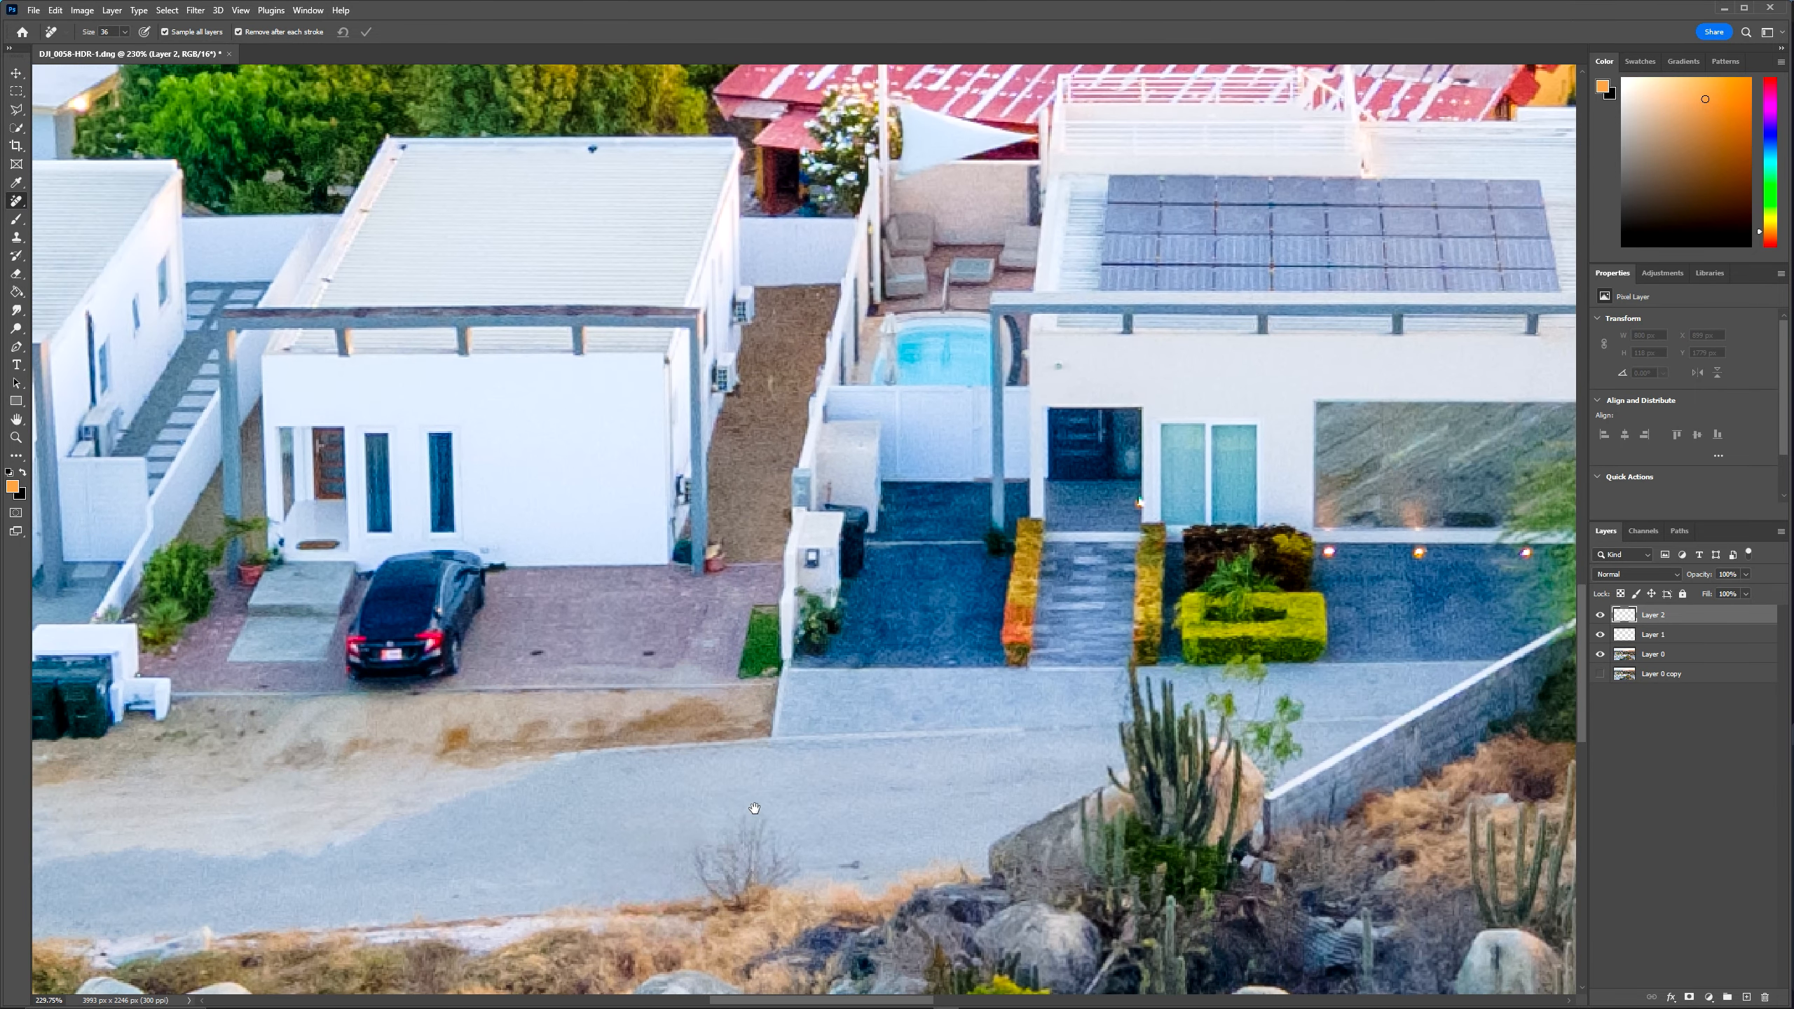
# Turn off removal after each stroke and paint over the red car parked in the driveway.
pyautogui.moveTo(781, 733); pyautogui.dragTo(1280, 699)
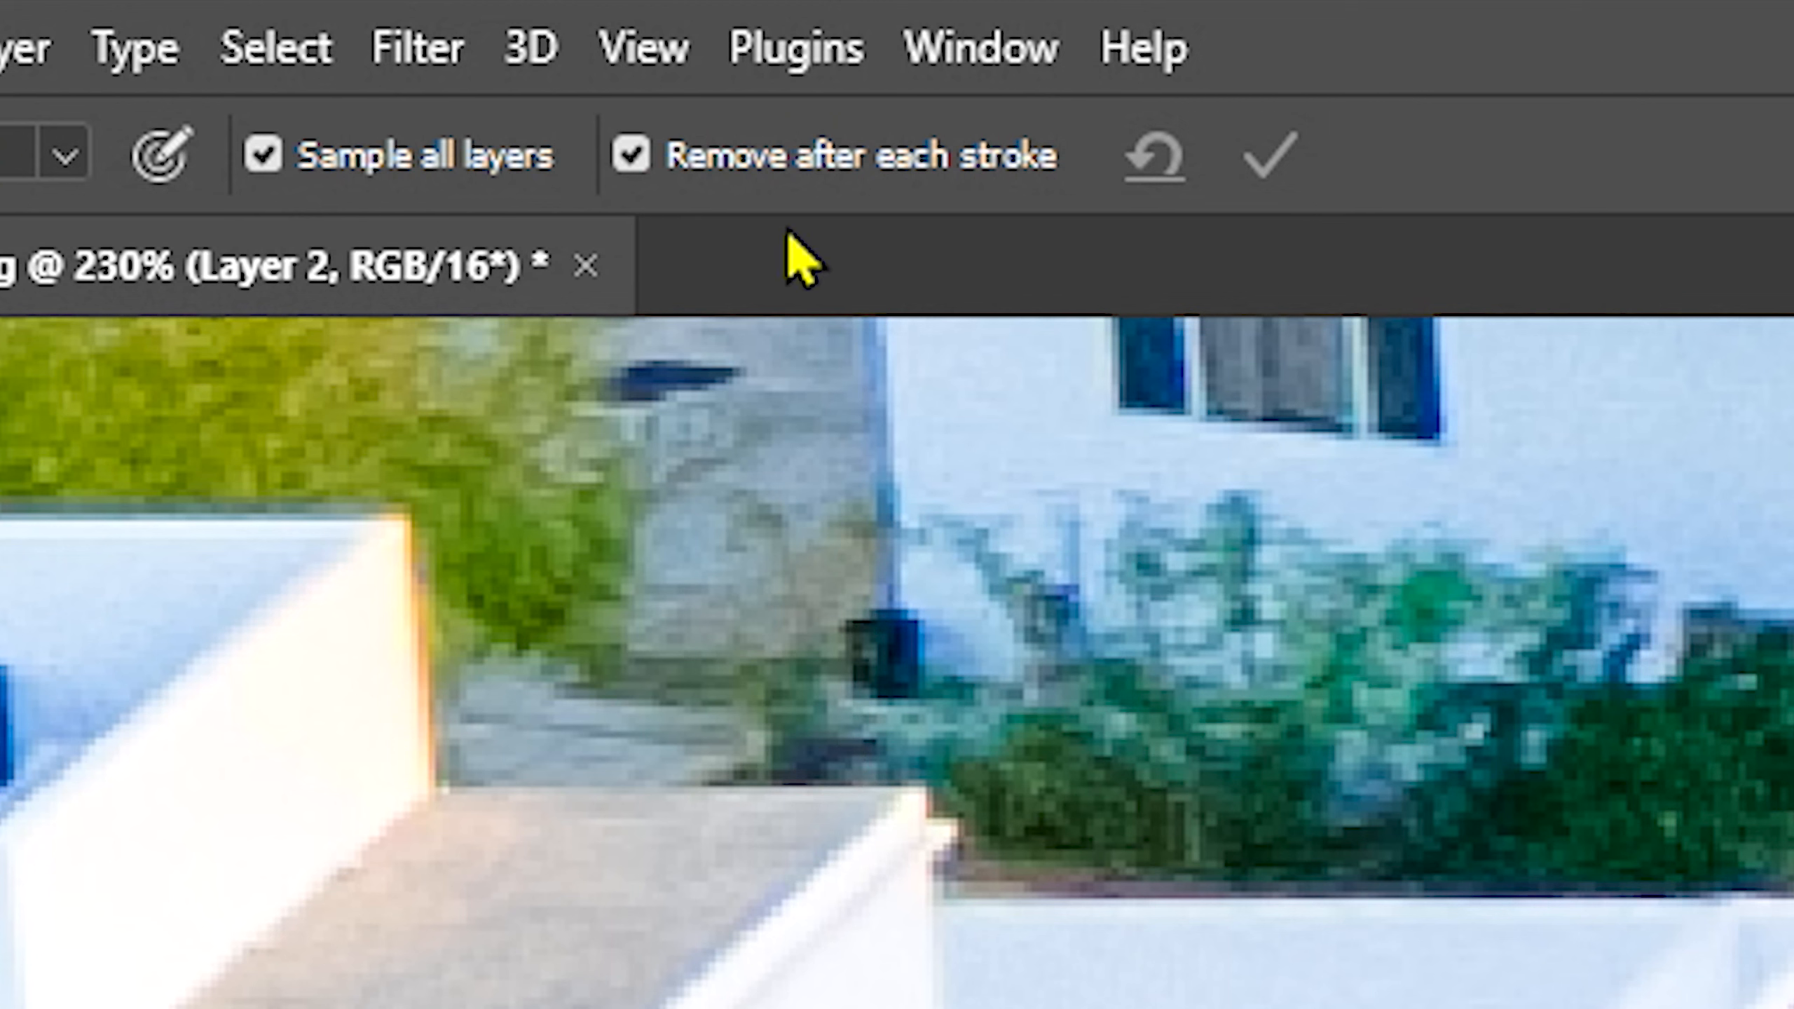
pyautogui.click(757, 160)
pyautogui.moveTo(321, 648)
pyautogui.mouseDown()
pyautogui.moveTo(335, 590)
pyautogui.moveTo(378, 555)
pyautogui.moveTo(445, 559)
pyautogui.moveTo(388, 633)
pyautogui.moveTo(437, 603)
pyautogui.moveTo(403, 640)
pyautogui.moveTo(329, 661)
pyautogui.moveTo(375, 657)
pyautogui.moveTo(370, 640)
pyautogui.mouseUp()
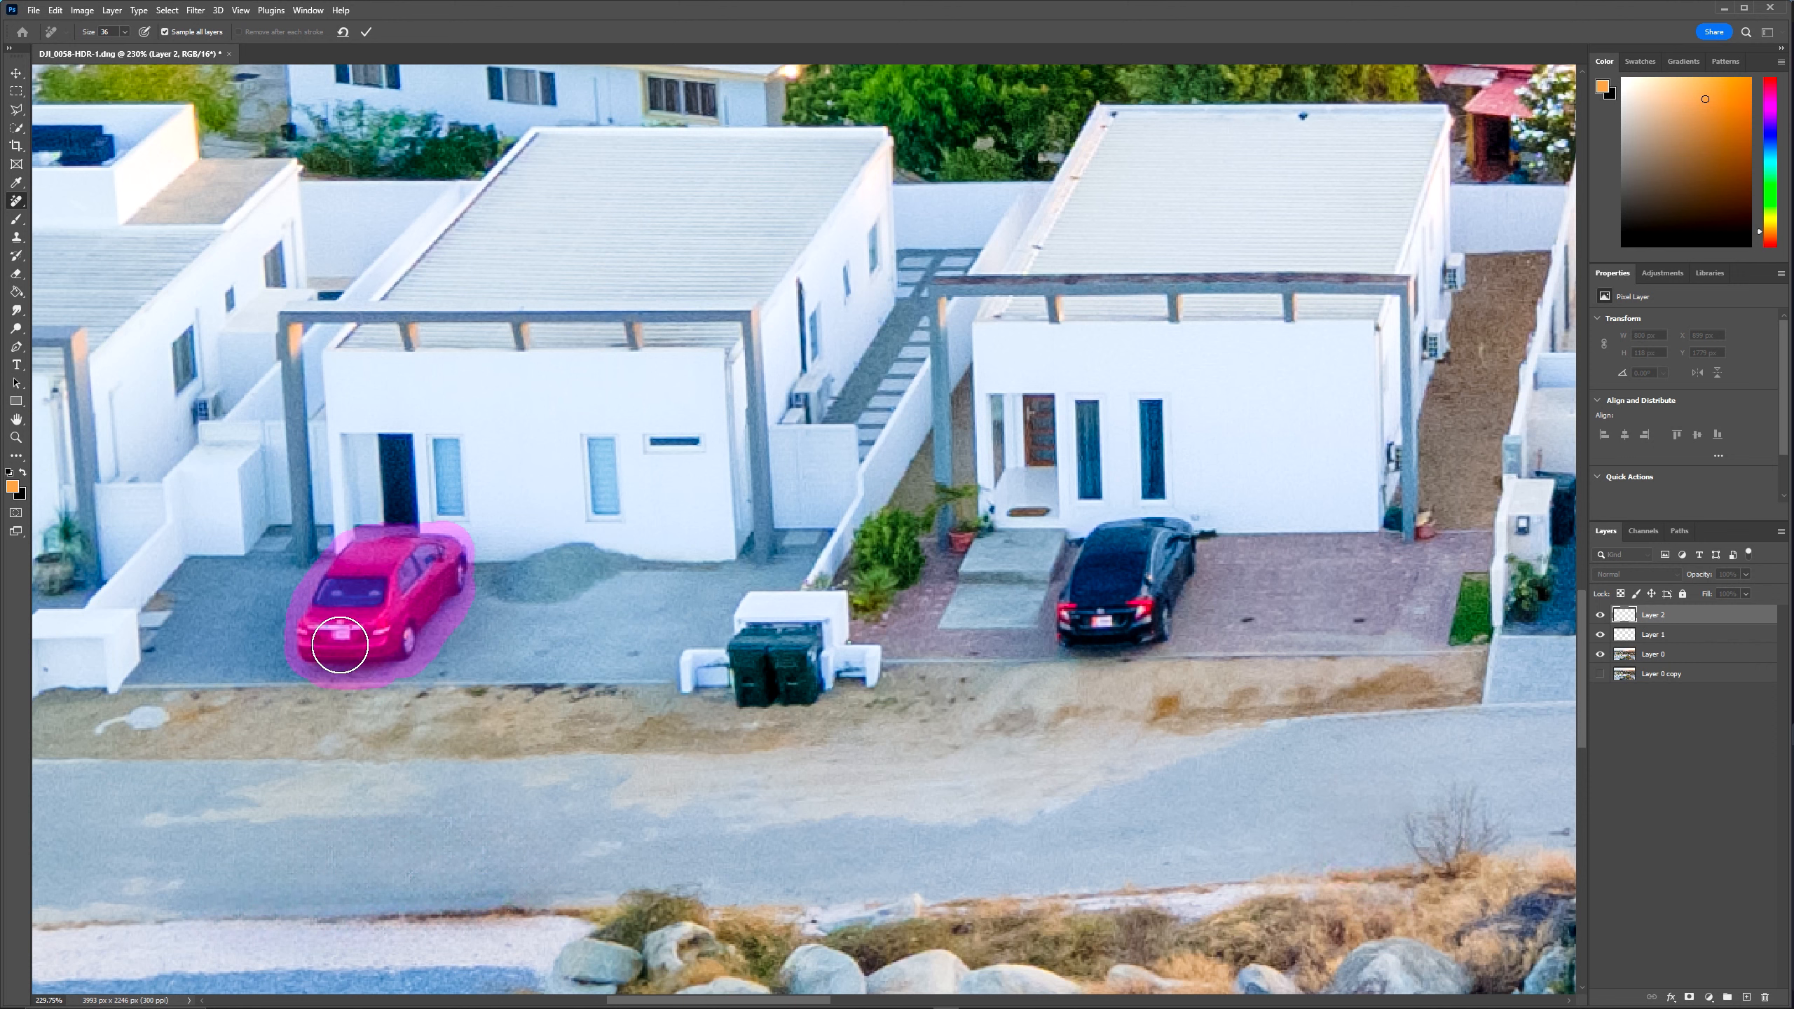
# Paint over the green bin beside the potted plants and the black parked car, and apply all pending removal strokes together.
pyautogui.moveTo(369, 606); pyautogui.dragTo(586, 619)
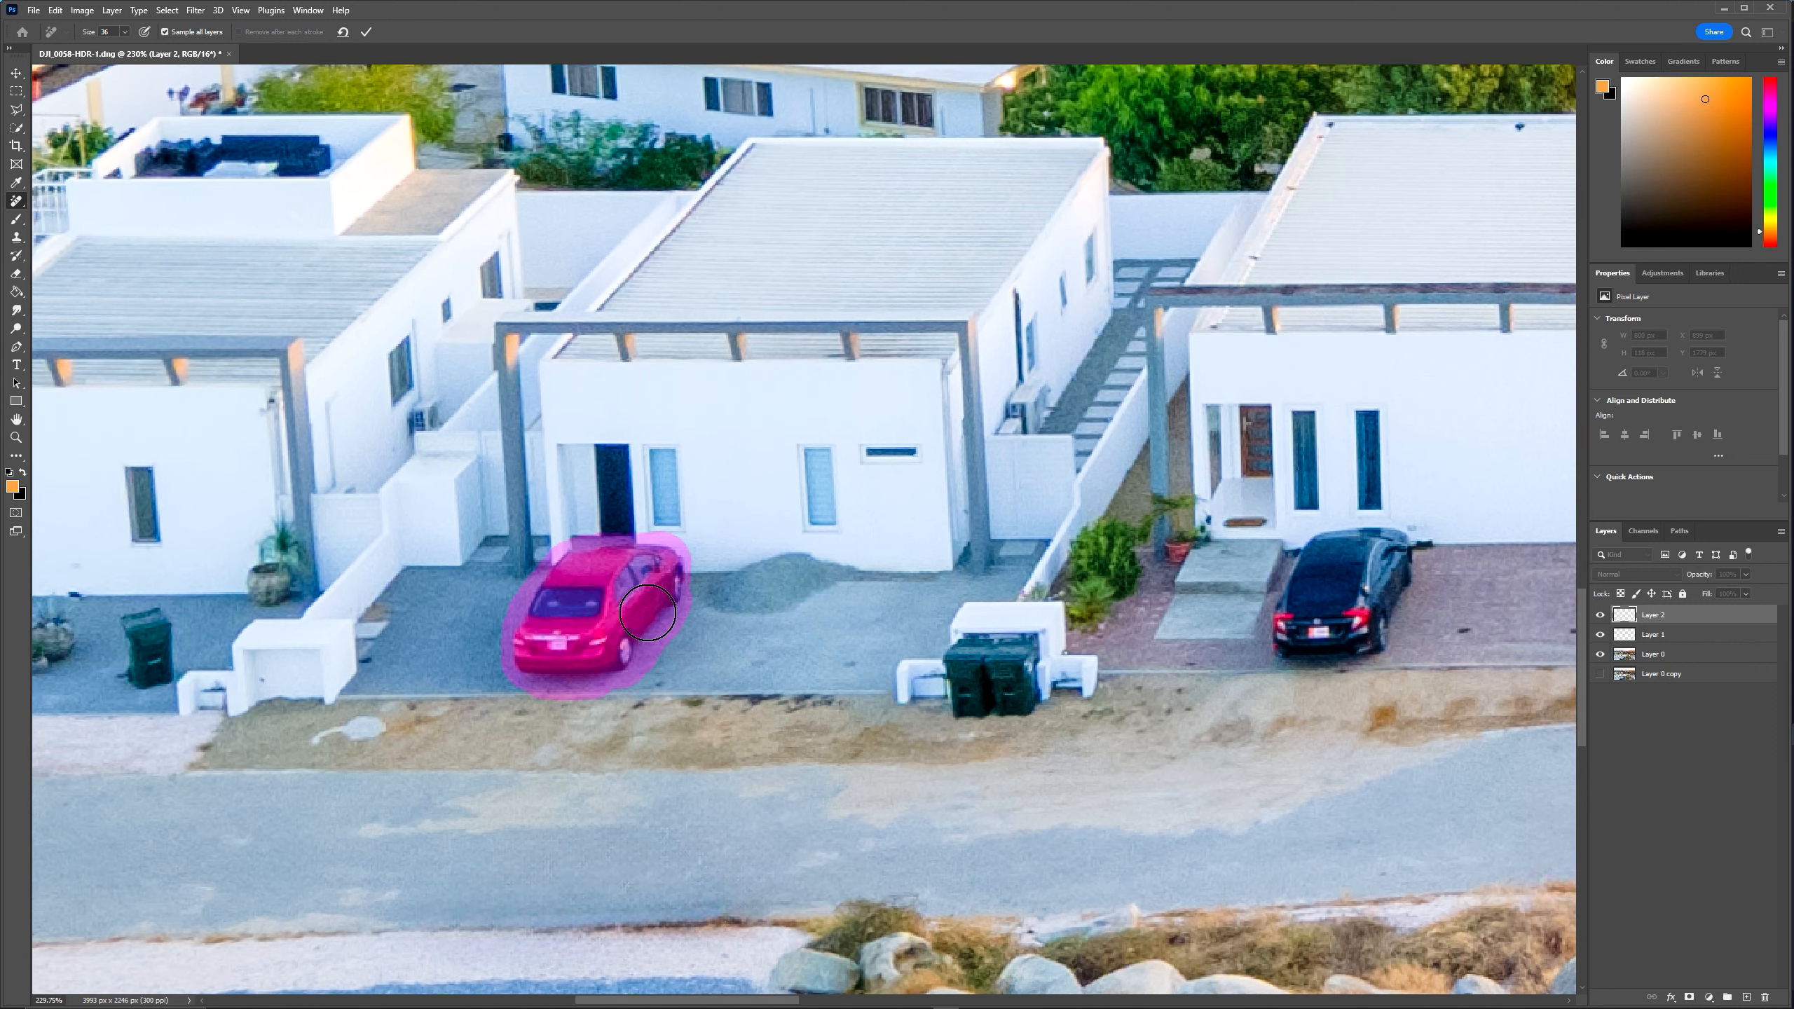
pyautogui.moveTo(432, 641); pyautogui.dragTo(782, 637)
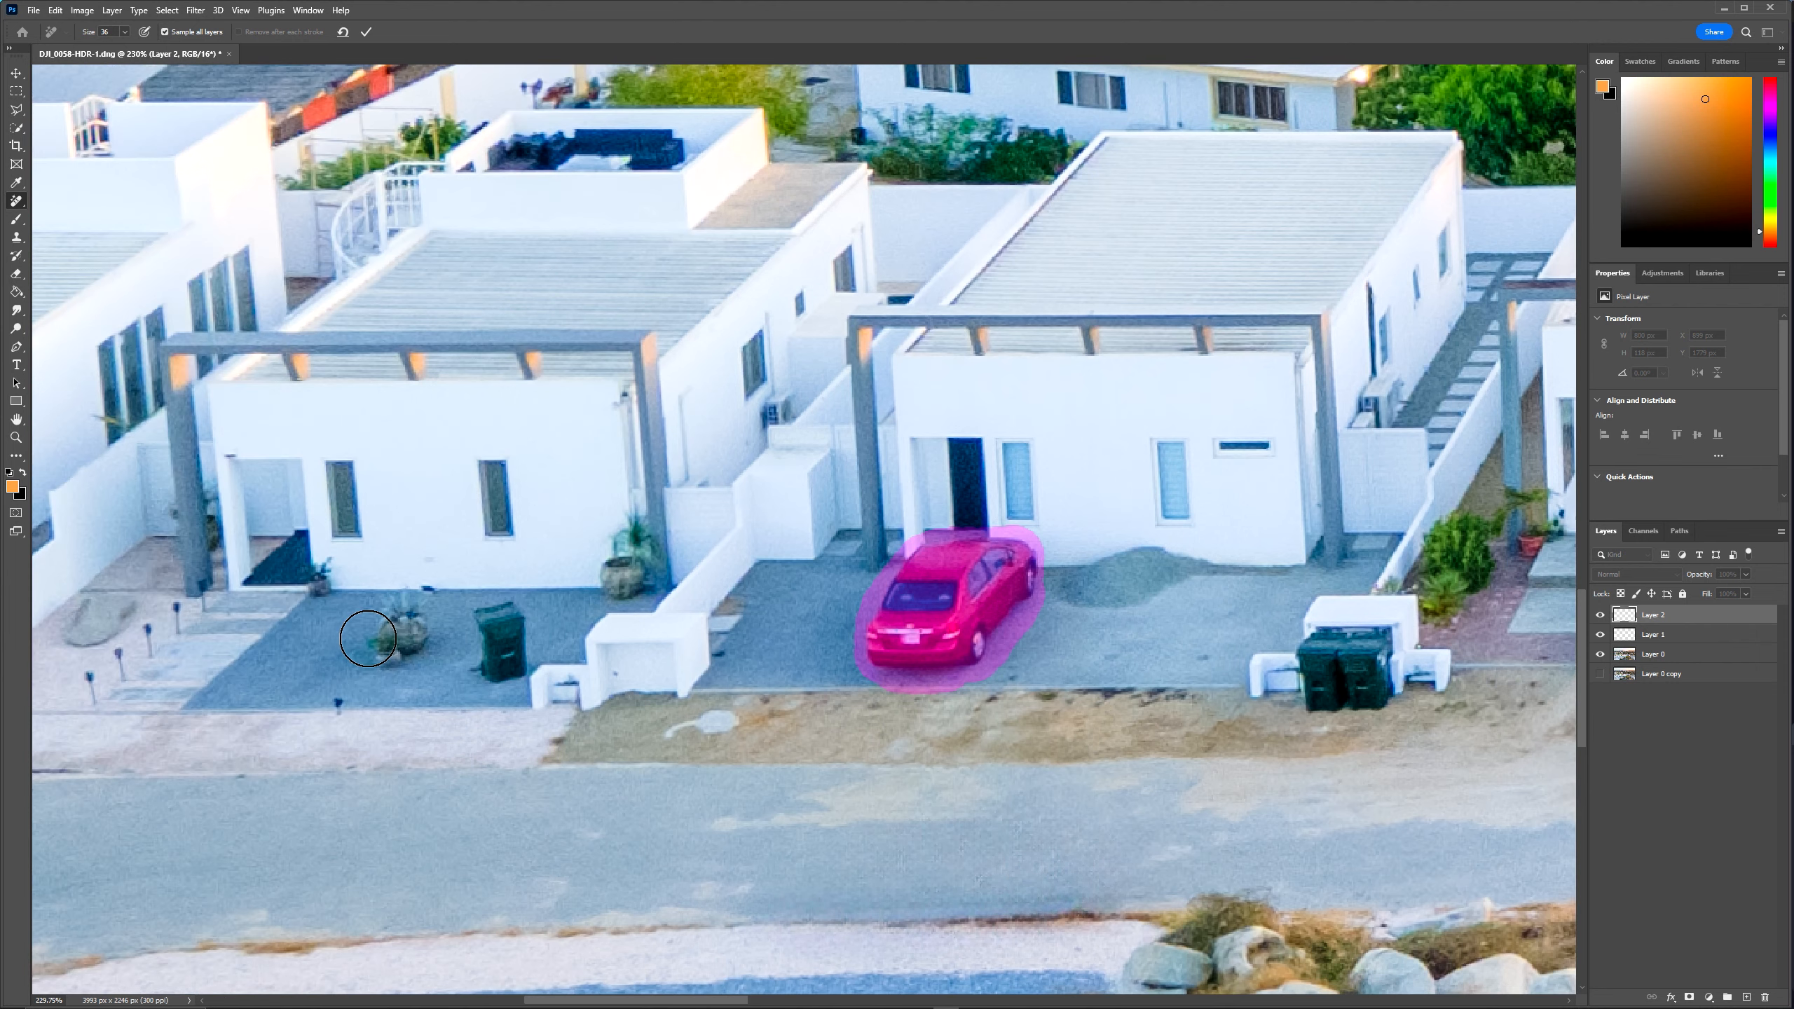
pyautogui.moveTo(491, 615); pyautogui.dragTo(501, 647)
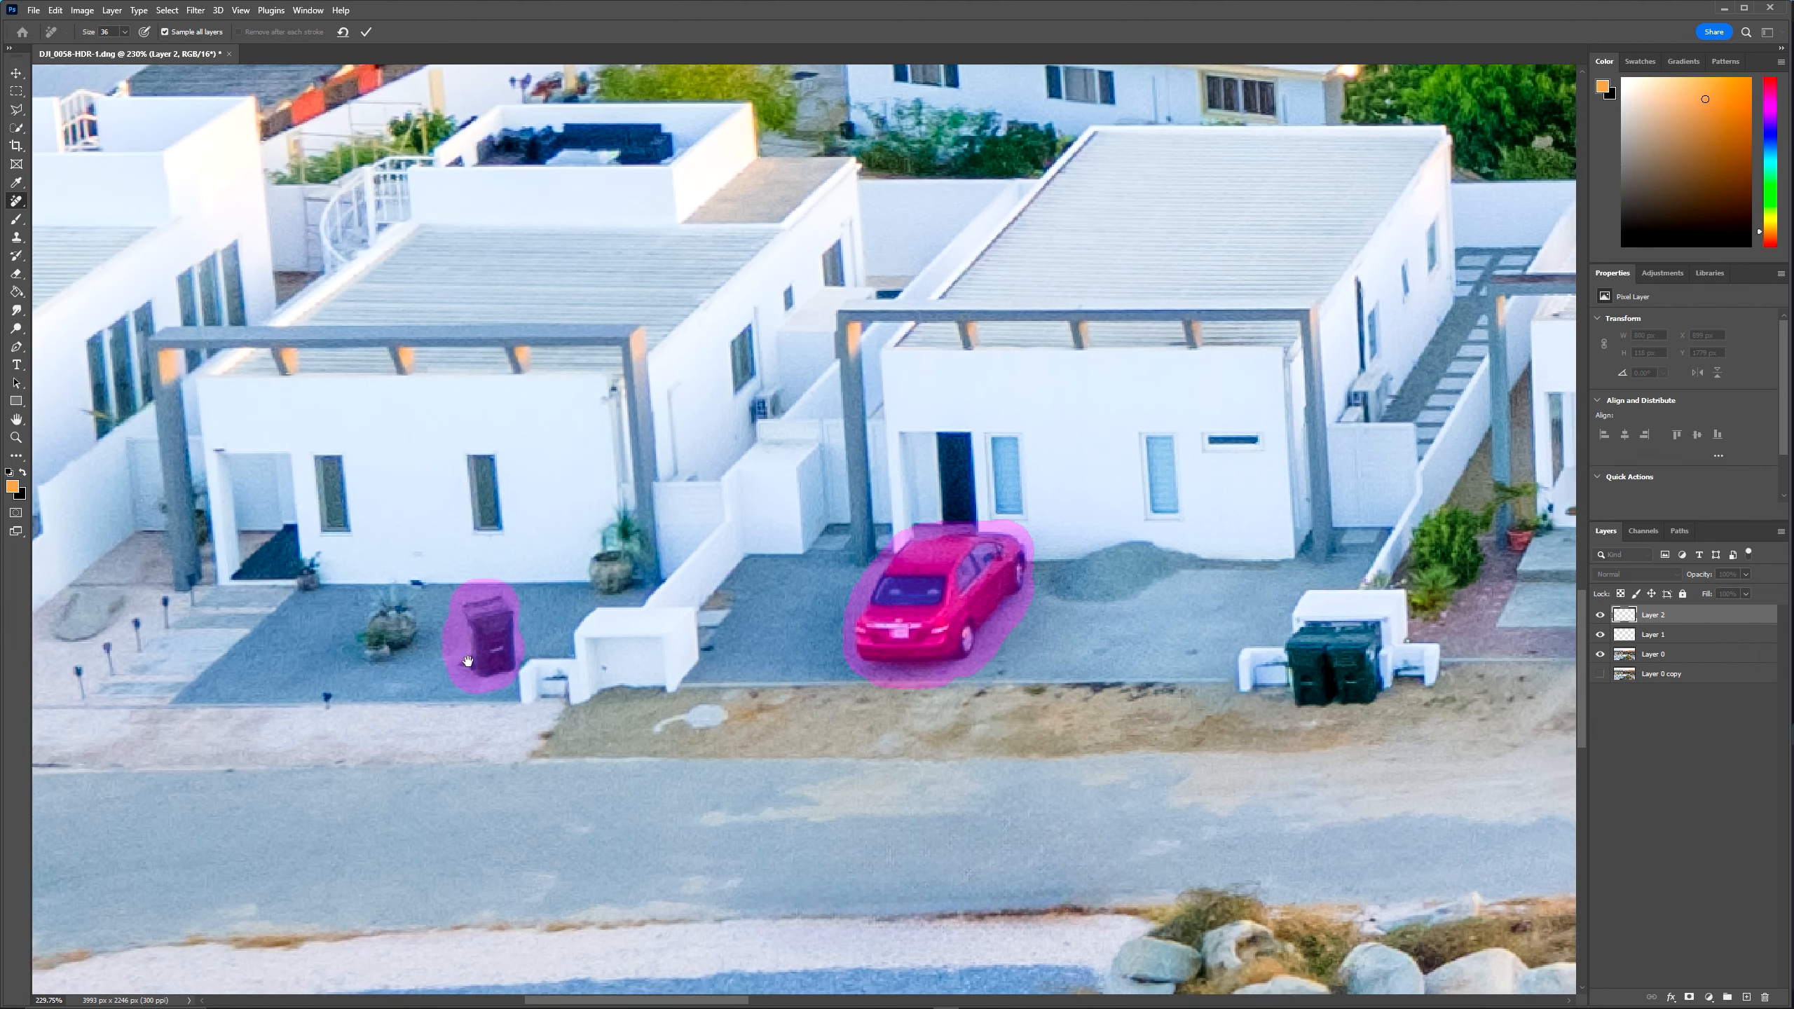
pyautogui.hscroll(8, 565, 640)
pyautogui.moveTo(1056, 565)
pyautogui.mouseDown()
pyautogui.moveTo(1049, 513)
pyautogui.moveTo(1081, 508)
pyautogui.moveTo(1075, 580)
pyautogui.mouseUp()
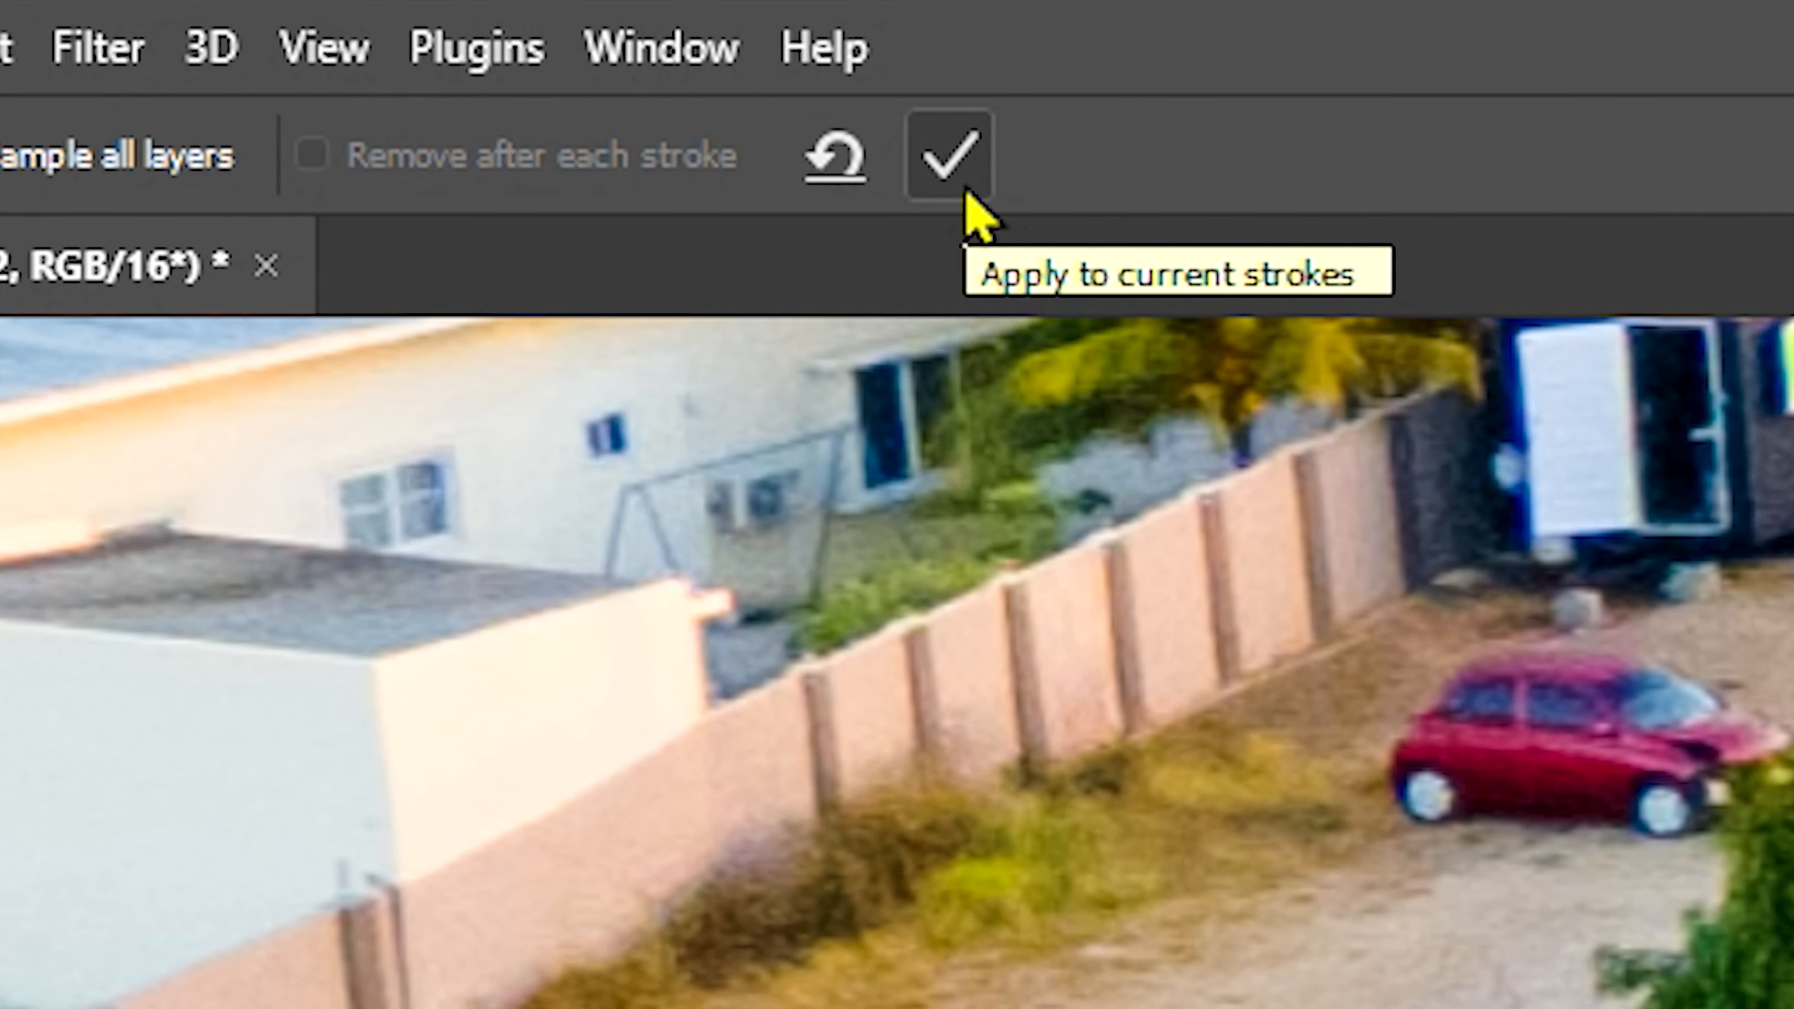
pyautogui.click(966, 192)
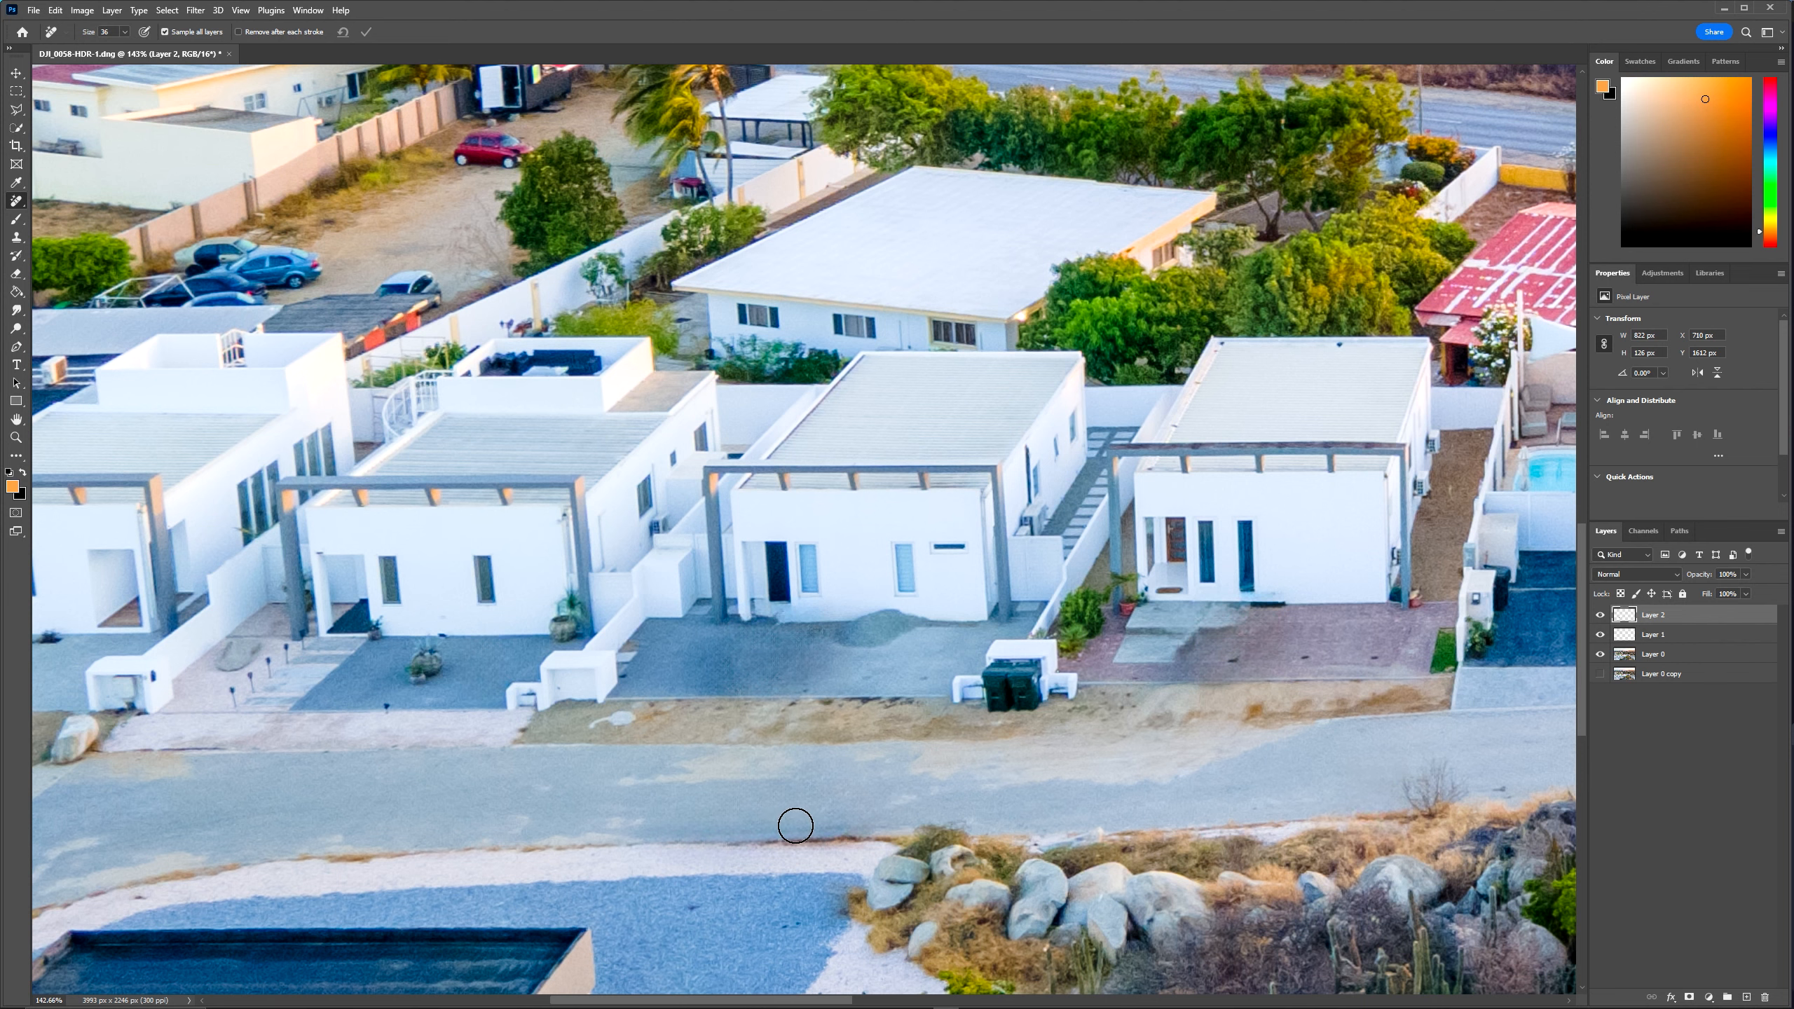
# Clean up the dark leftovers below the house's front door, and turn Remove after each stroke back on.
pyautogui.scroll(5, 763, 642)
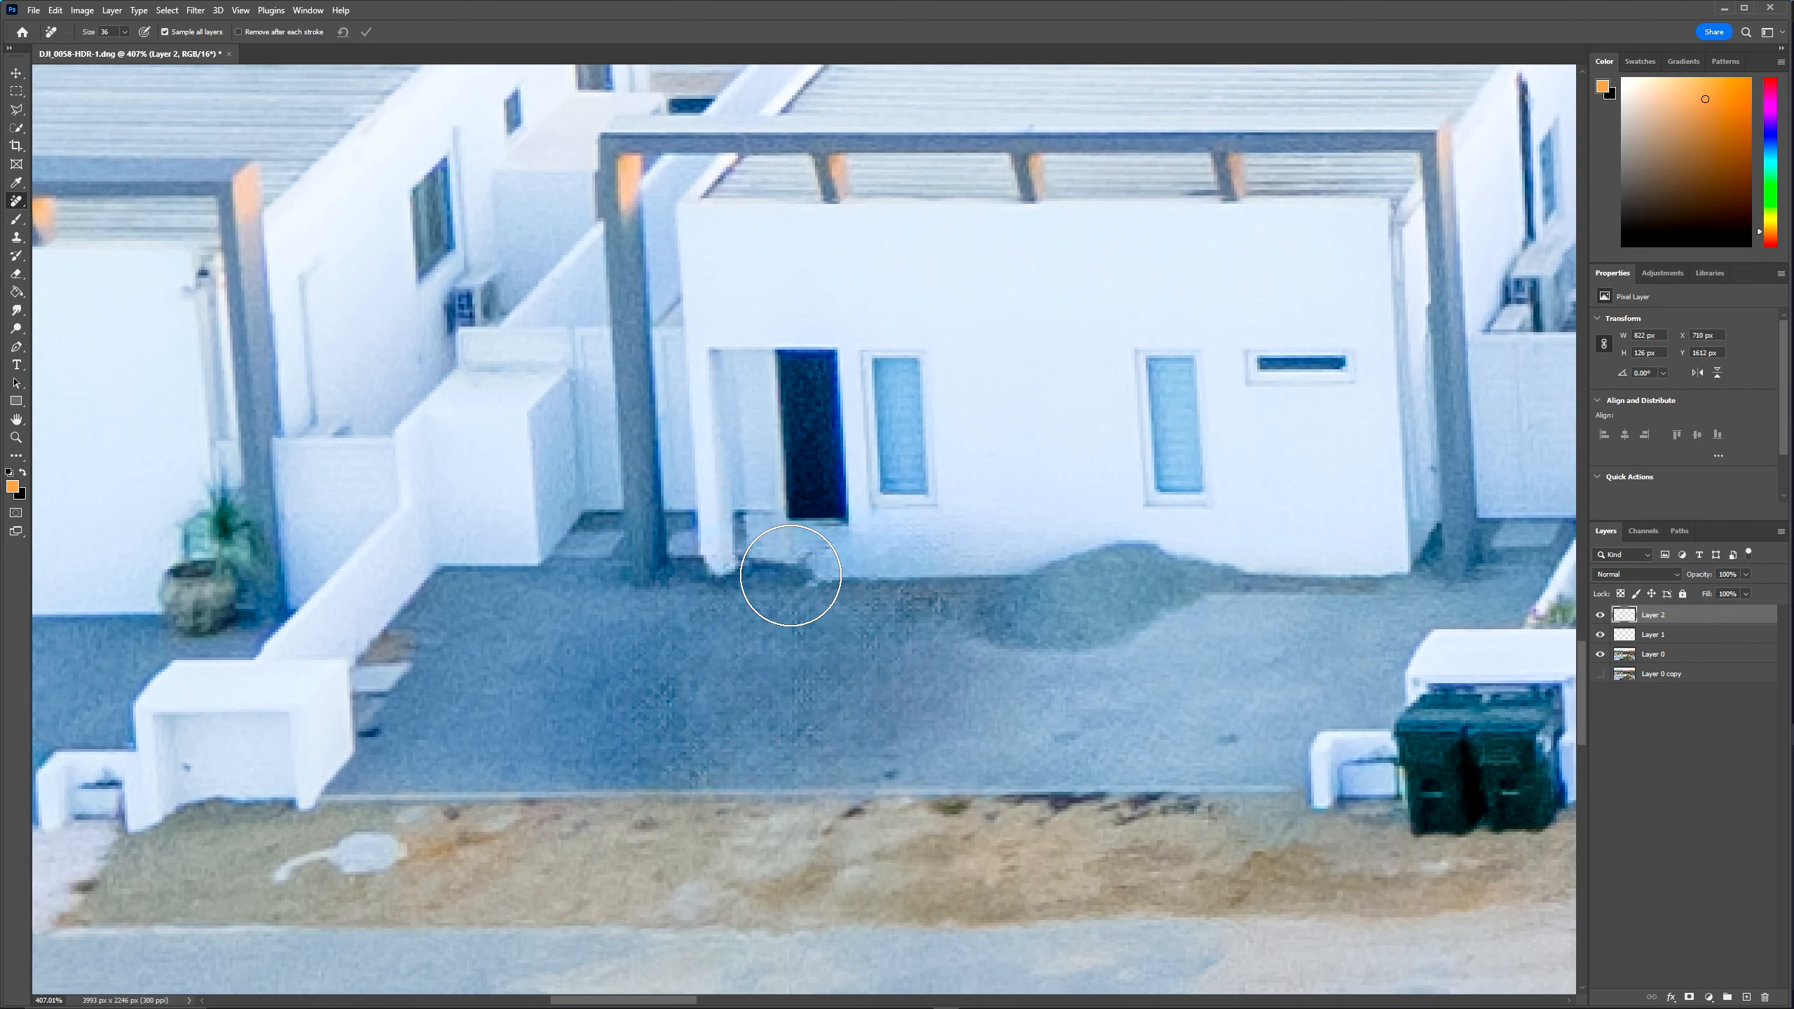
pyautogui.click(789, 569)
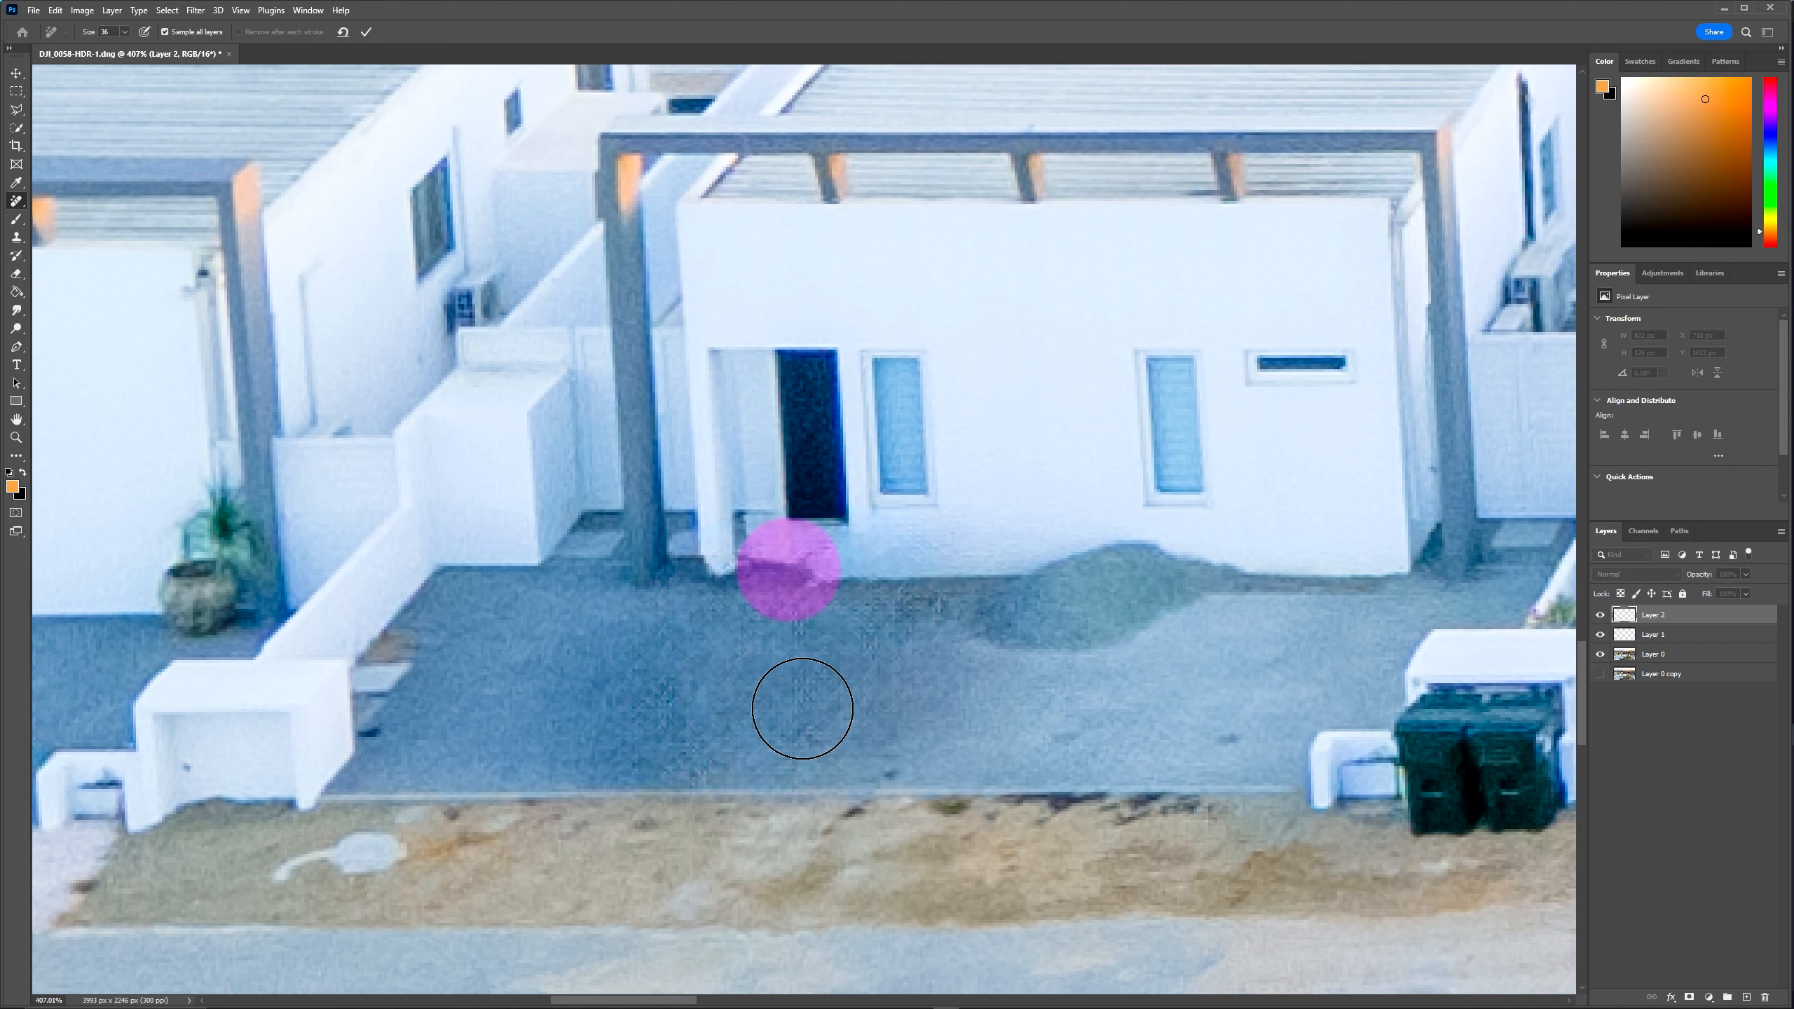
pyautogui.press('Return')
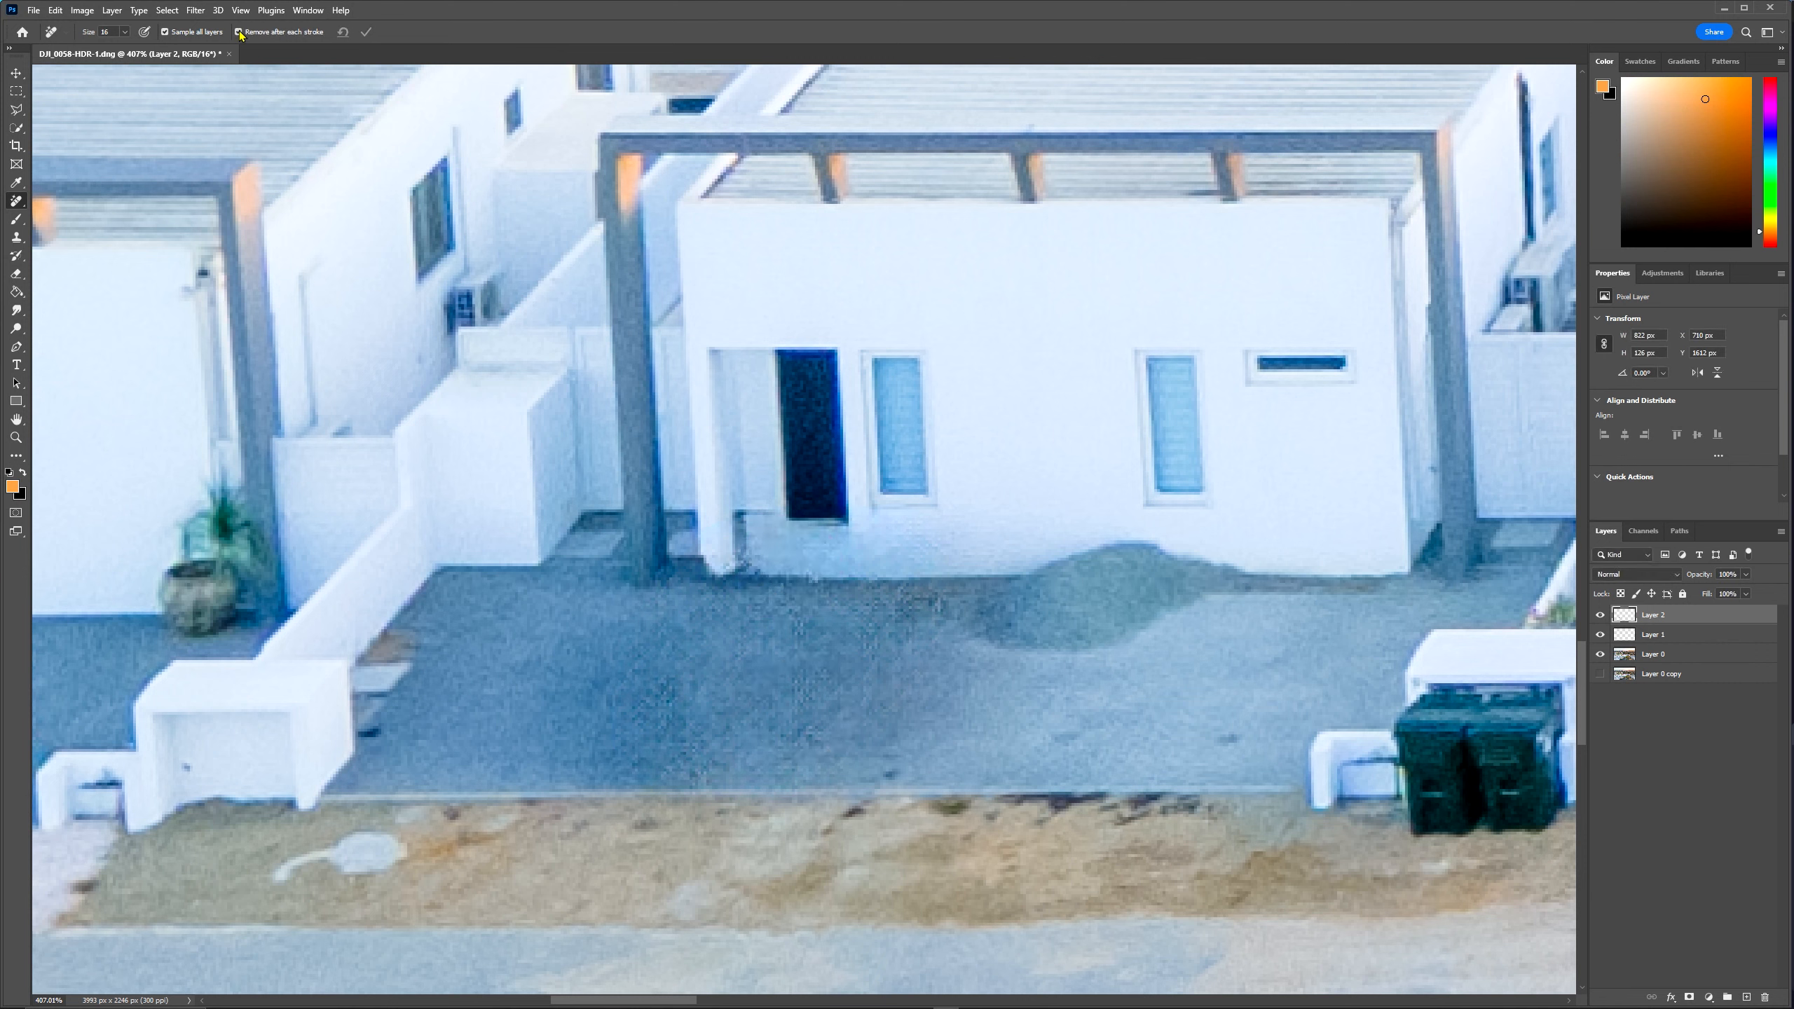
pyautogui.click(751, 571)
pyautogui.click(817, 585)
pyautogui.scroll(-5, 911, 597)
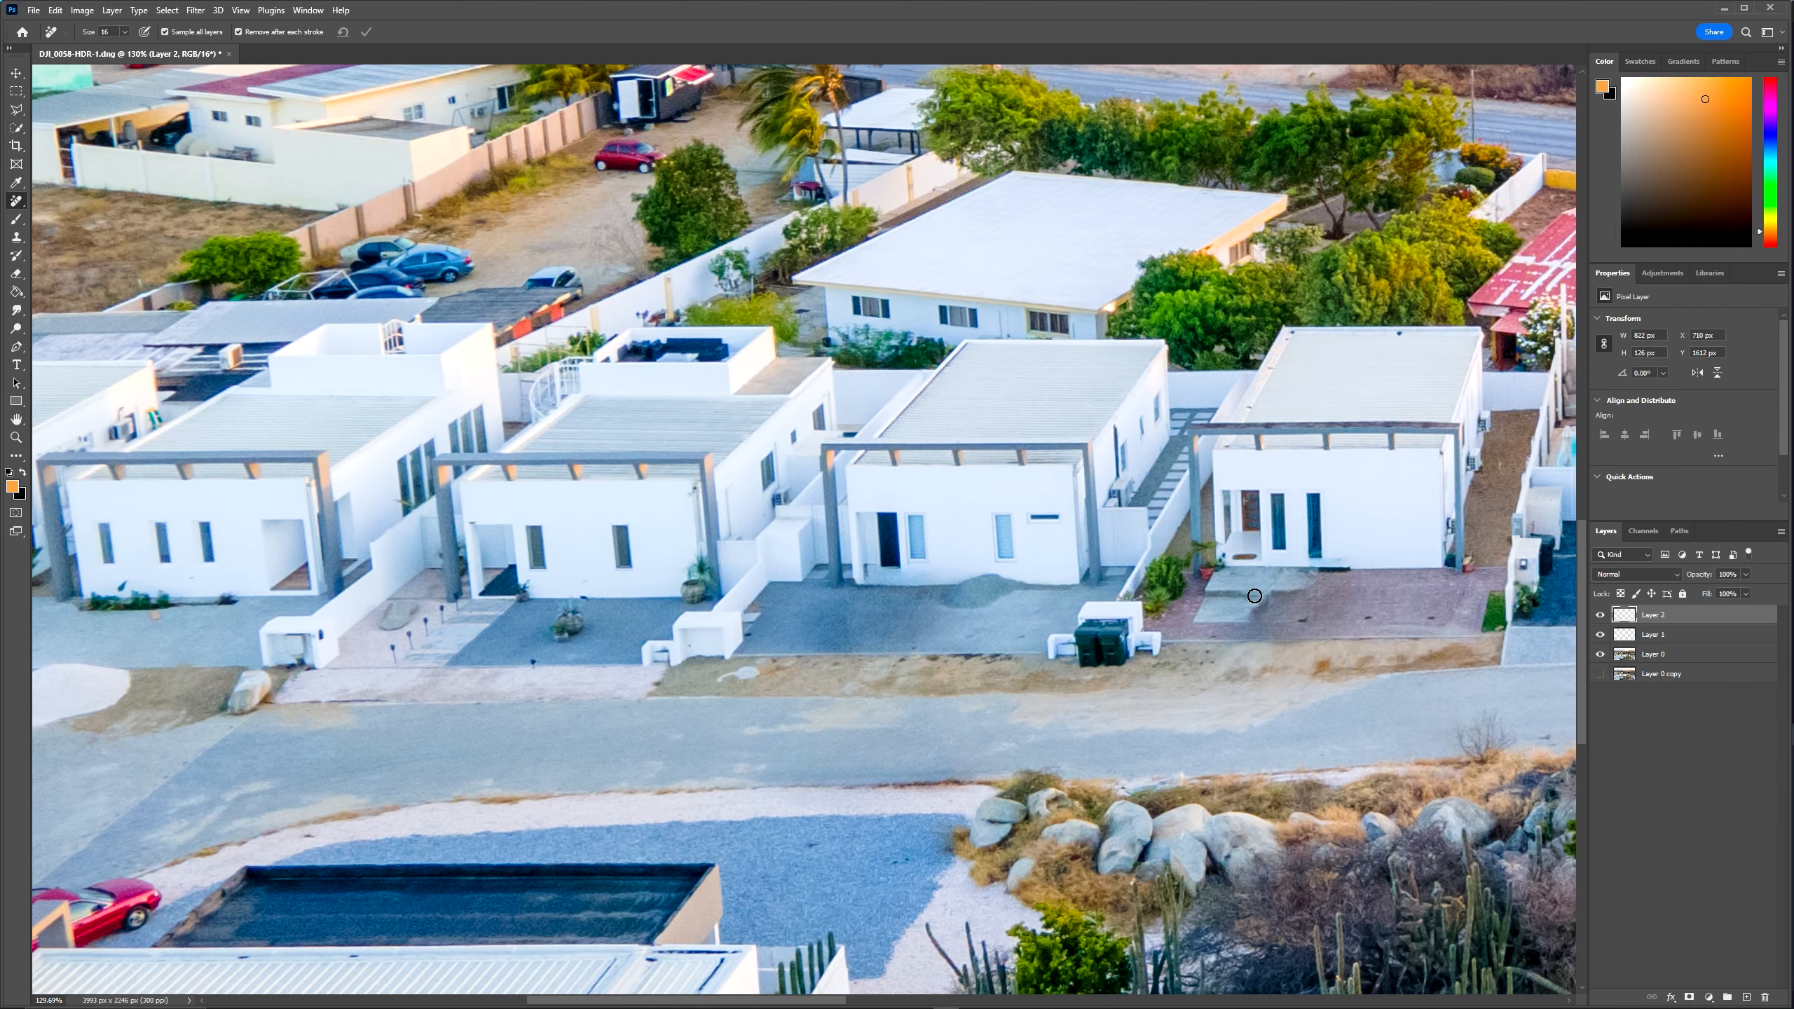
# Smooth out the dark patch on the driveway where the red car was parked.
pyautogui.scroll(3, 929, 606)
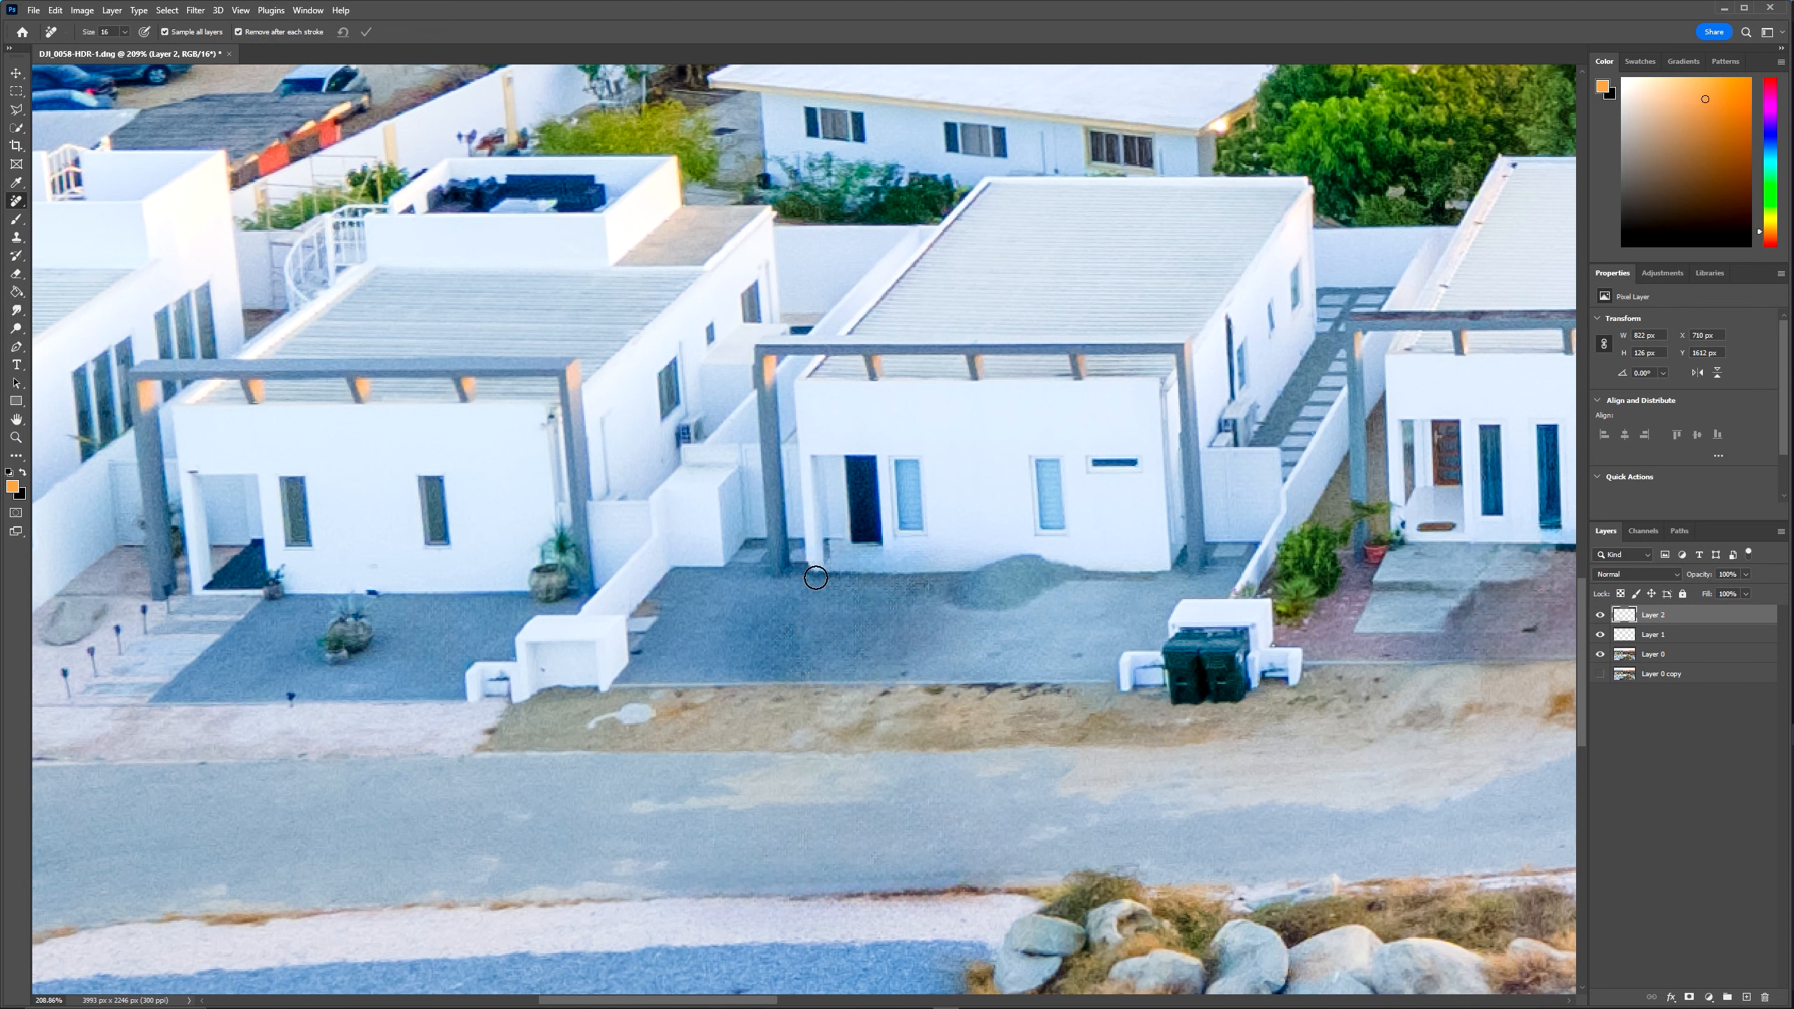
pyautogui.scroll(2, 790, 641)
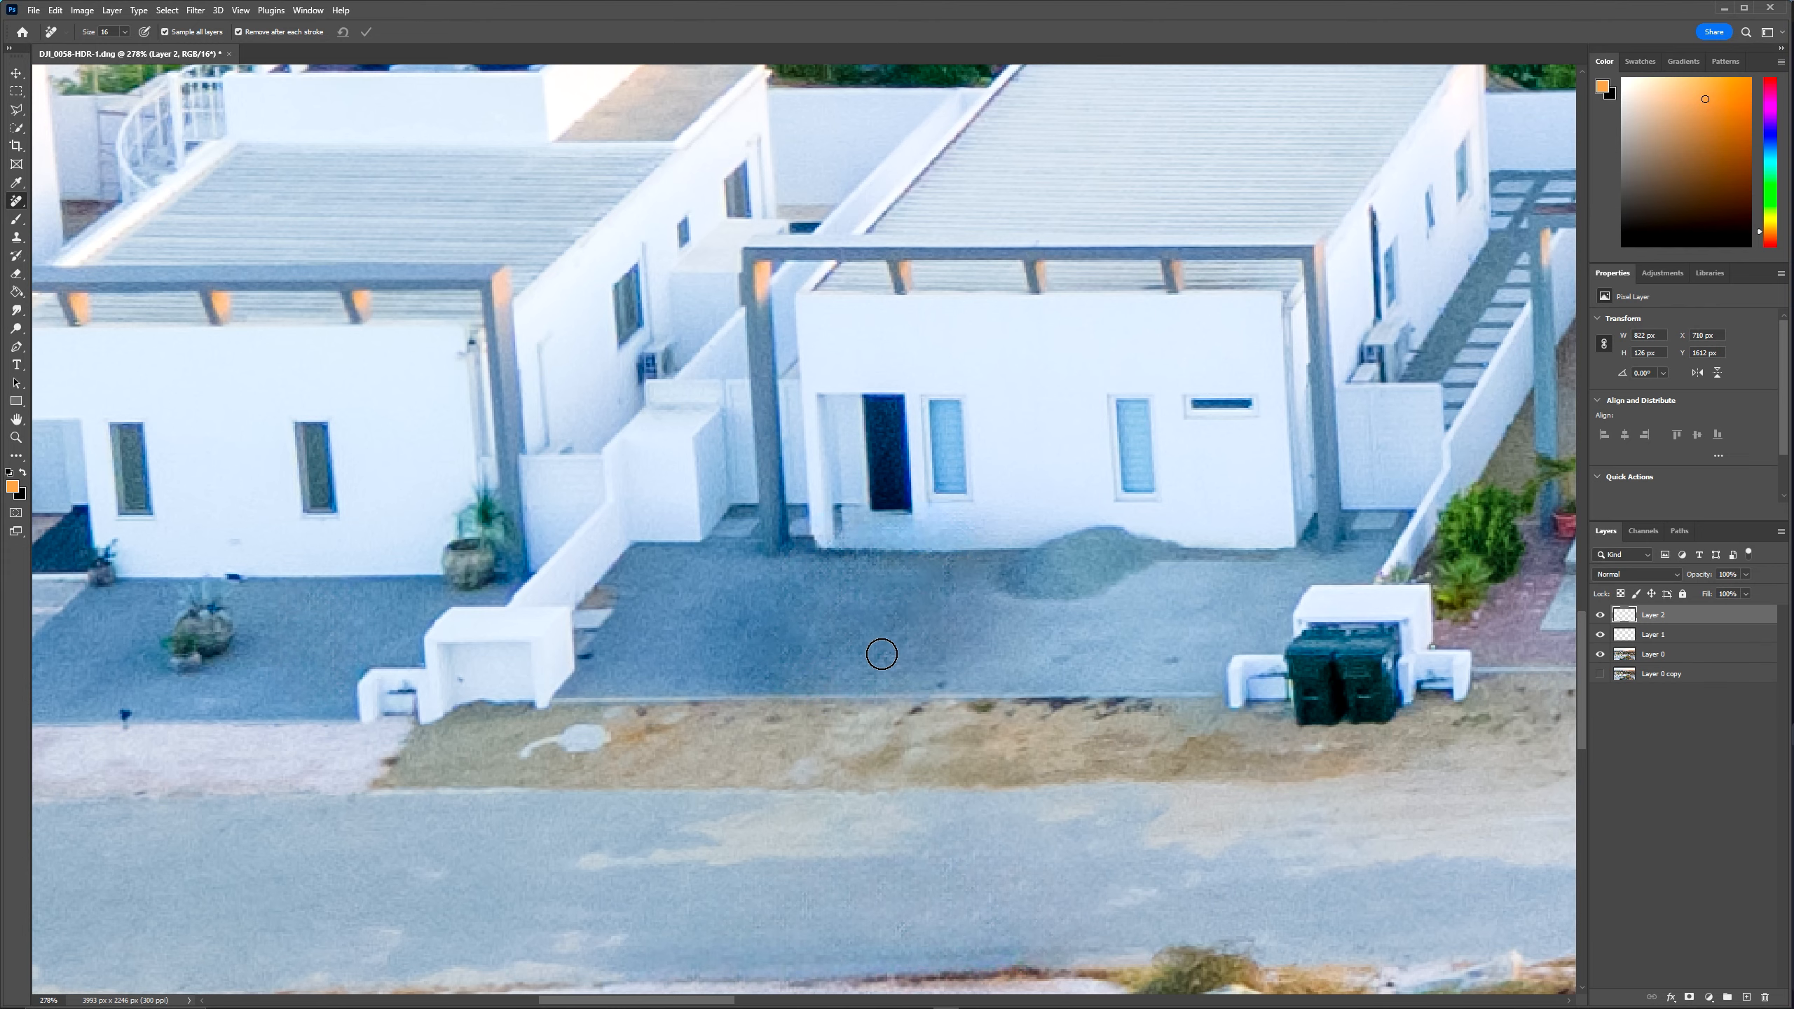
pyautogui.moveTo(859, 660); pyautogui.dragTo(1033, 609)
# Try to remove the entire white house left of the pool house by painting over it with a larger brush.
pyautogui.scroll(-6, 851, 495)
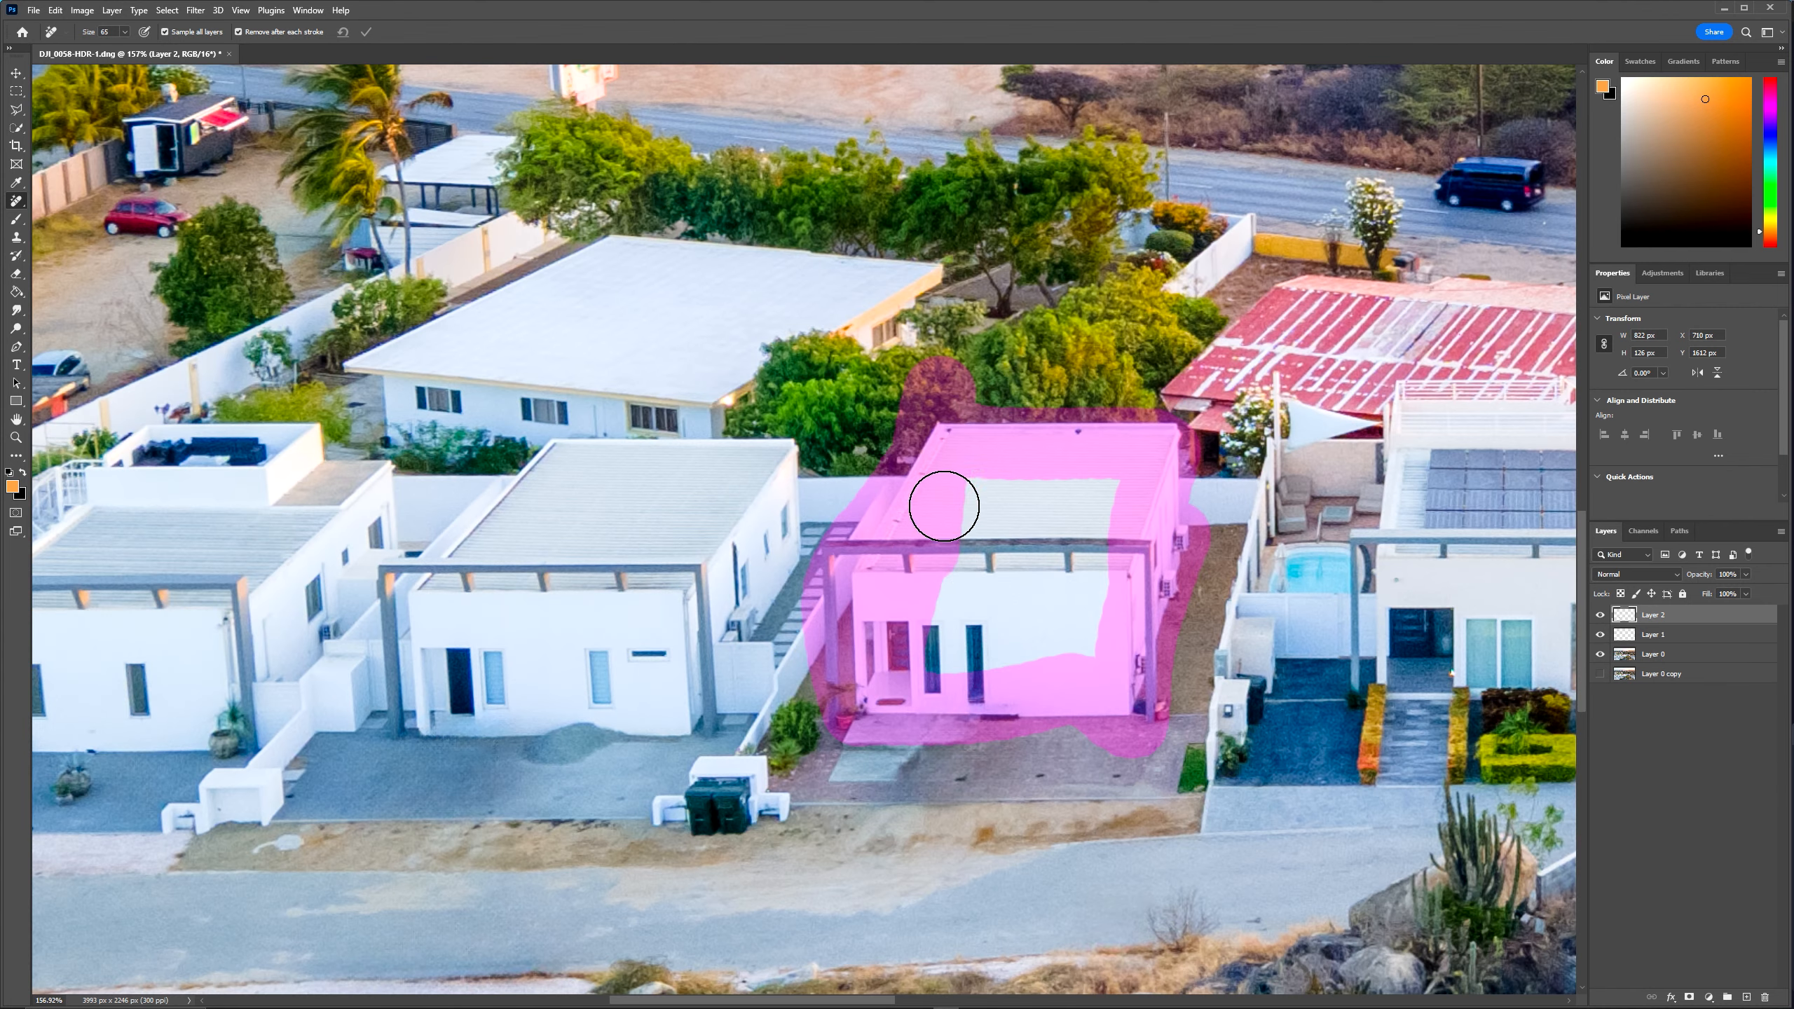
pyautogui.moveTo(945, 501)
pyautogui.mouseDown()
pyautogui.moveTo(974, 609)
pyautogui.moveTo(1007, 644)
pyautogui.moveTo(1064, 522)
pyautogui.moveTo(882, 873)
pyautogui.moveTo(1002, 707)
pyautogui.mouseUp()
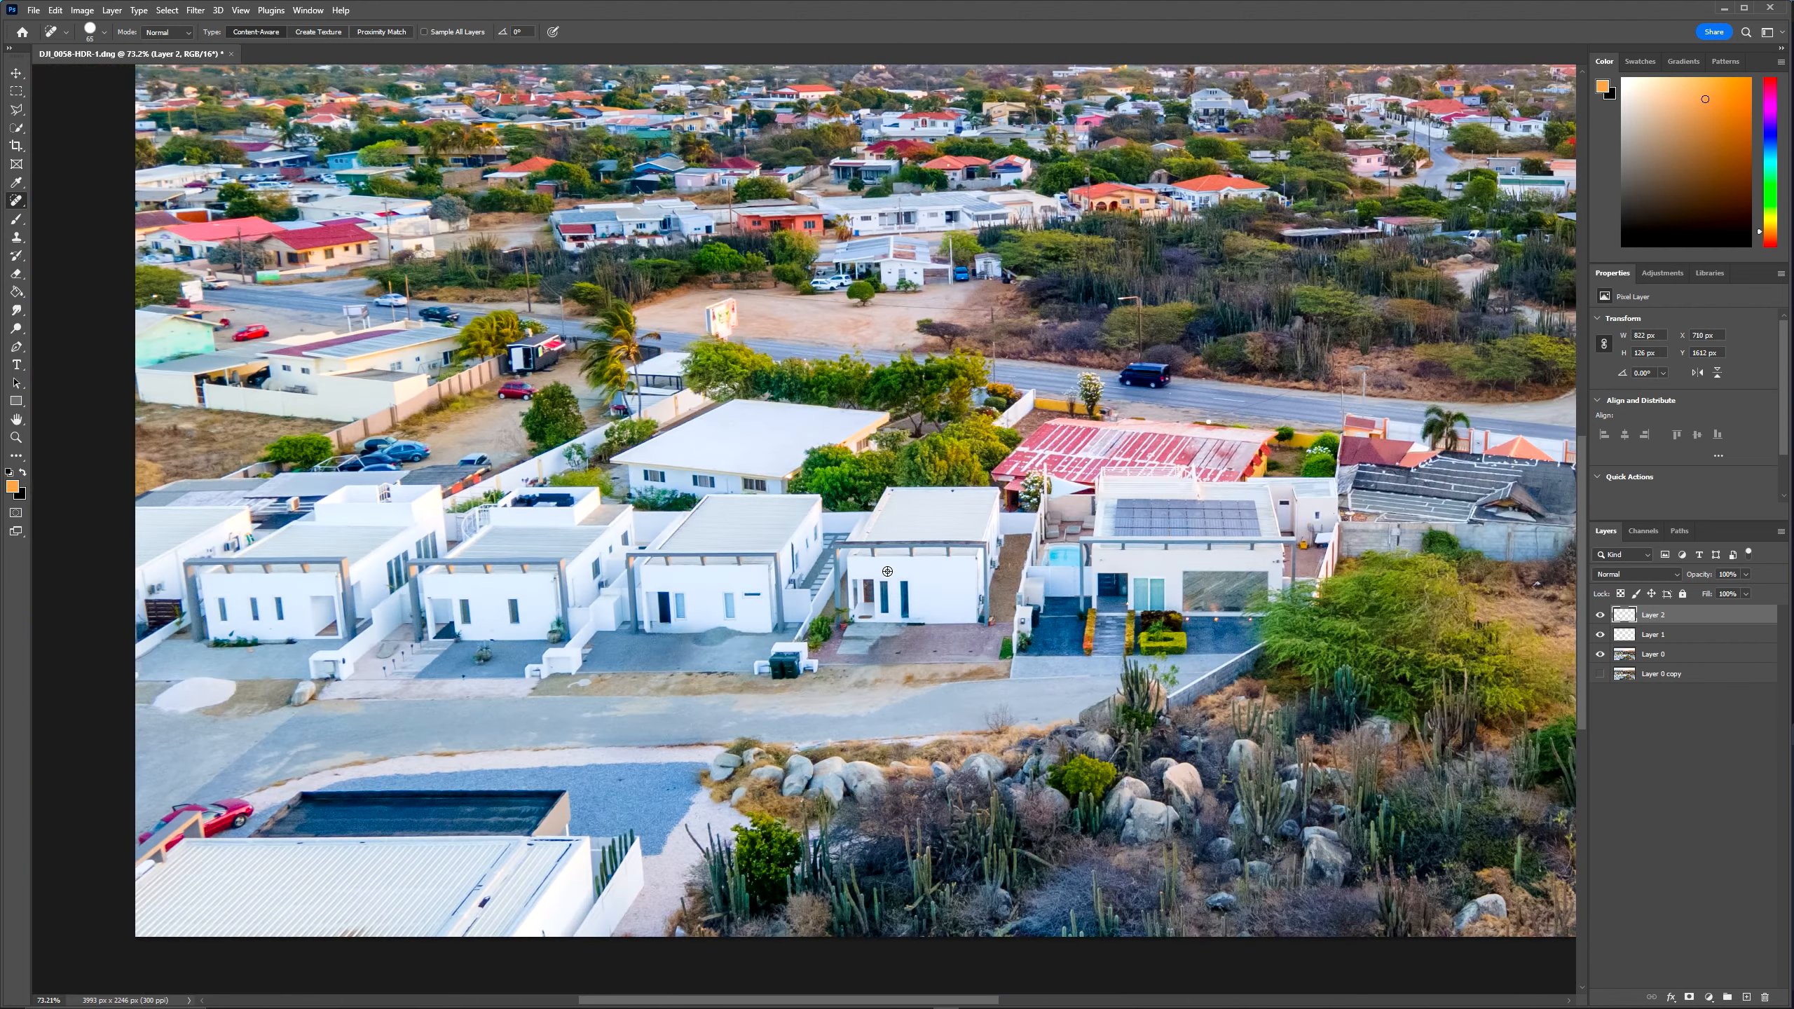
pyautogui.scroll(-2, 887, 572)
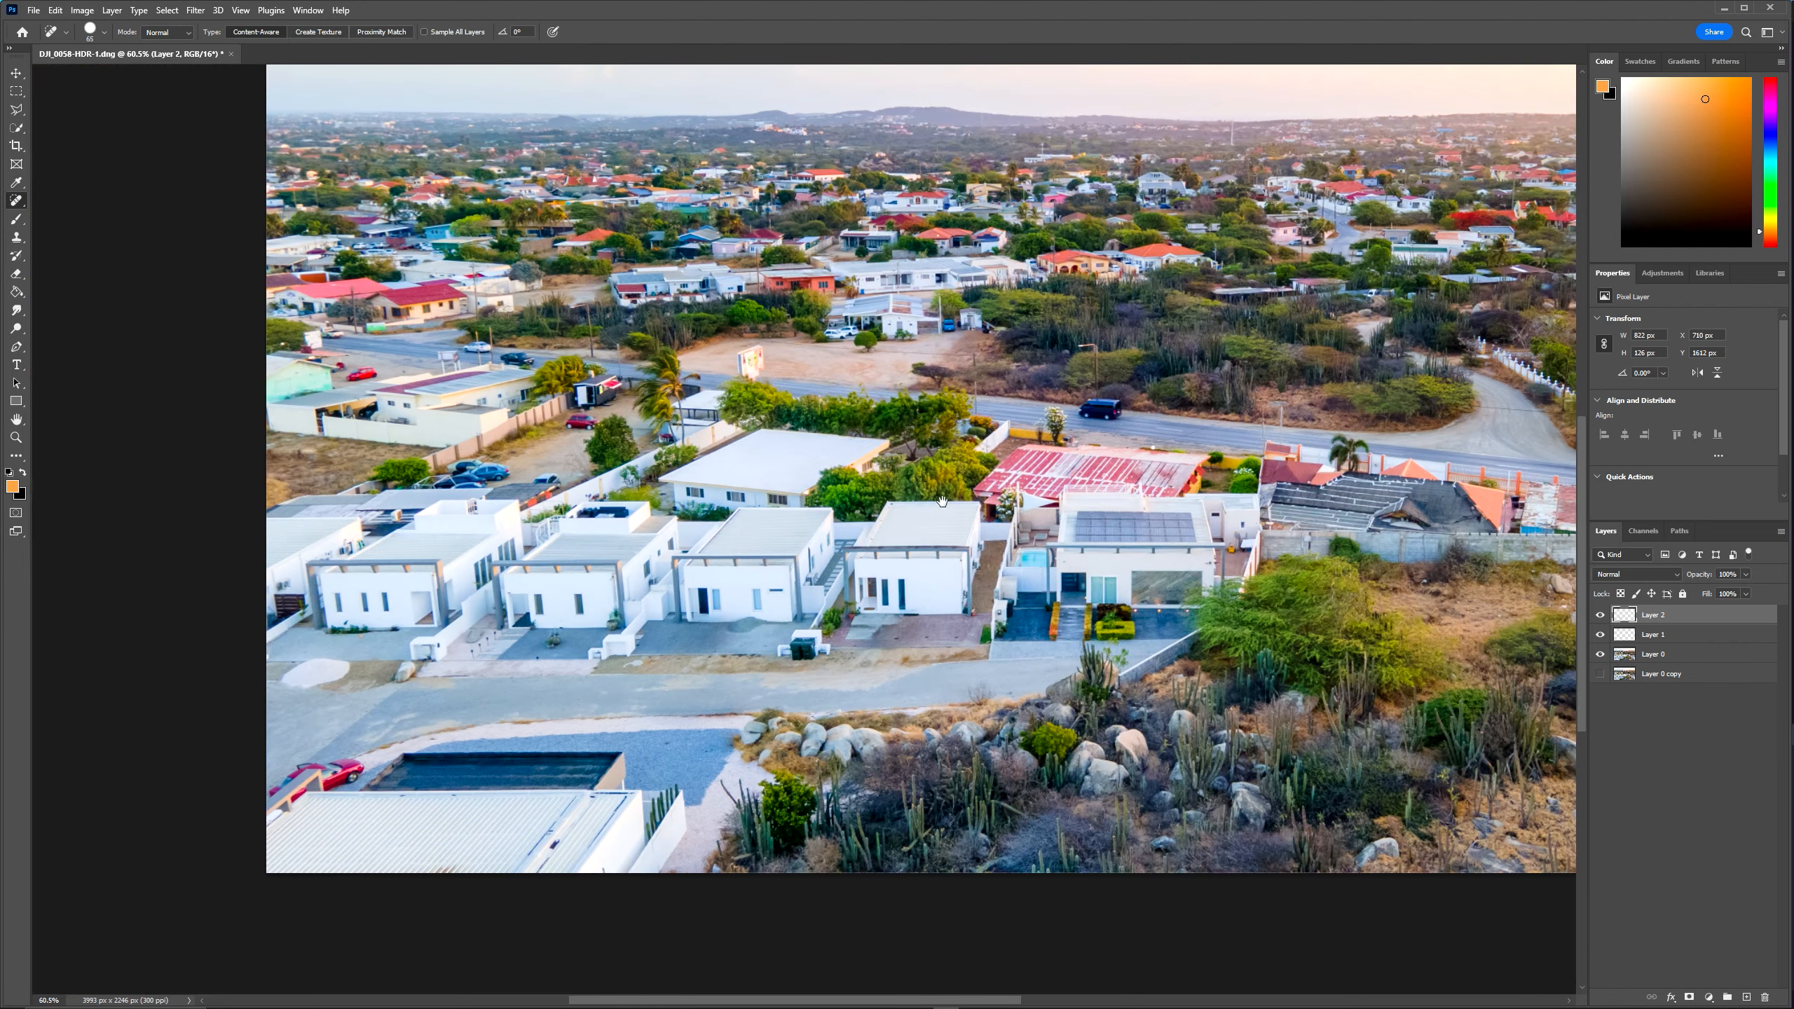
# Switch back to the Remove Tool and remove the dark blue van from the main road.
pyautogui.moveTo(943, 501); pyautogui.dragTo(872, 571)
pyautogui.moveTo(1116, 372)
pyautogui.mouseDown()
pyautogui.moveTo(892, 436)
pyautogui.moveTo(898, 416)
pyautogui.mouseUp()
pyautogui.rightClick(16, 200)
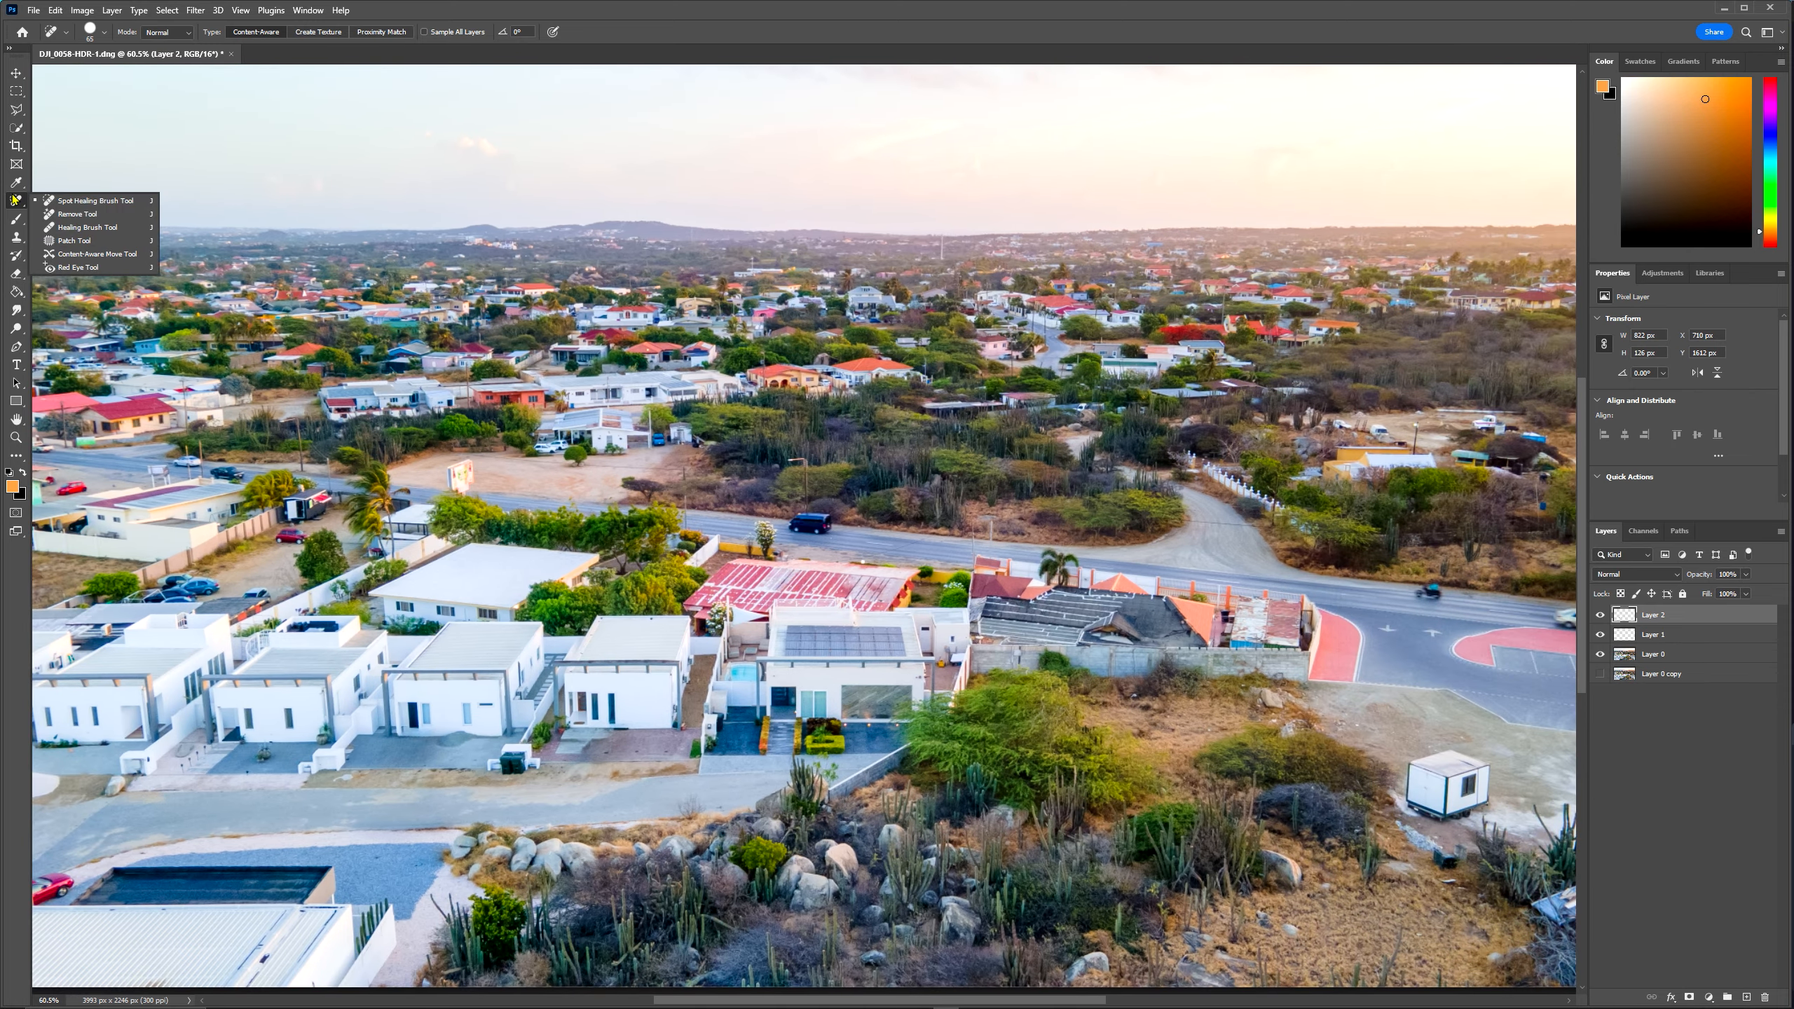
pyautogui.click(78, 215)
pyautogui.scroll(4, 941, 484)
pyautogui.moveTo(631, 559); pyautogui.dragTo(688, 560)
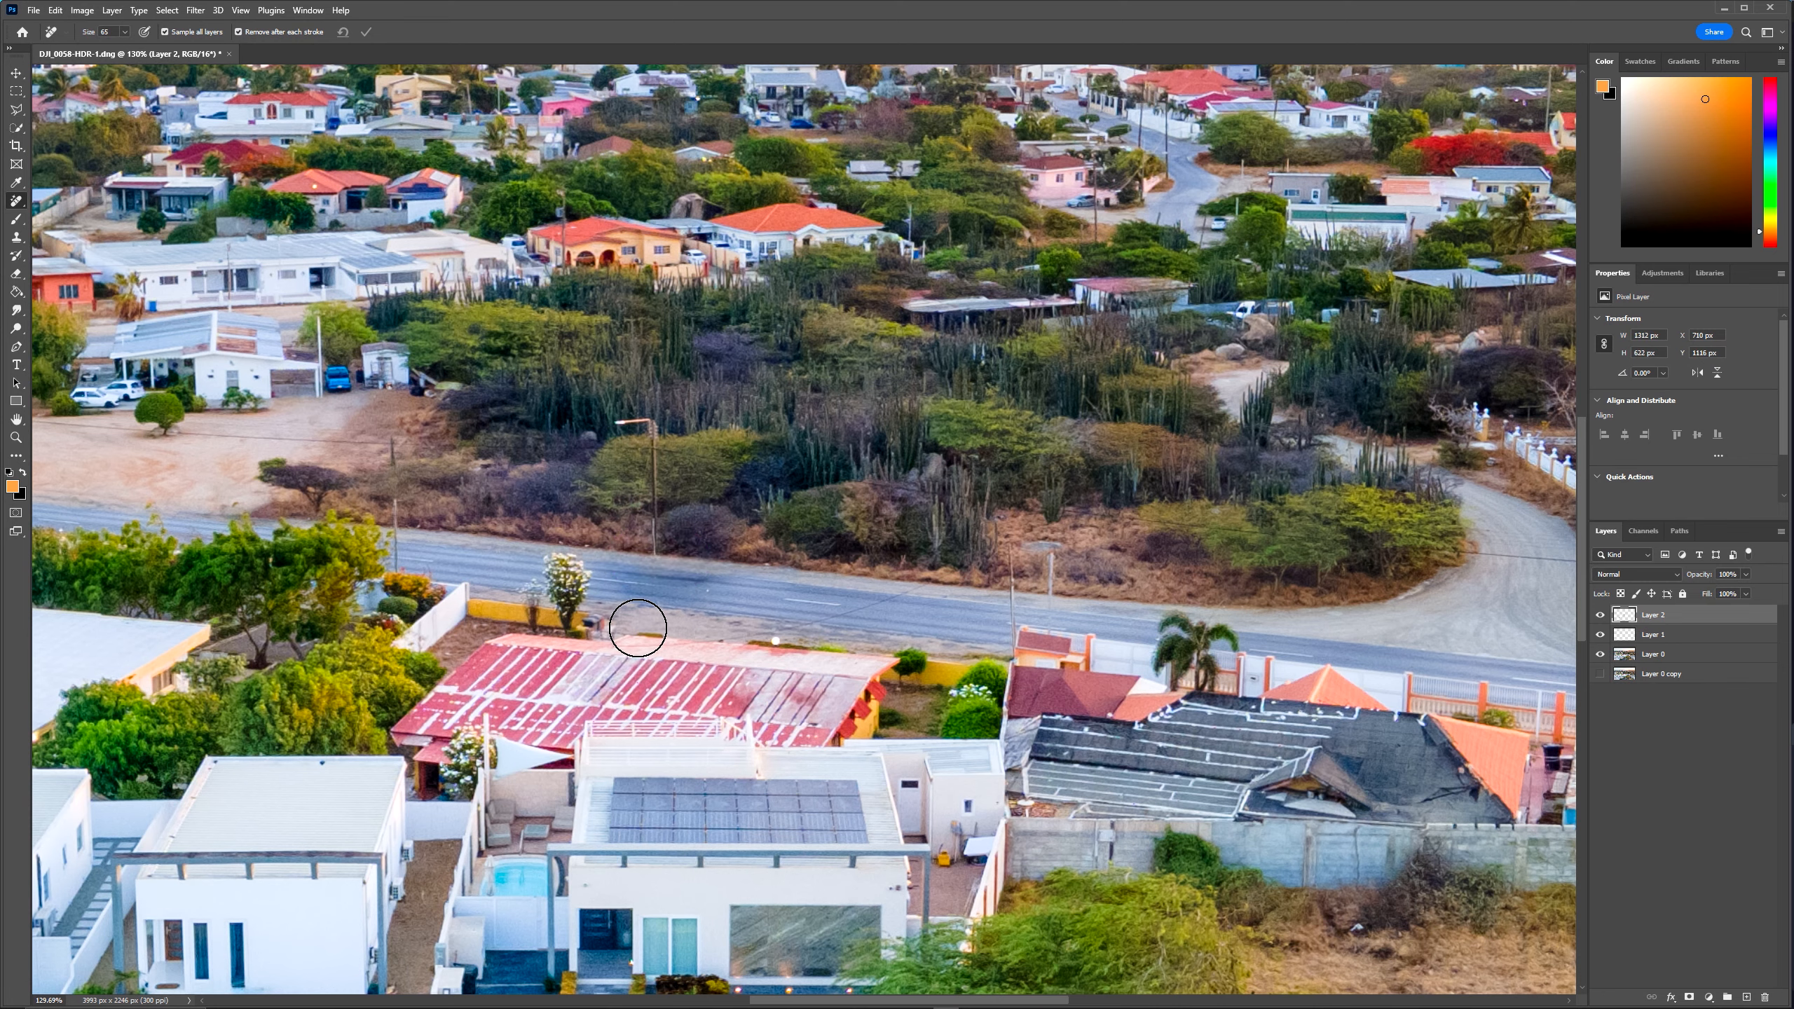
pyautogui.scroll(-4, 719, 653)
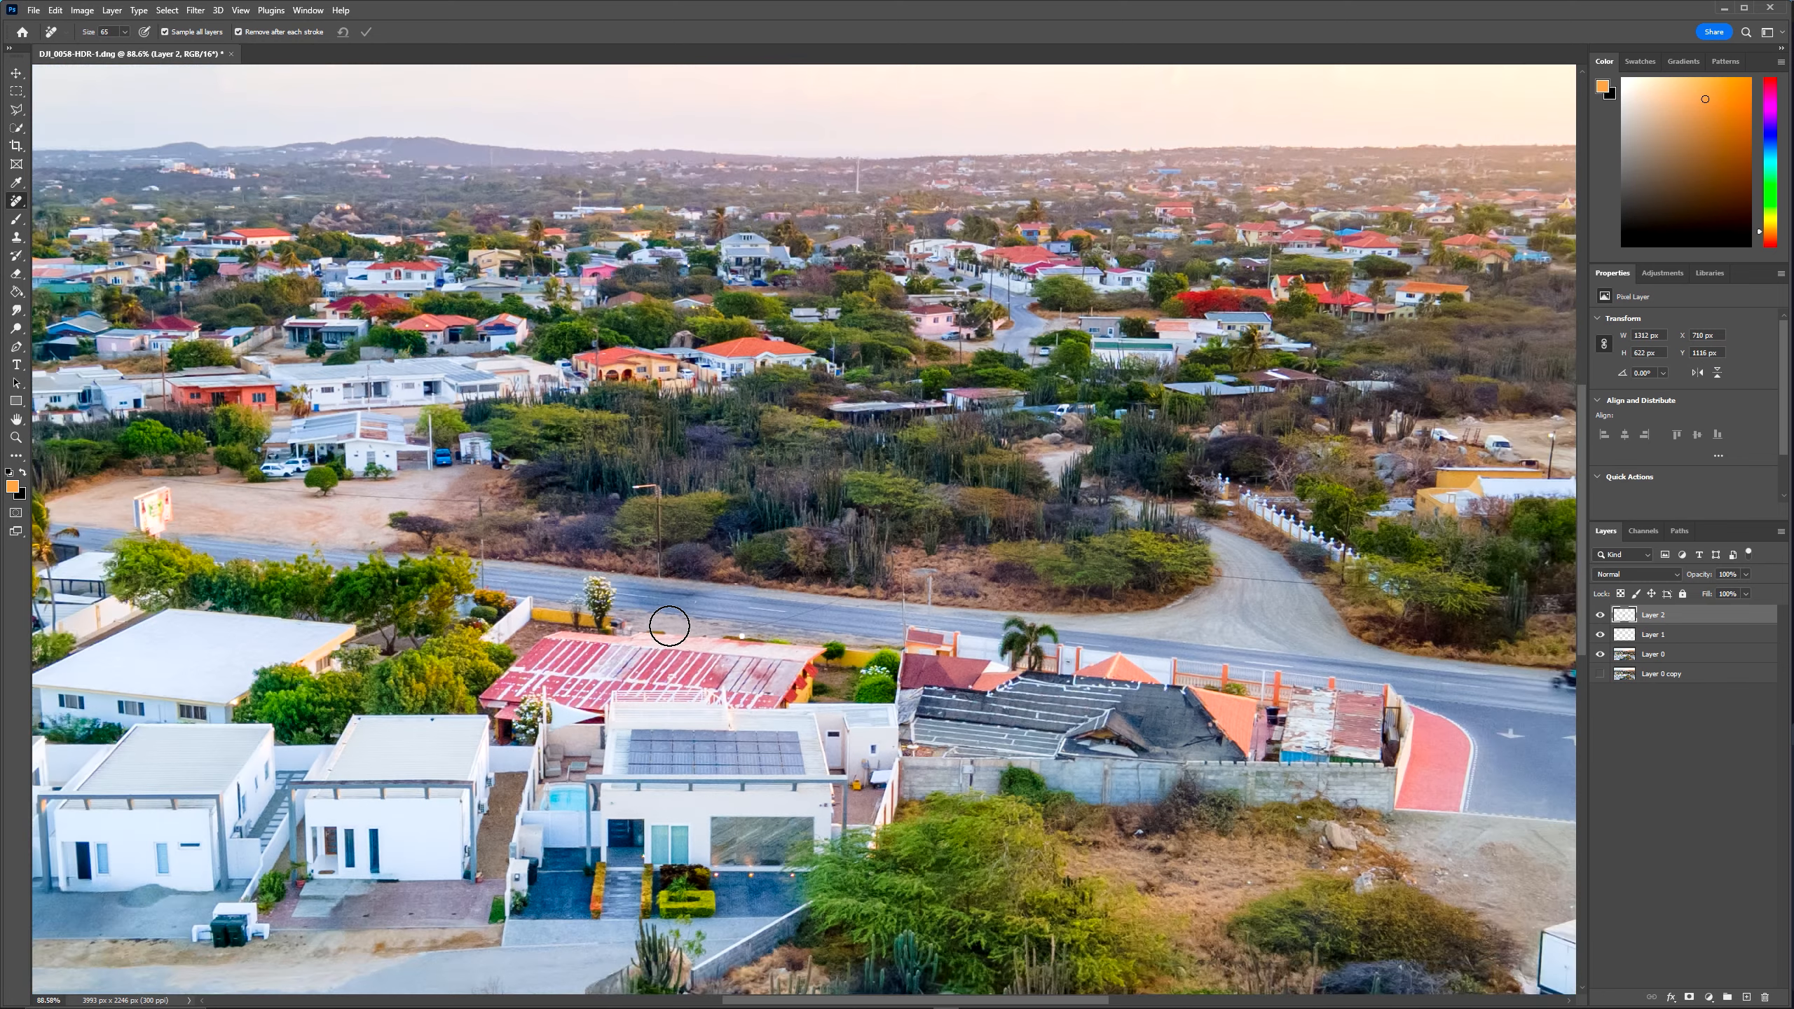
# Remove the small yellow object from the yard behind the house with solar panels, using a brush size of 28.
pyautogui.scroll(2, 749, 592)
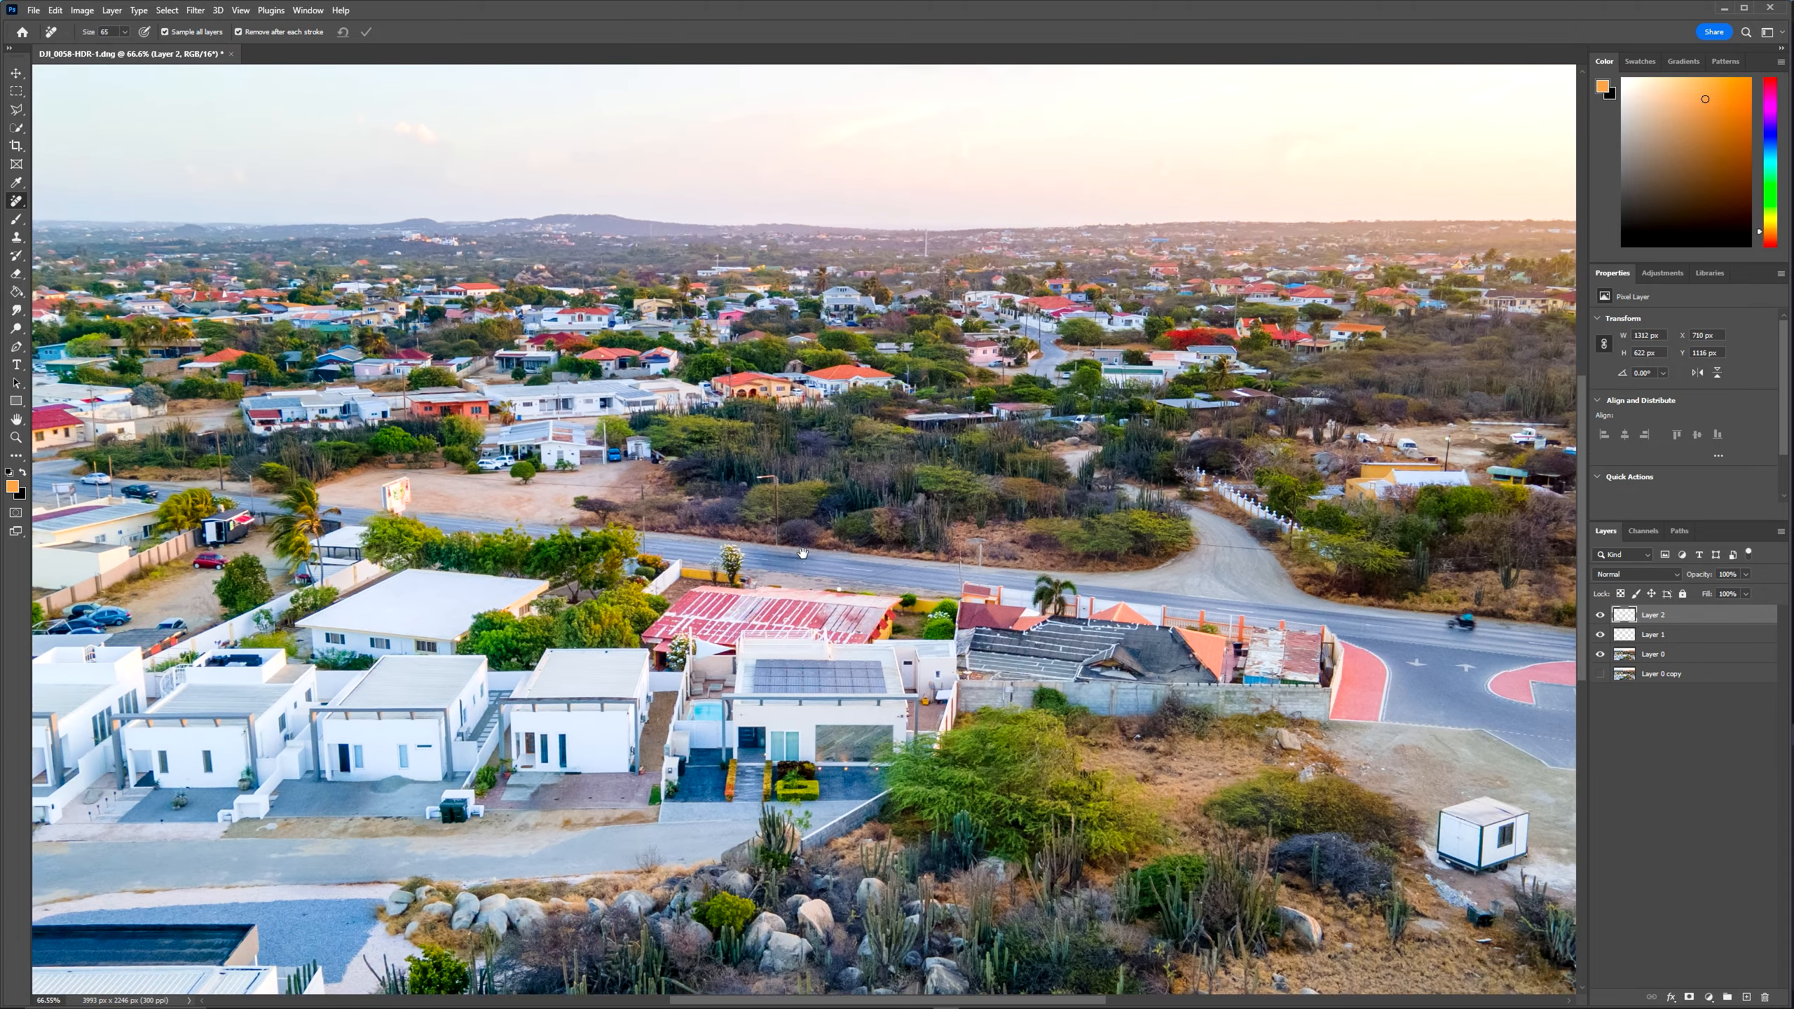
pyautogui.scroll(-2, 749, 592)
pyautogui.scroll(8, 884, 485)
pyautogui.scroll(1, 883, 484)
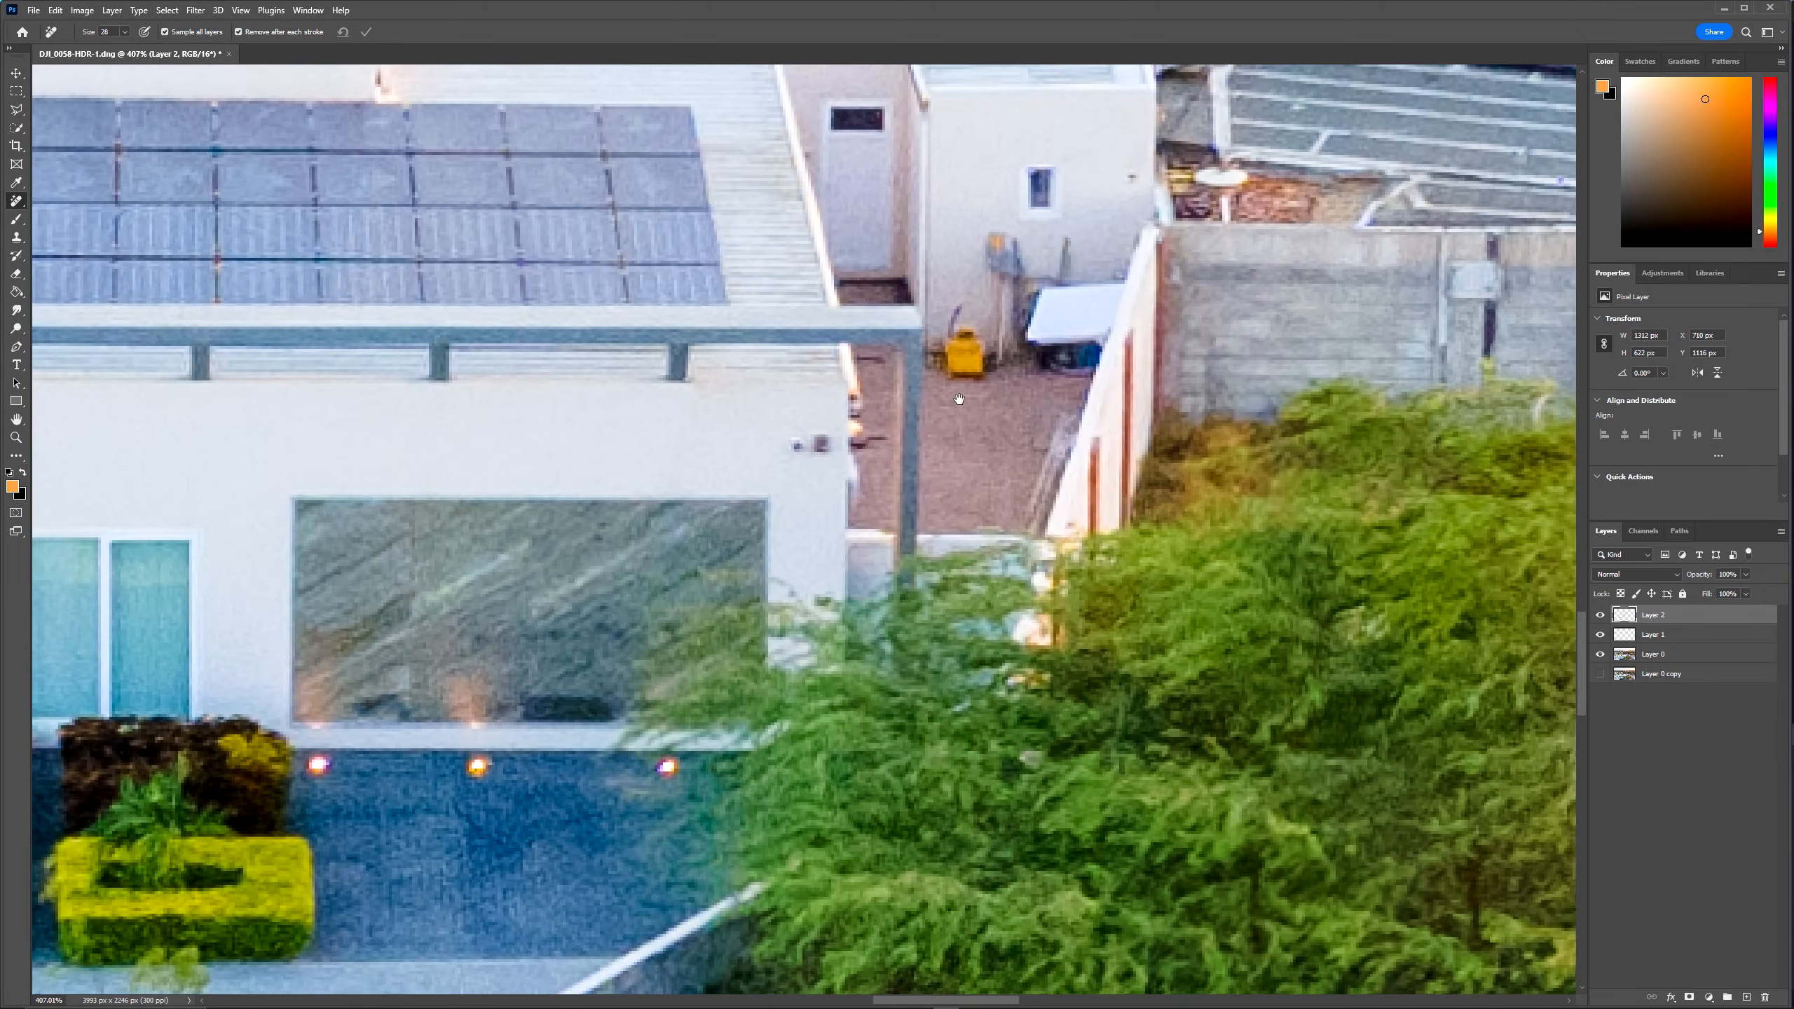
pyautogui.scroll(1, 918, 483)
pyautogui.moveTo(949, 481)
pyautogui.mouseDown()
pyautogui.moveTo(950, 415)
pyautogui.moveTo(955, 452)
pyautogui.mouseUp()
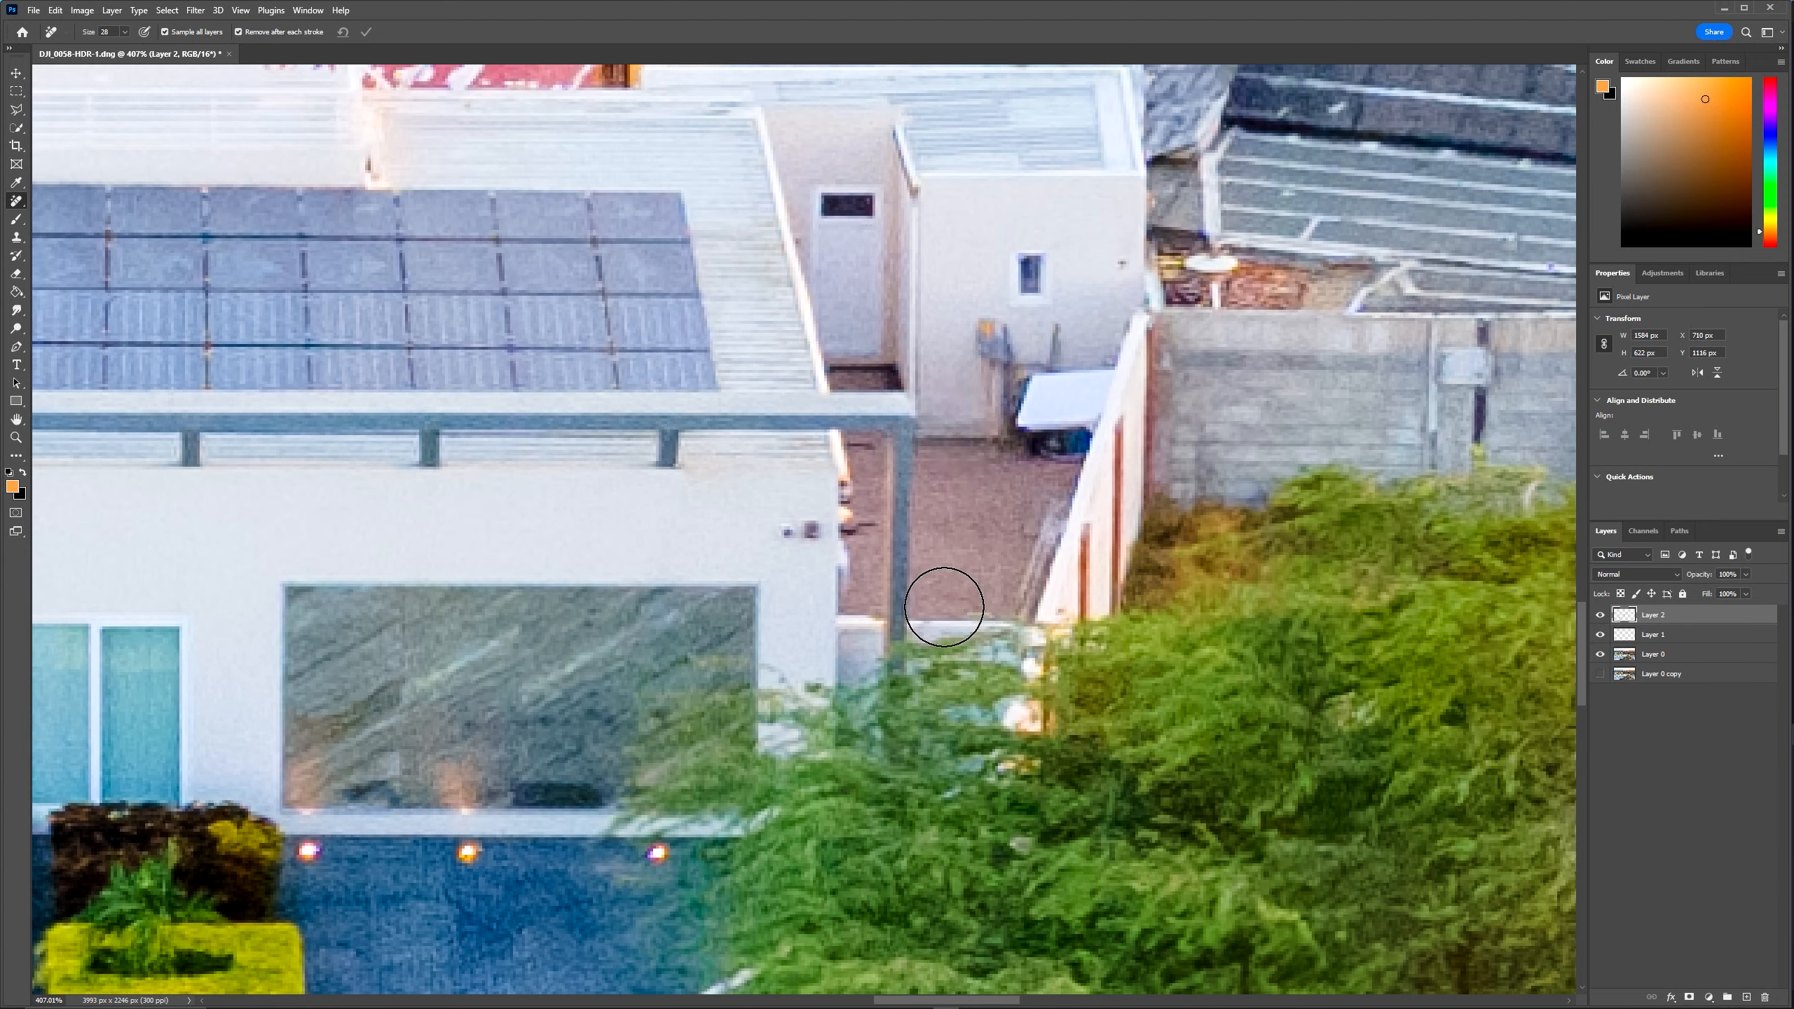
pyautogui.scroll(-5, 681, 528)
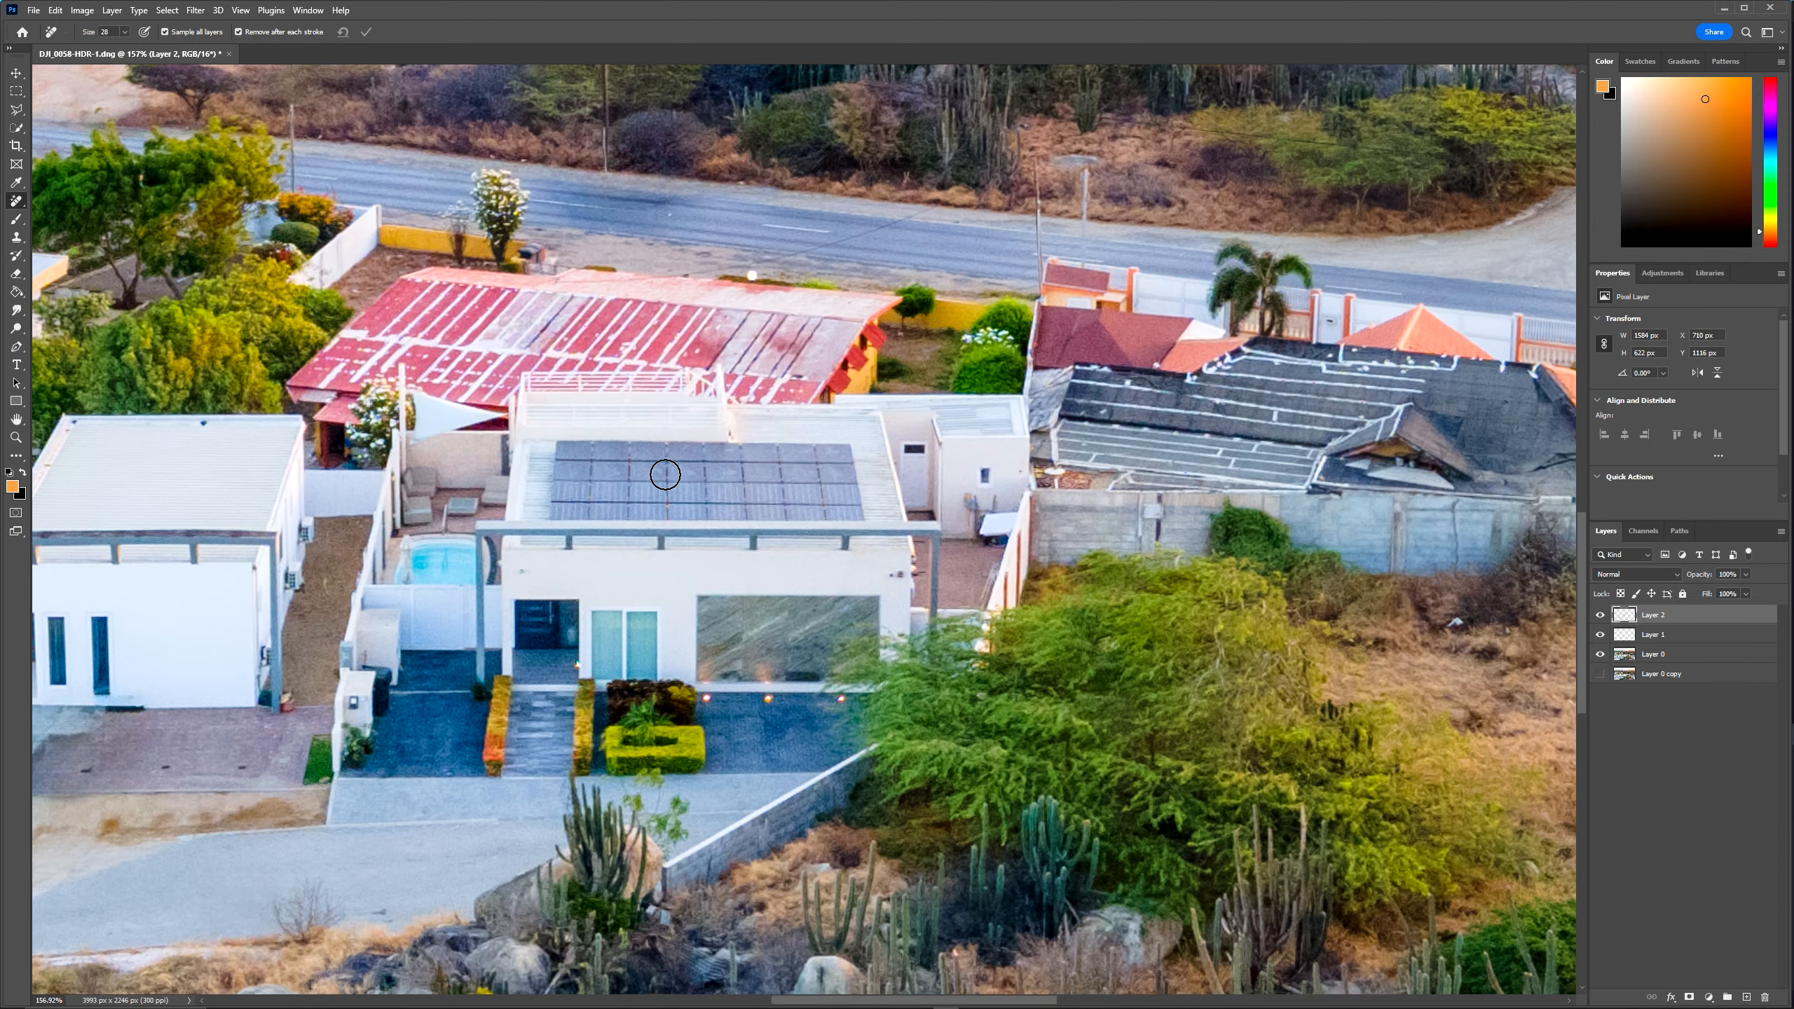
pyautogui.scroll(-4, 656, 482)
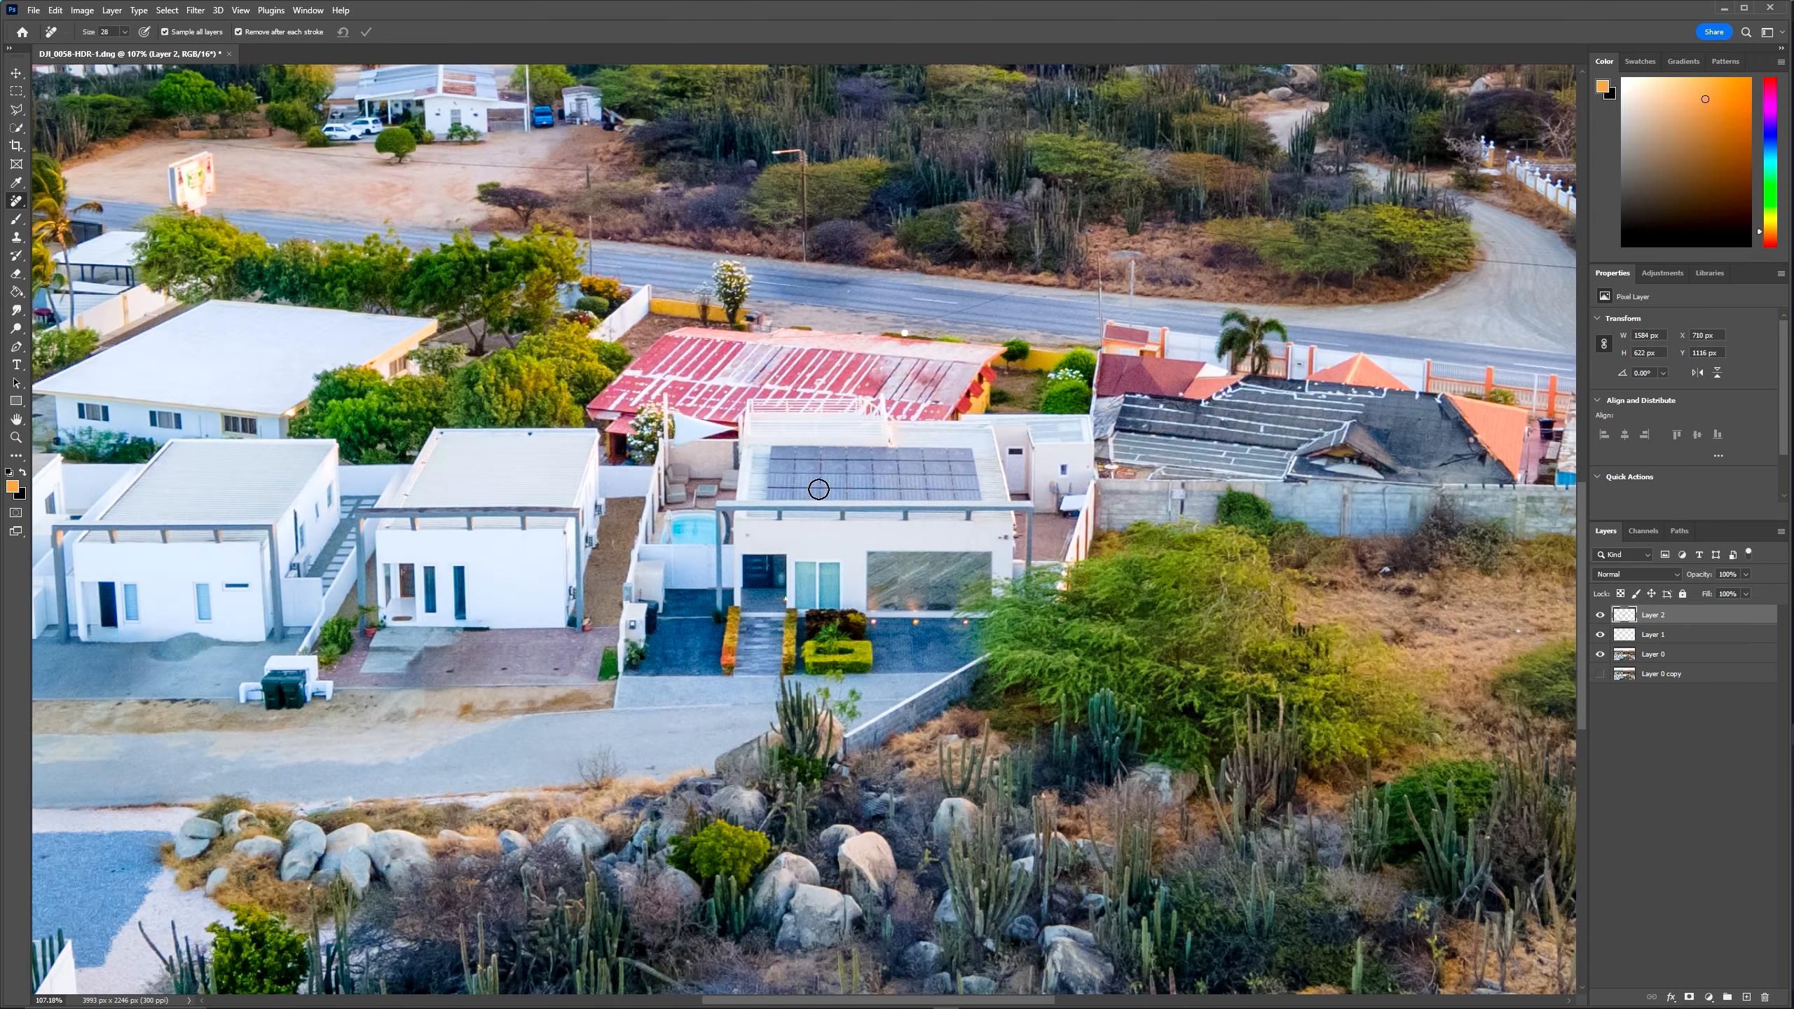